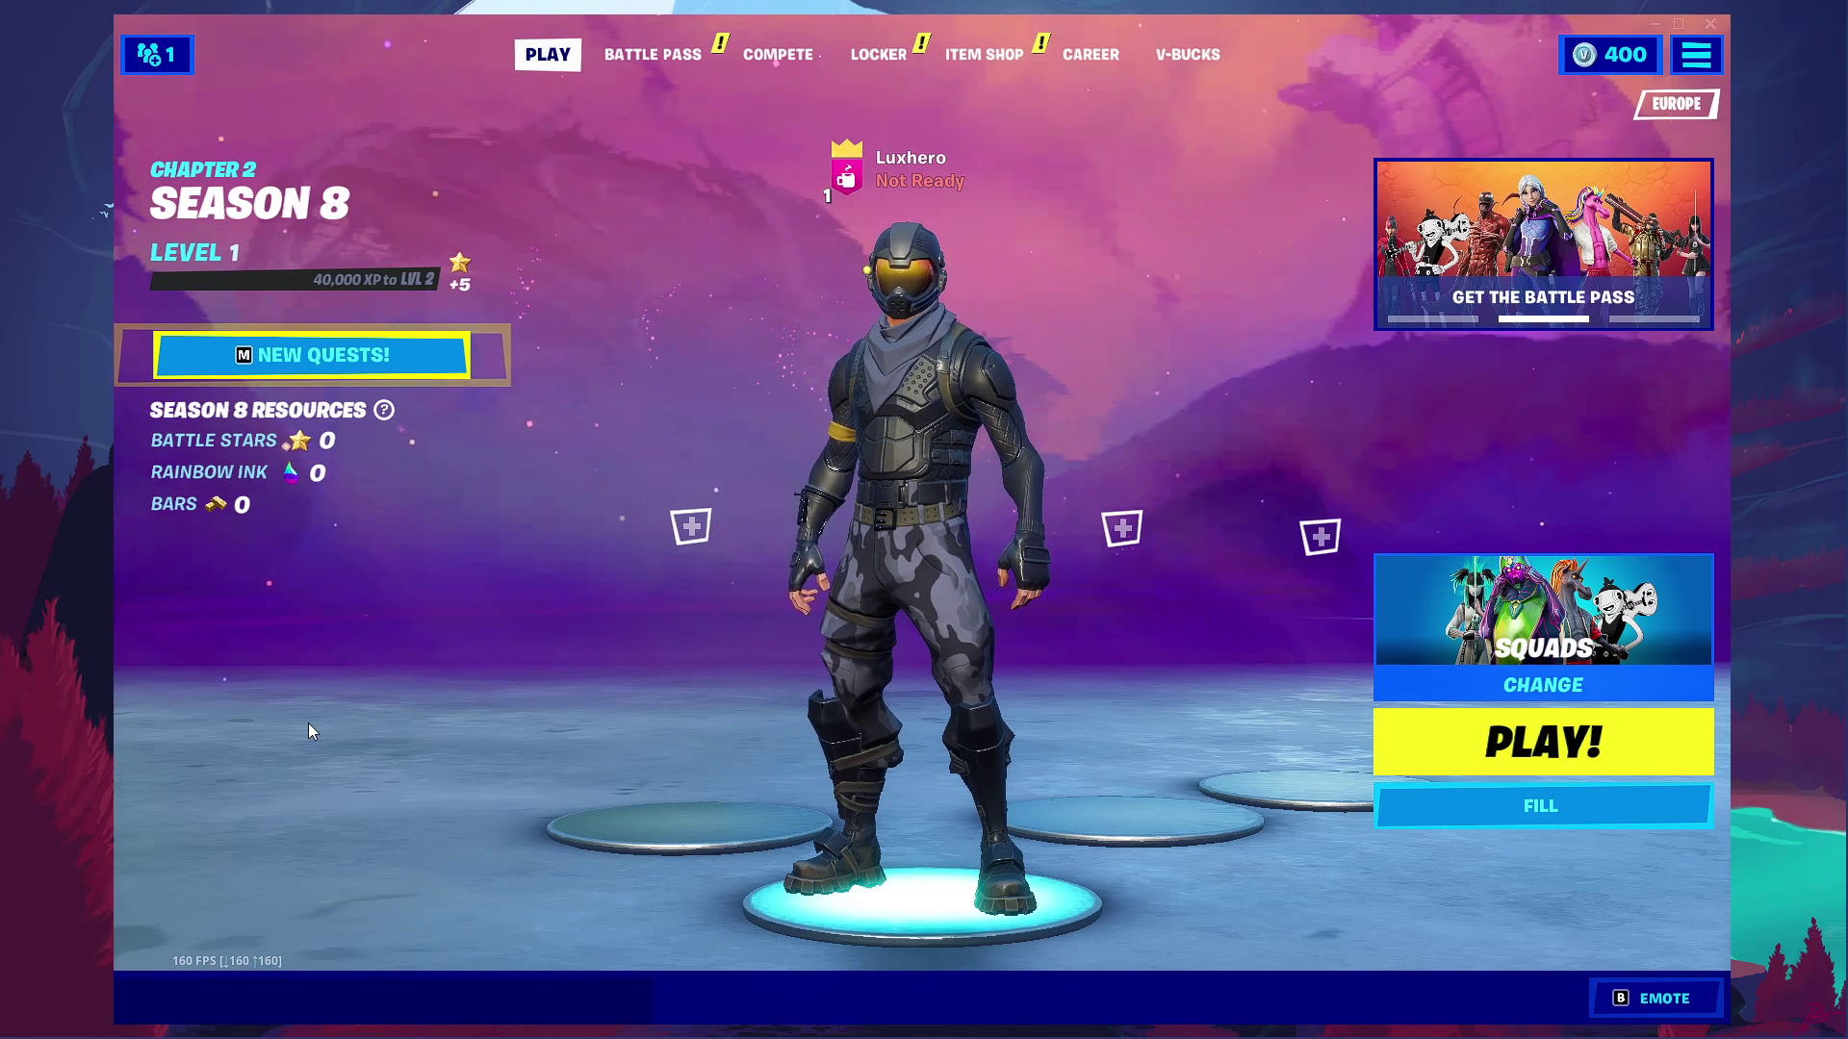
# - Open Fortnite's Settings and leave Window Mode at Windowed after trying Fullscreen
pyautogui.click(1697, 56)
pyautogui.click(1478, 112)
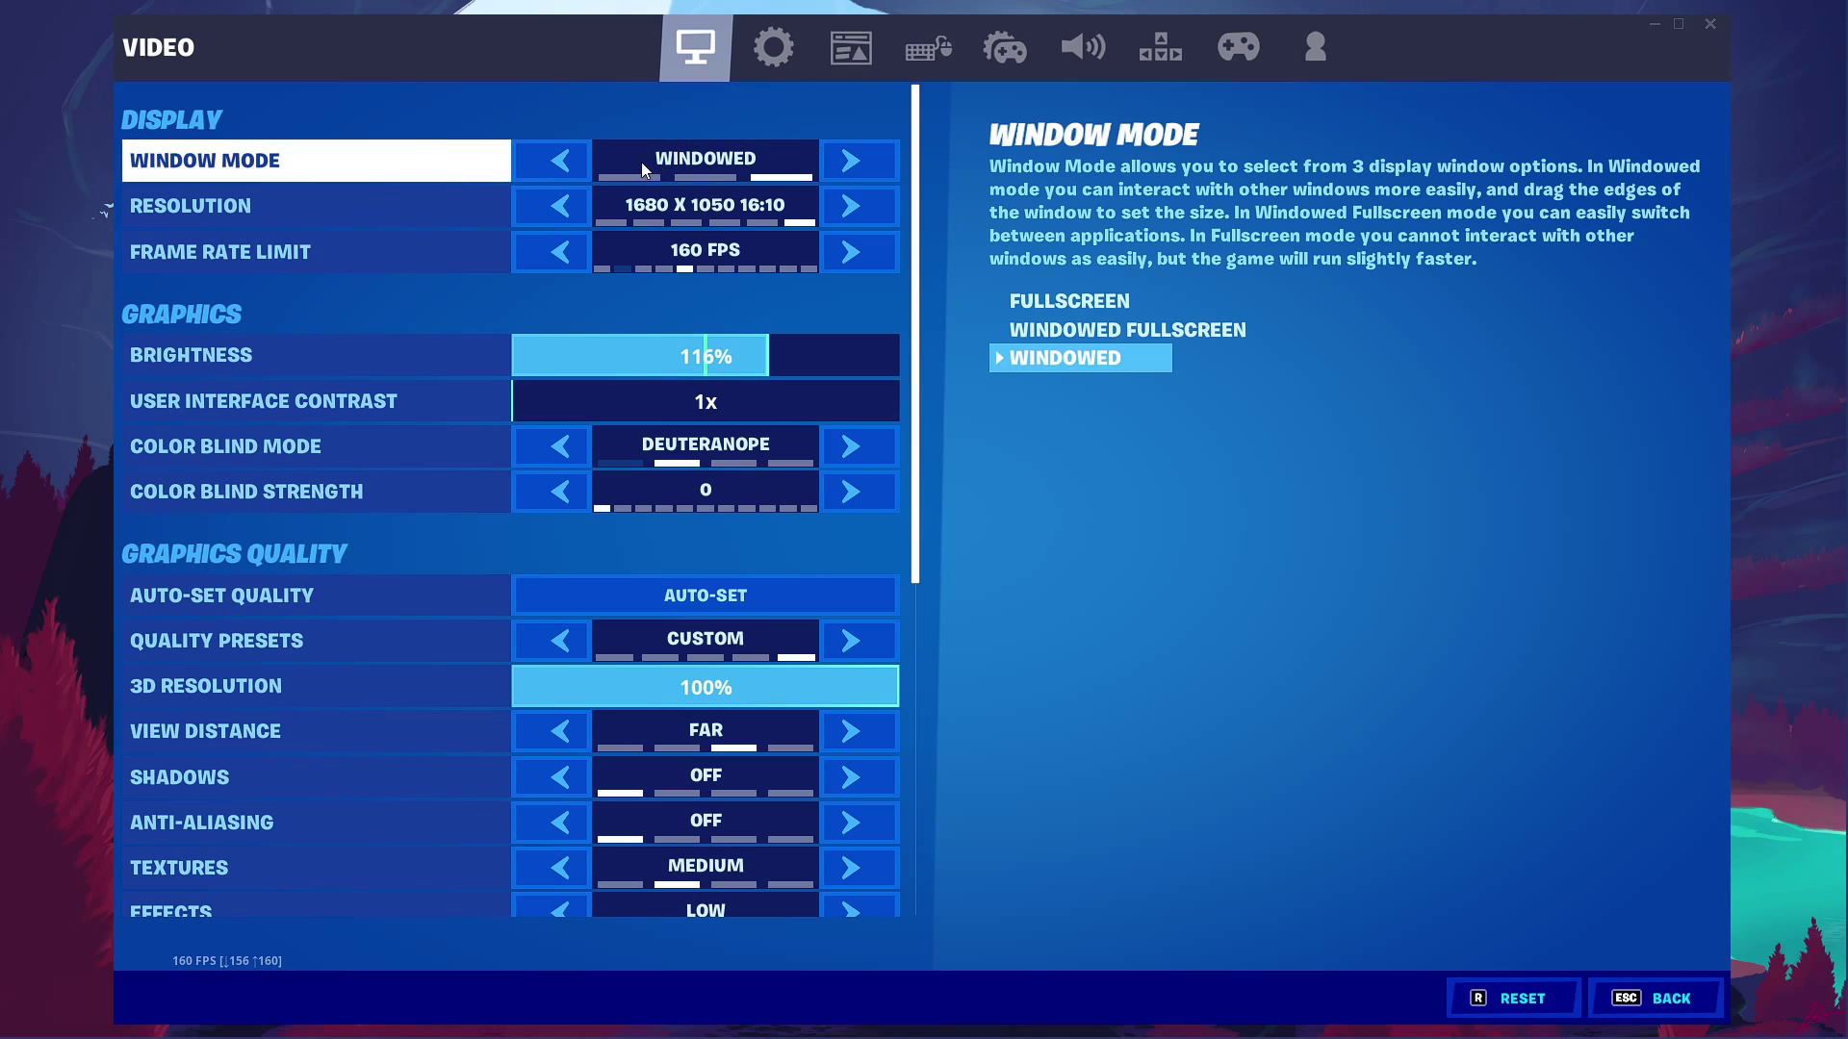
pyautogui.click(567, 164)
pyautogui.click(568, 163)
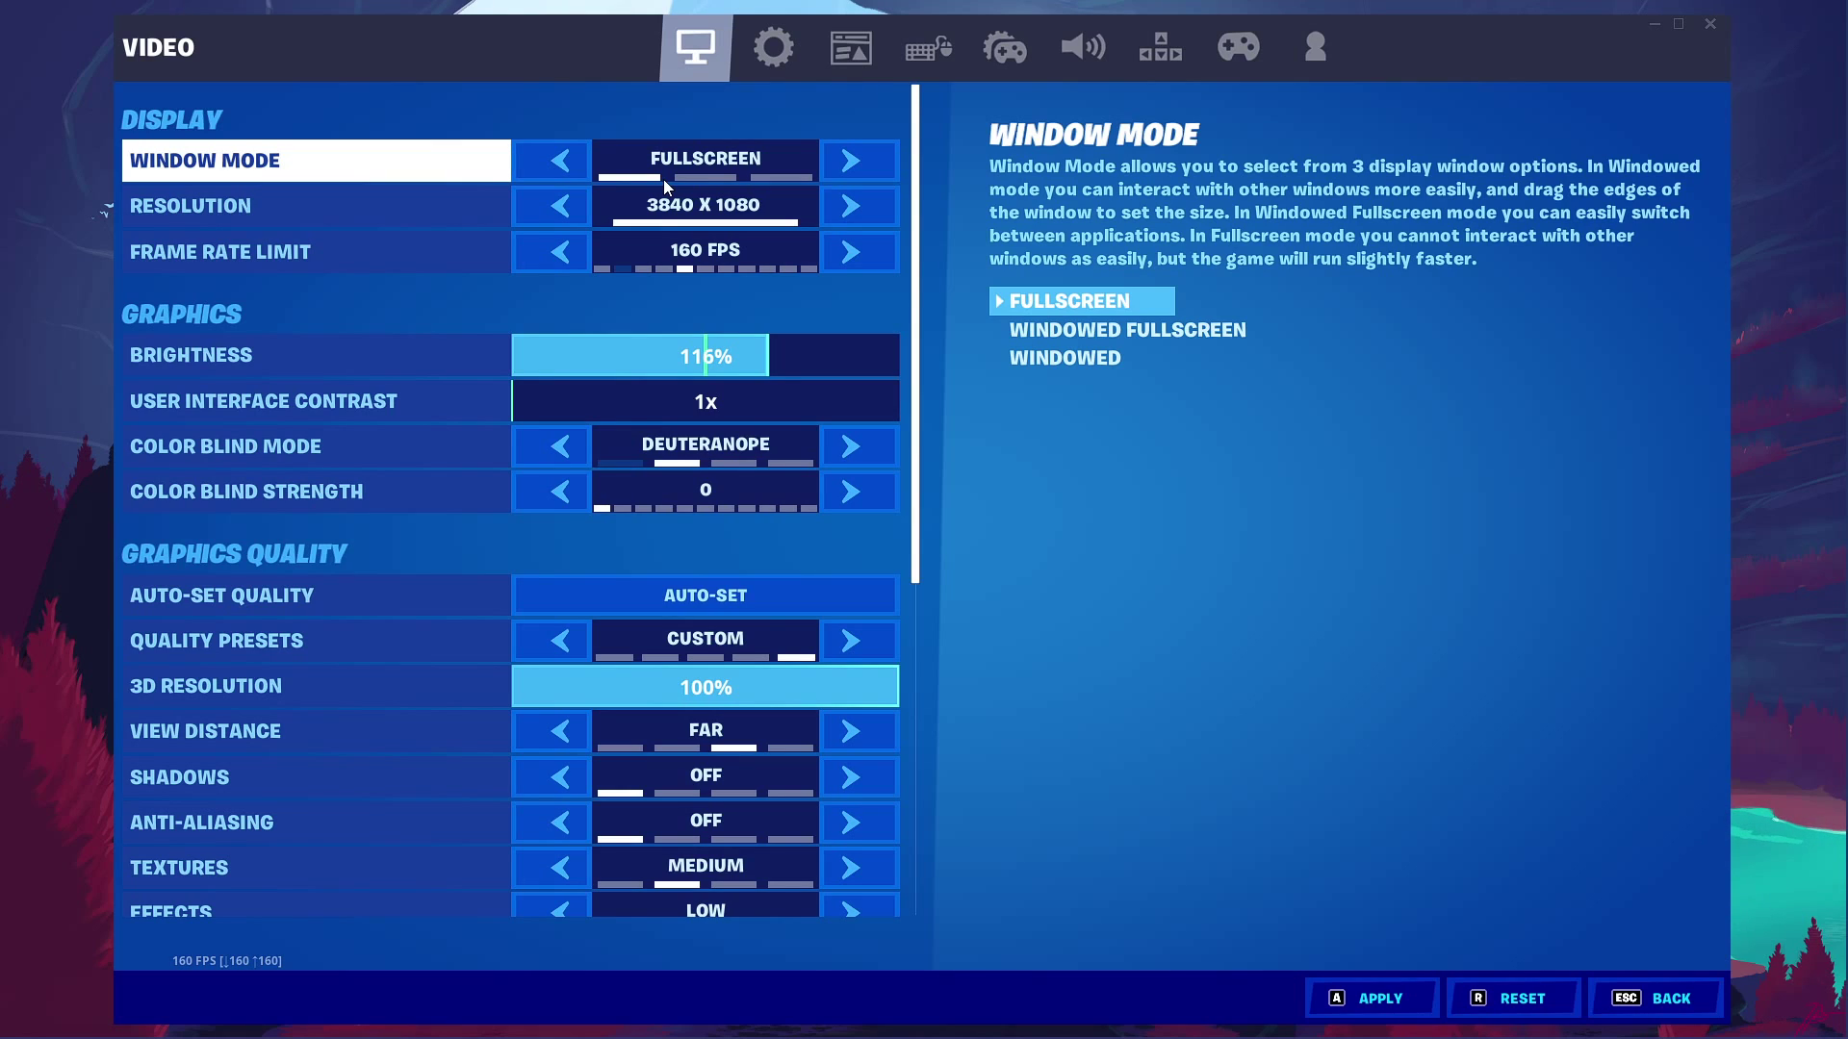
pyautogui.click(837, 165)
pyautogui.click(840, 164)
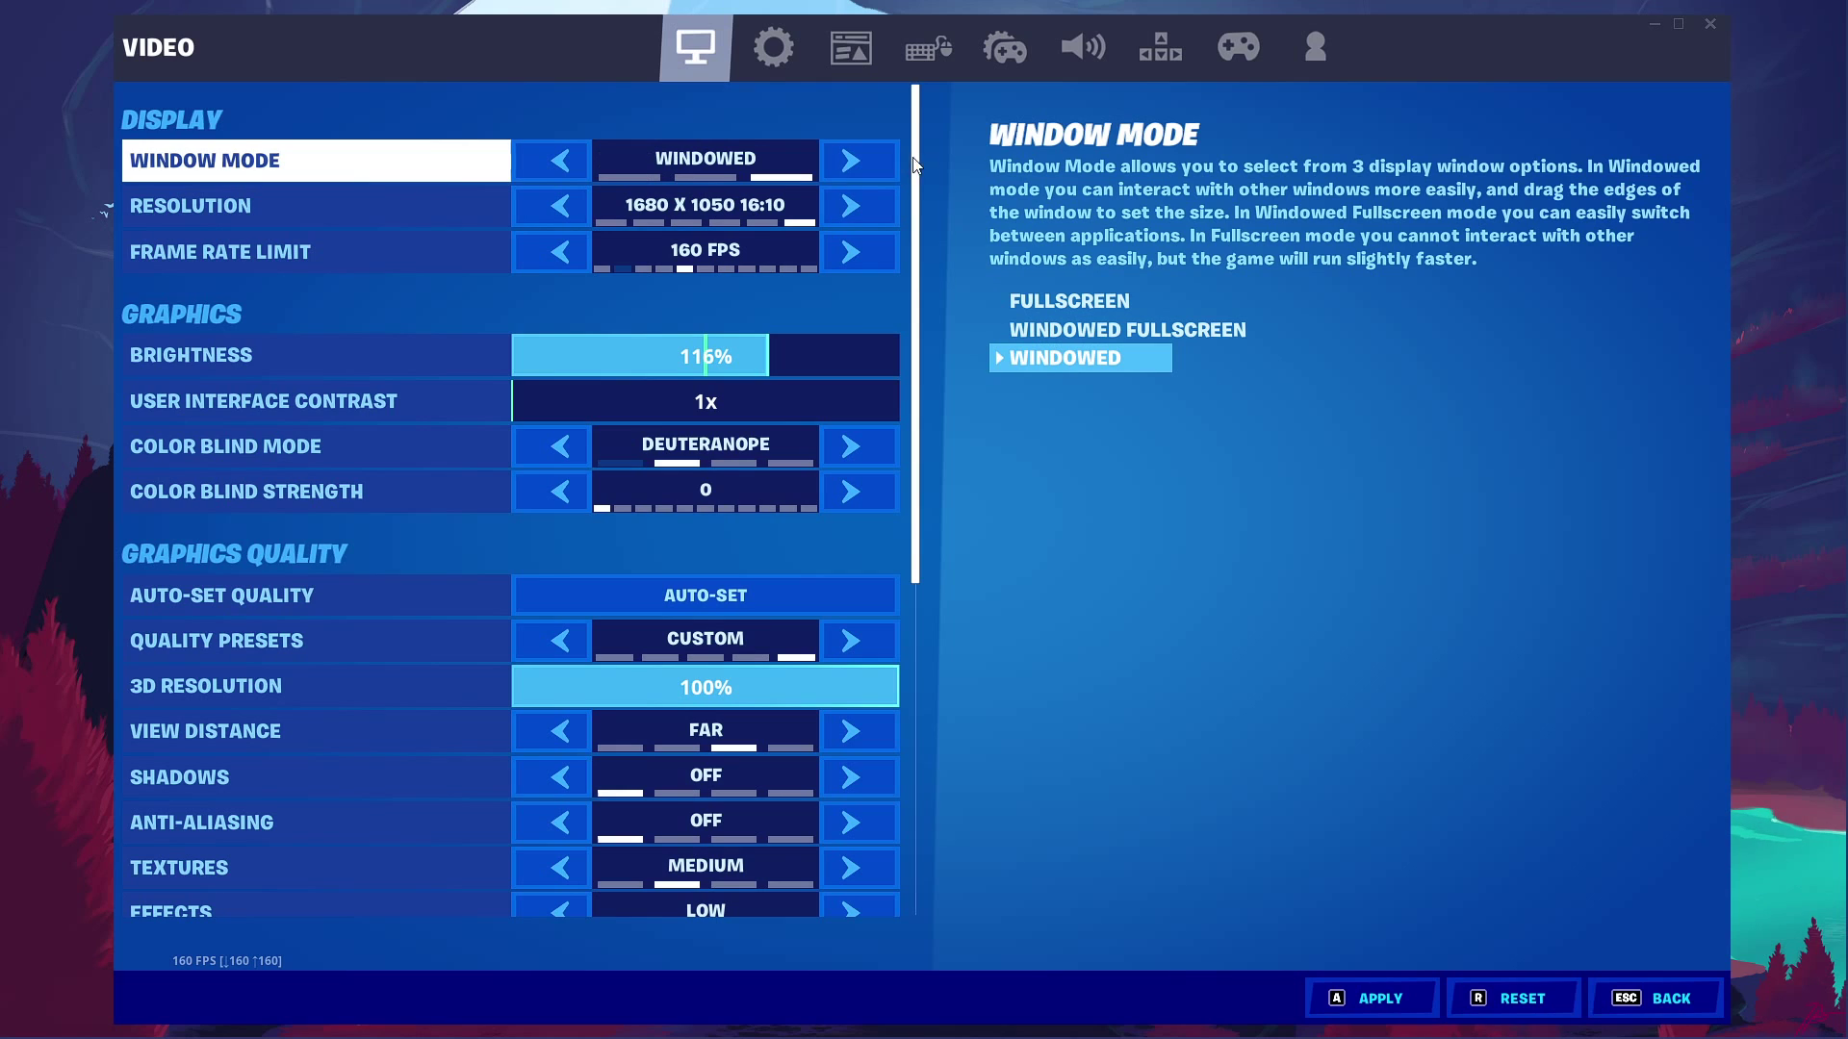
pyautogui.scroll(-2, 914, 166)
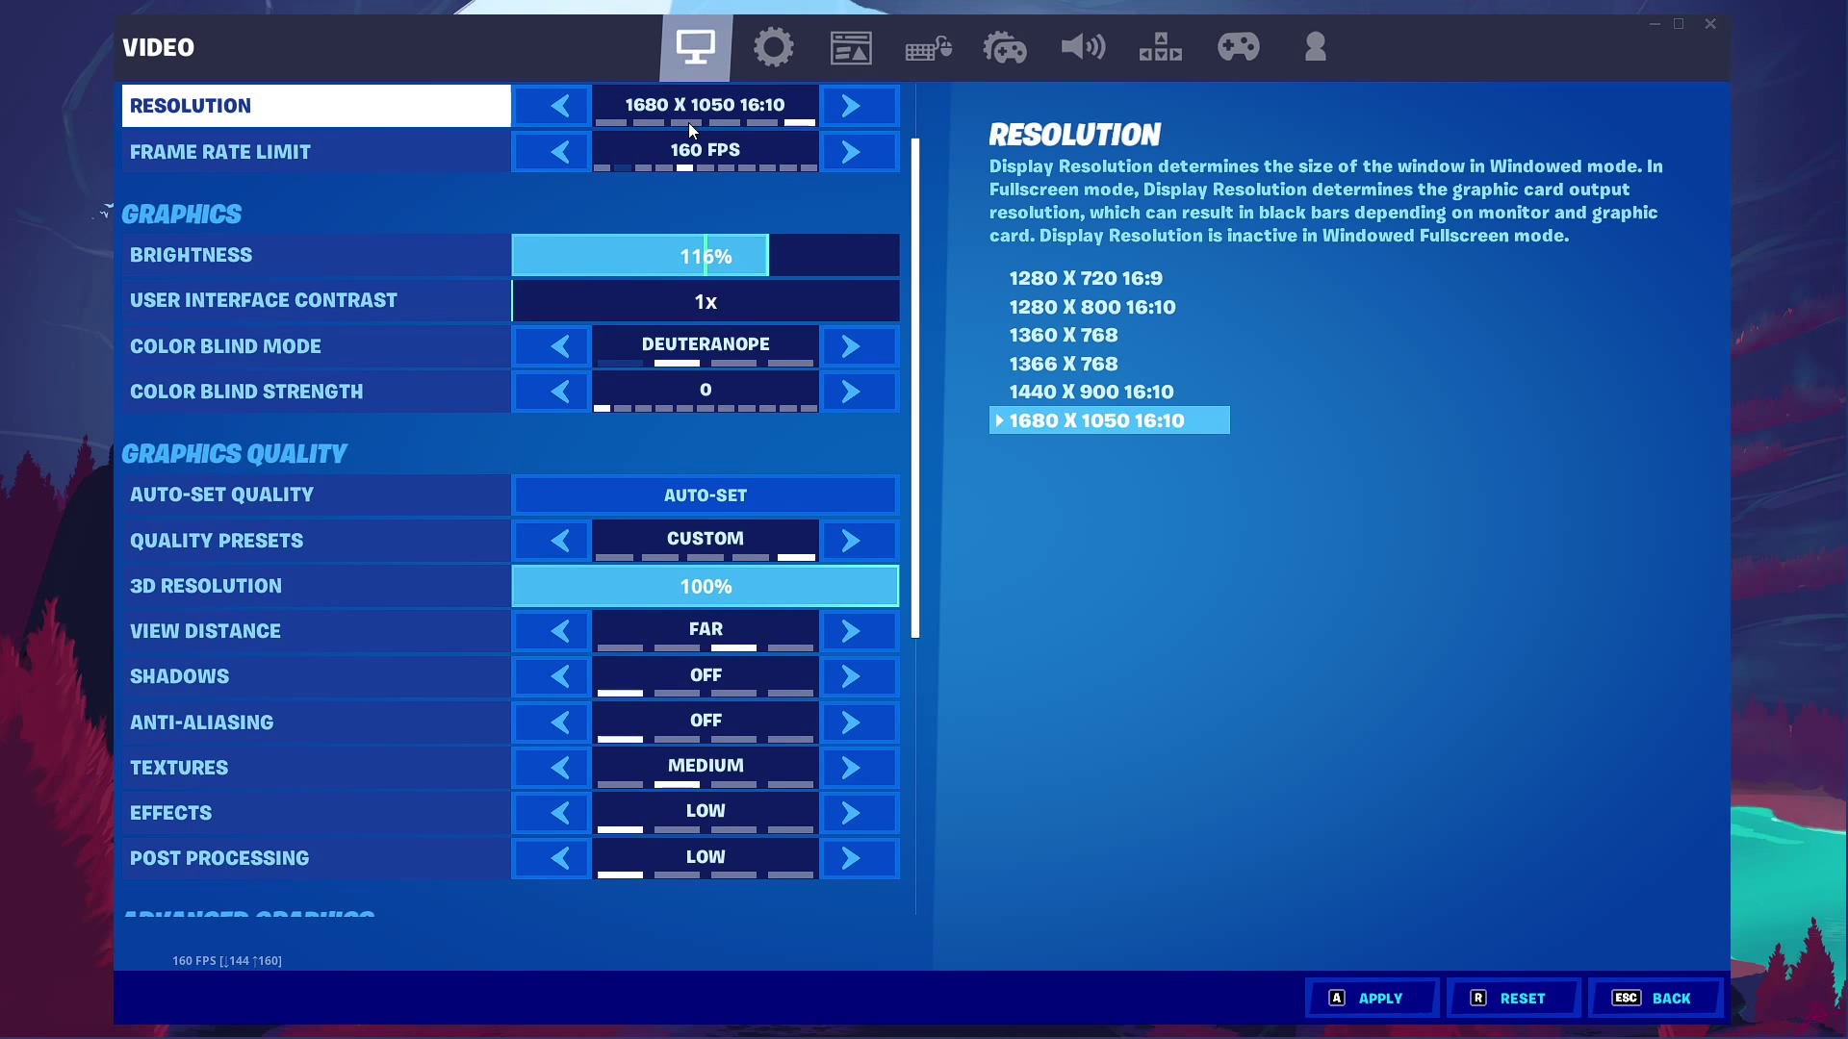
# - Keep the resolution at 1680 x 1050 and the frame rate limit at 160 FPS
pyautogui.click(561, 104)
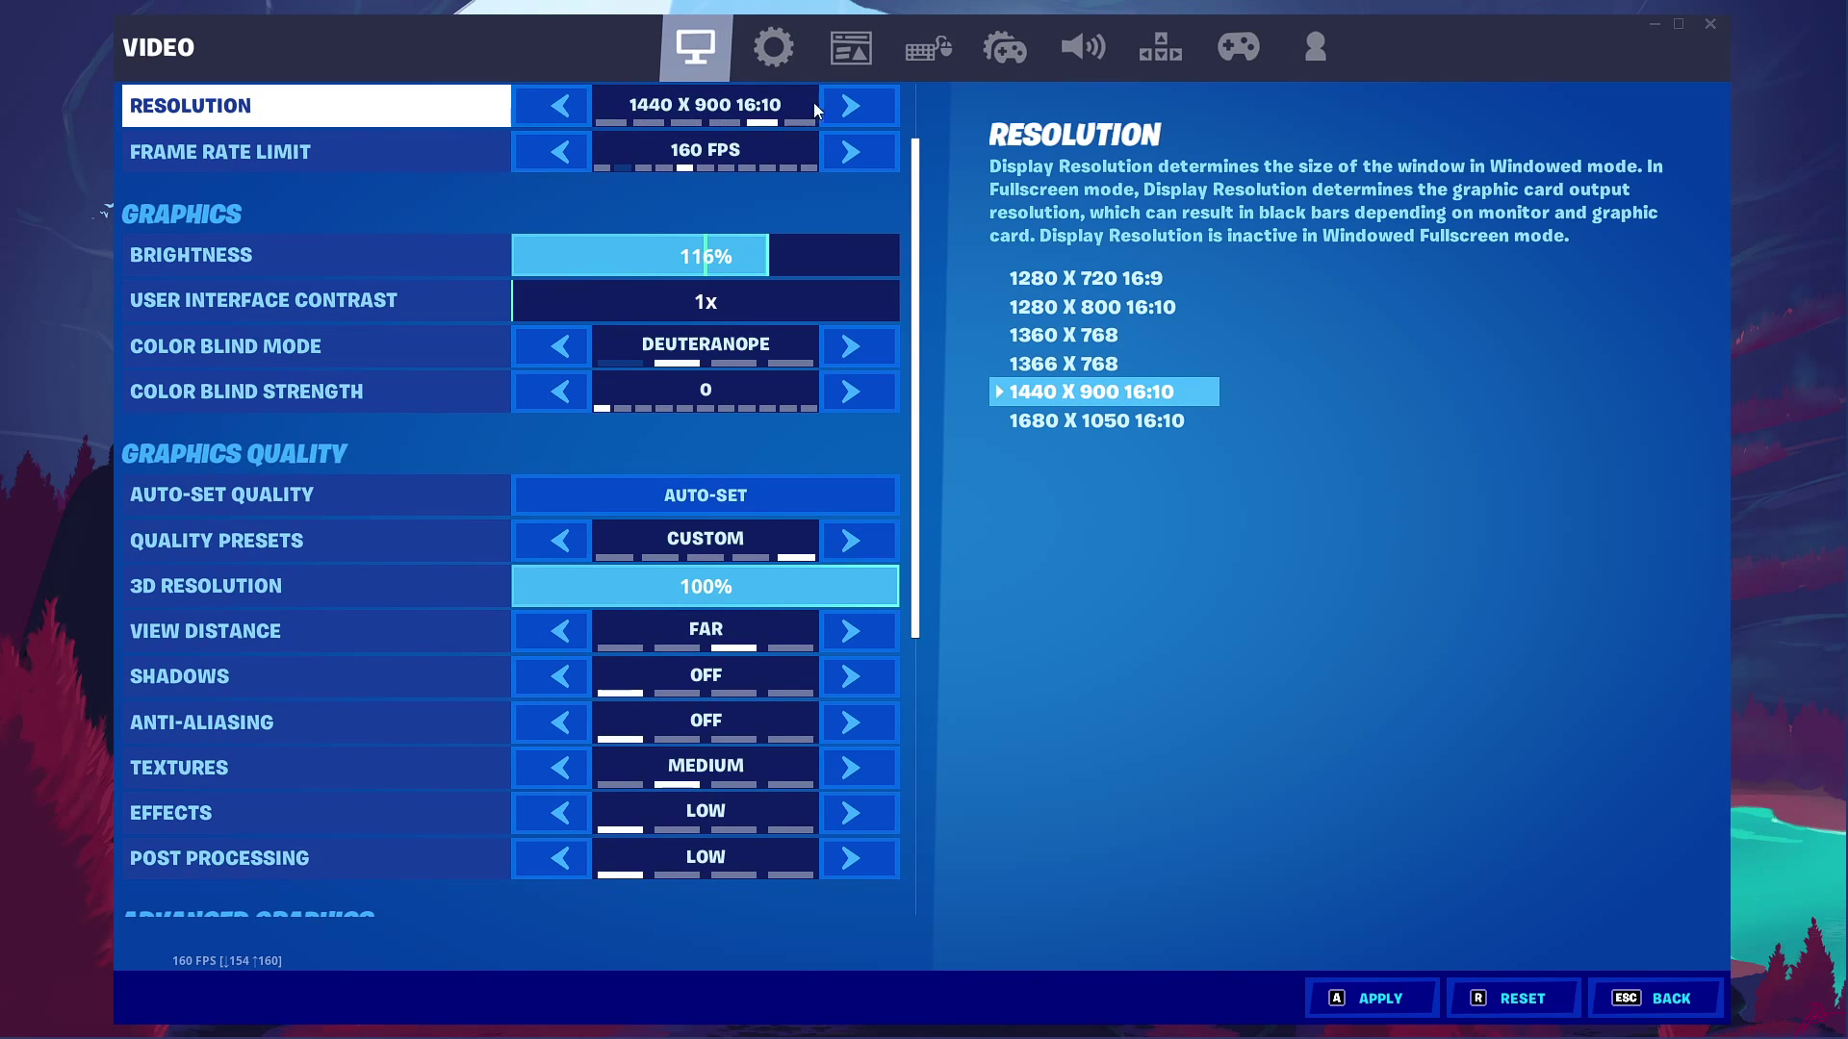
pyautogui.click(853, 106)
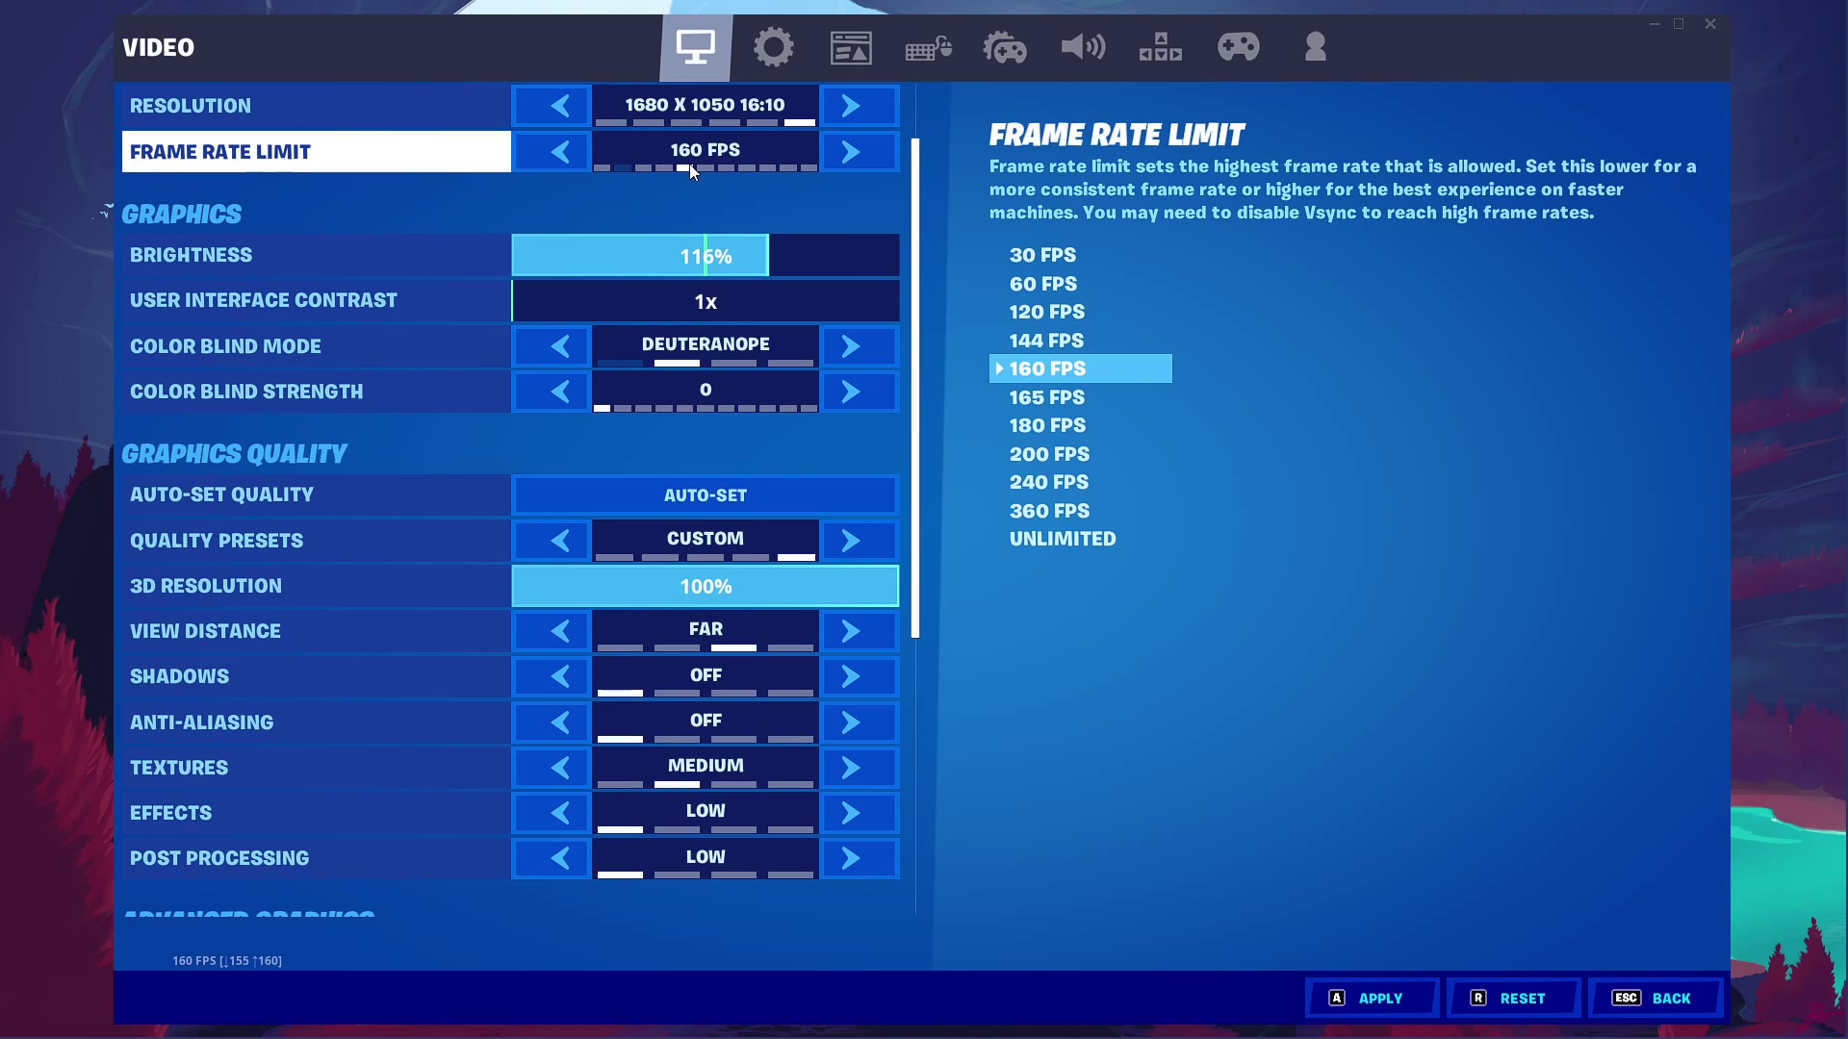
pyautogui.click(845, 152)
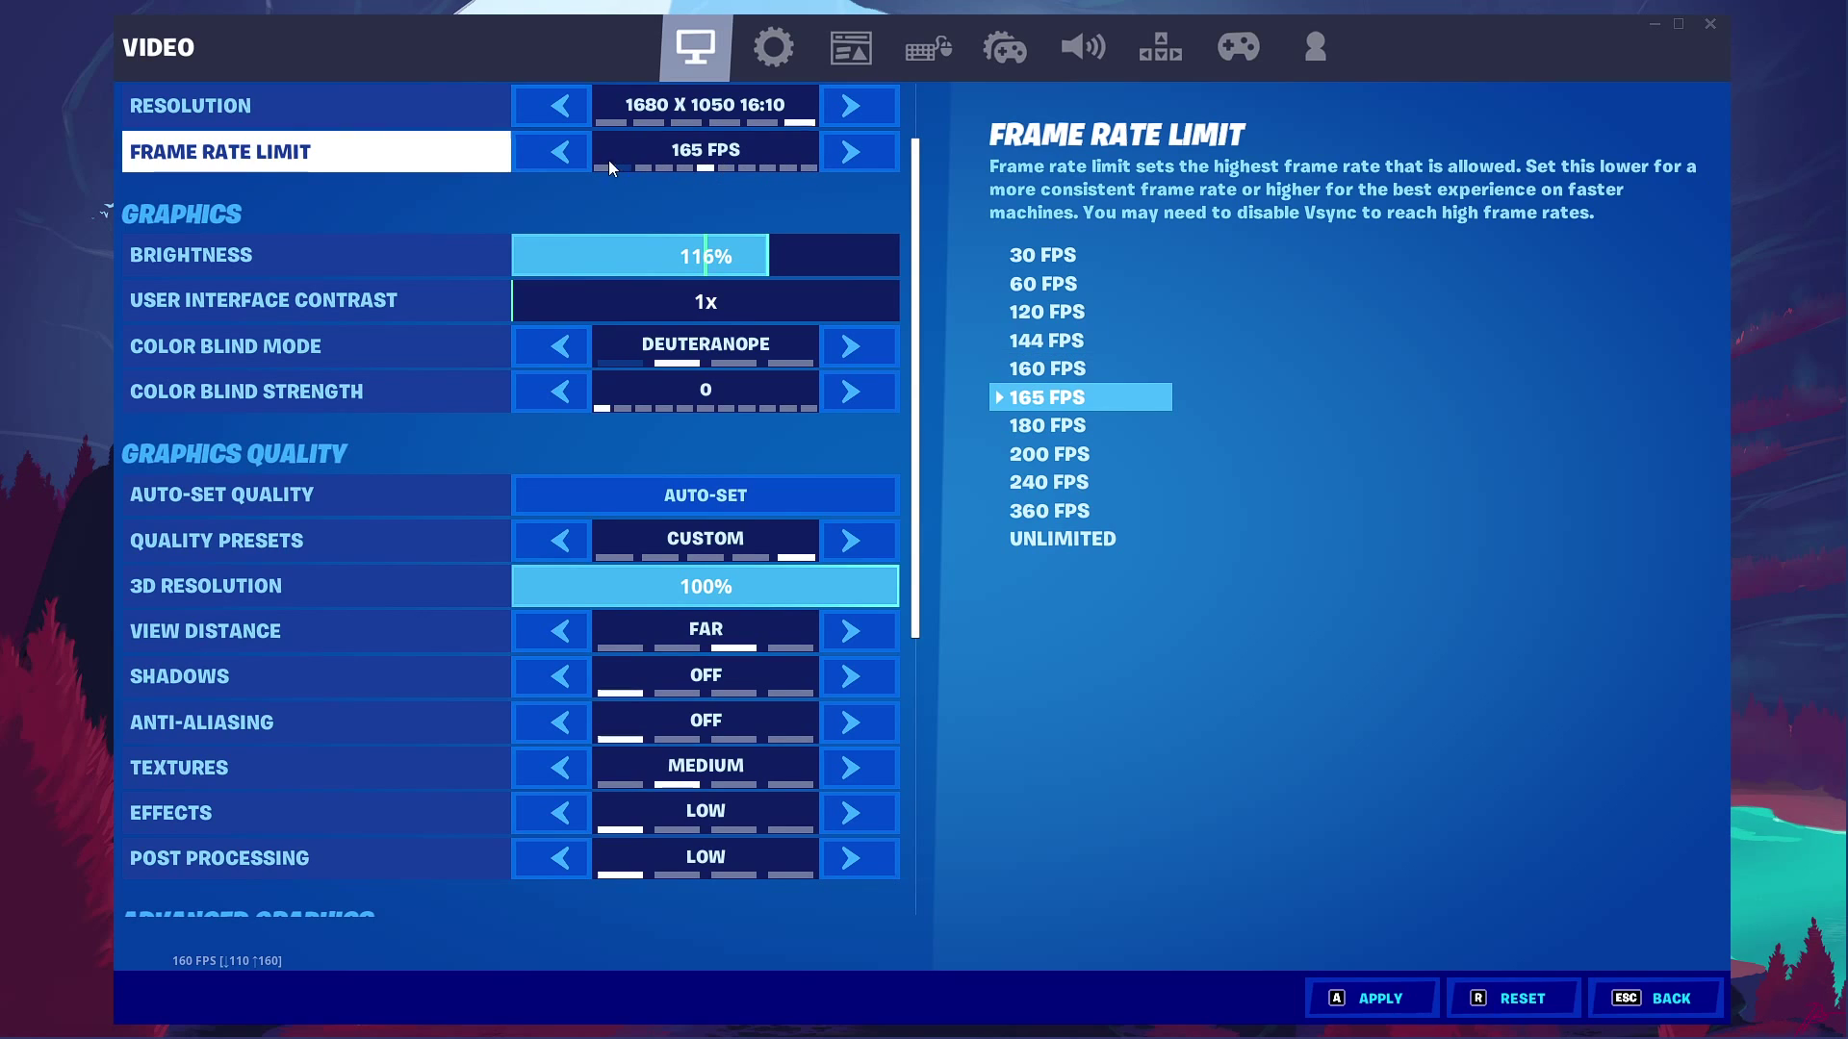
pyautogui.press('Left')
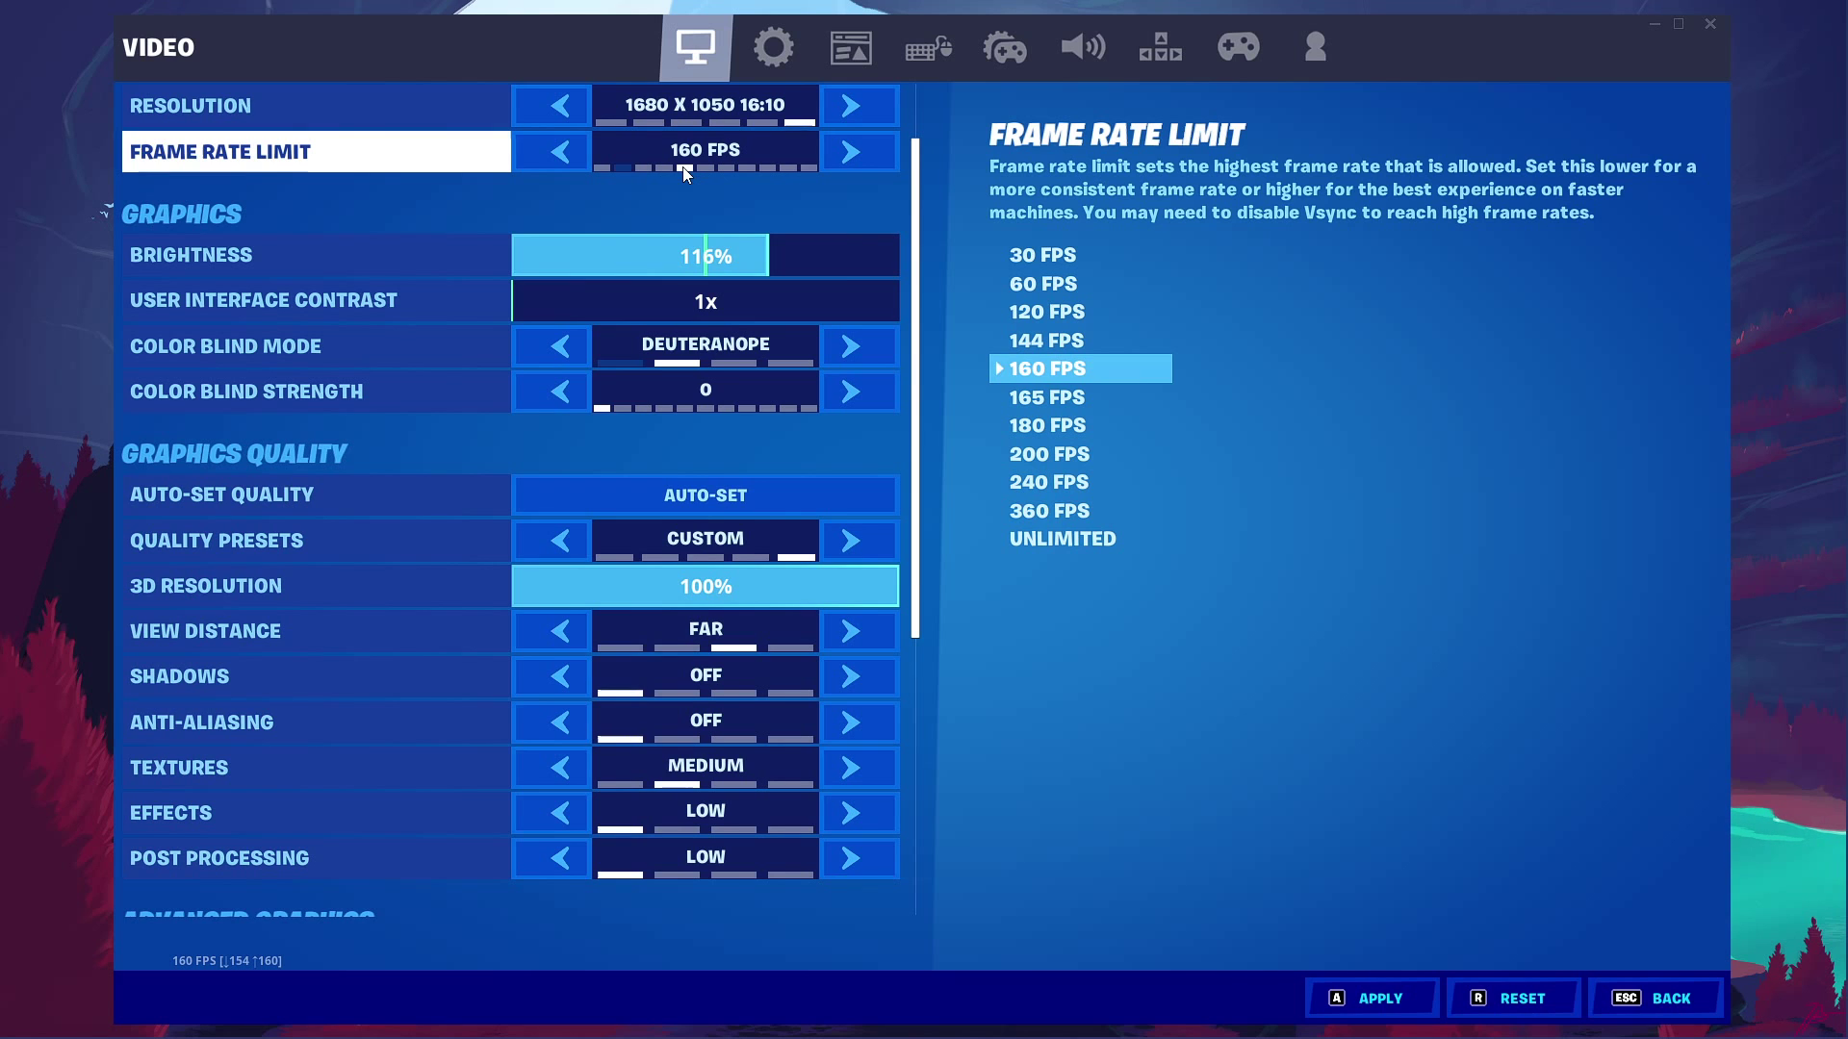
# - Set brightness to about 115% and the Quality Preset to Medium
pyautogui.moveTo(770, 264)
pyautogui.mouseDown()
pyautogui.moveTo(454, 253)
pyautogui.moveTo(806, 256)
pyautogui.moveTo(748, 260)
pyautogui.moveTo(767, 267)
pyautogui.mouseUp()
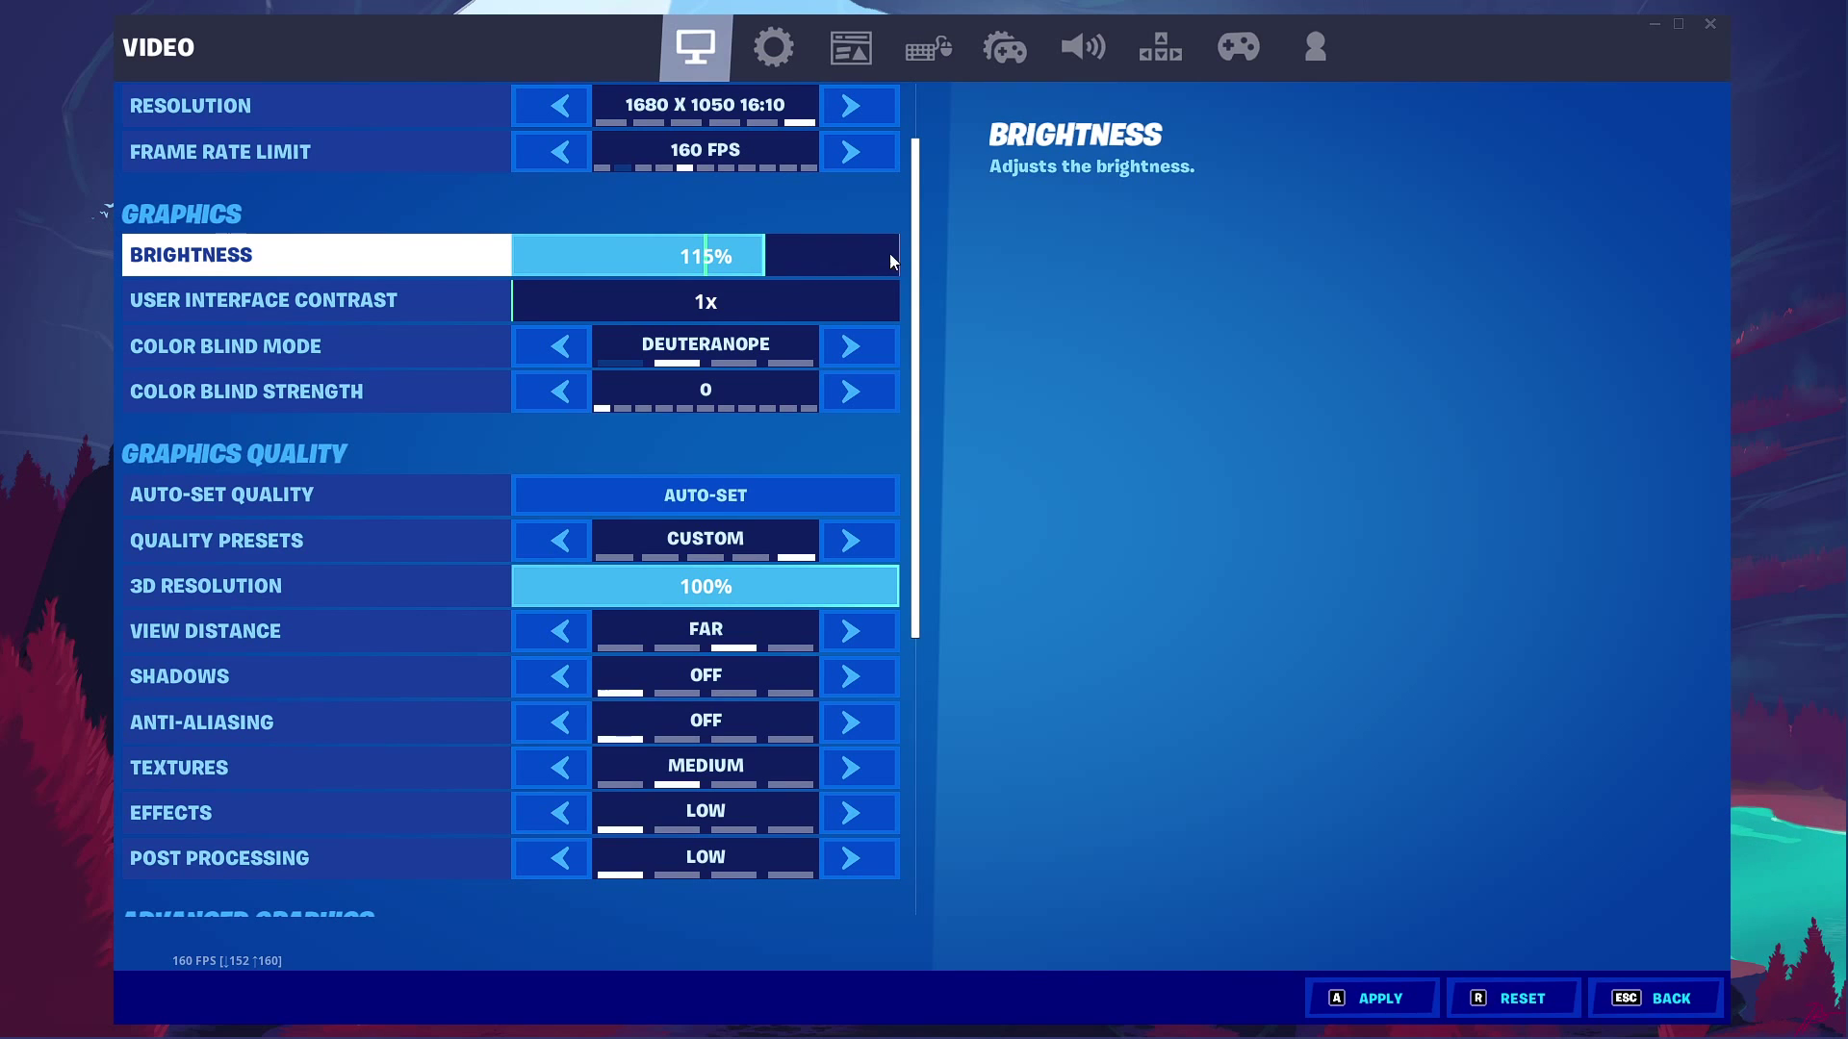
pyautogui.scroll(-3, 905, 377)
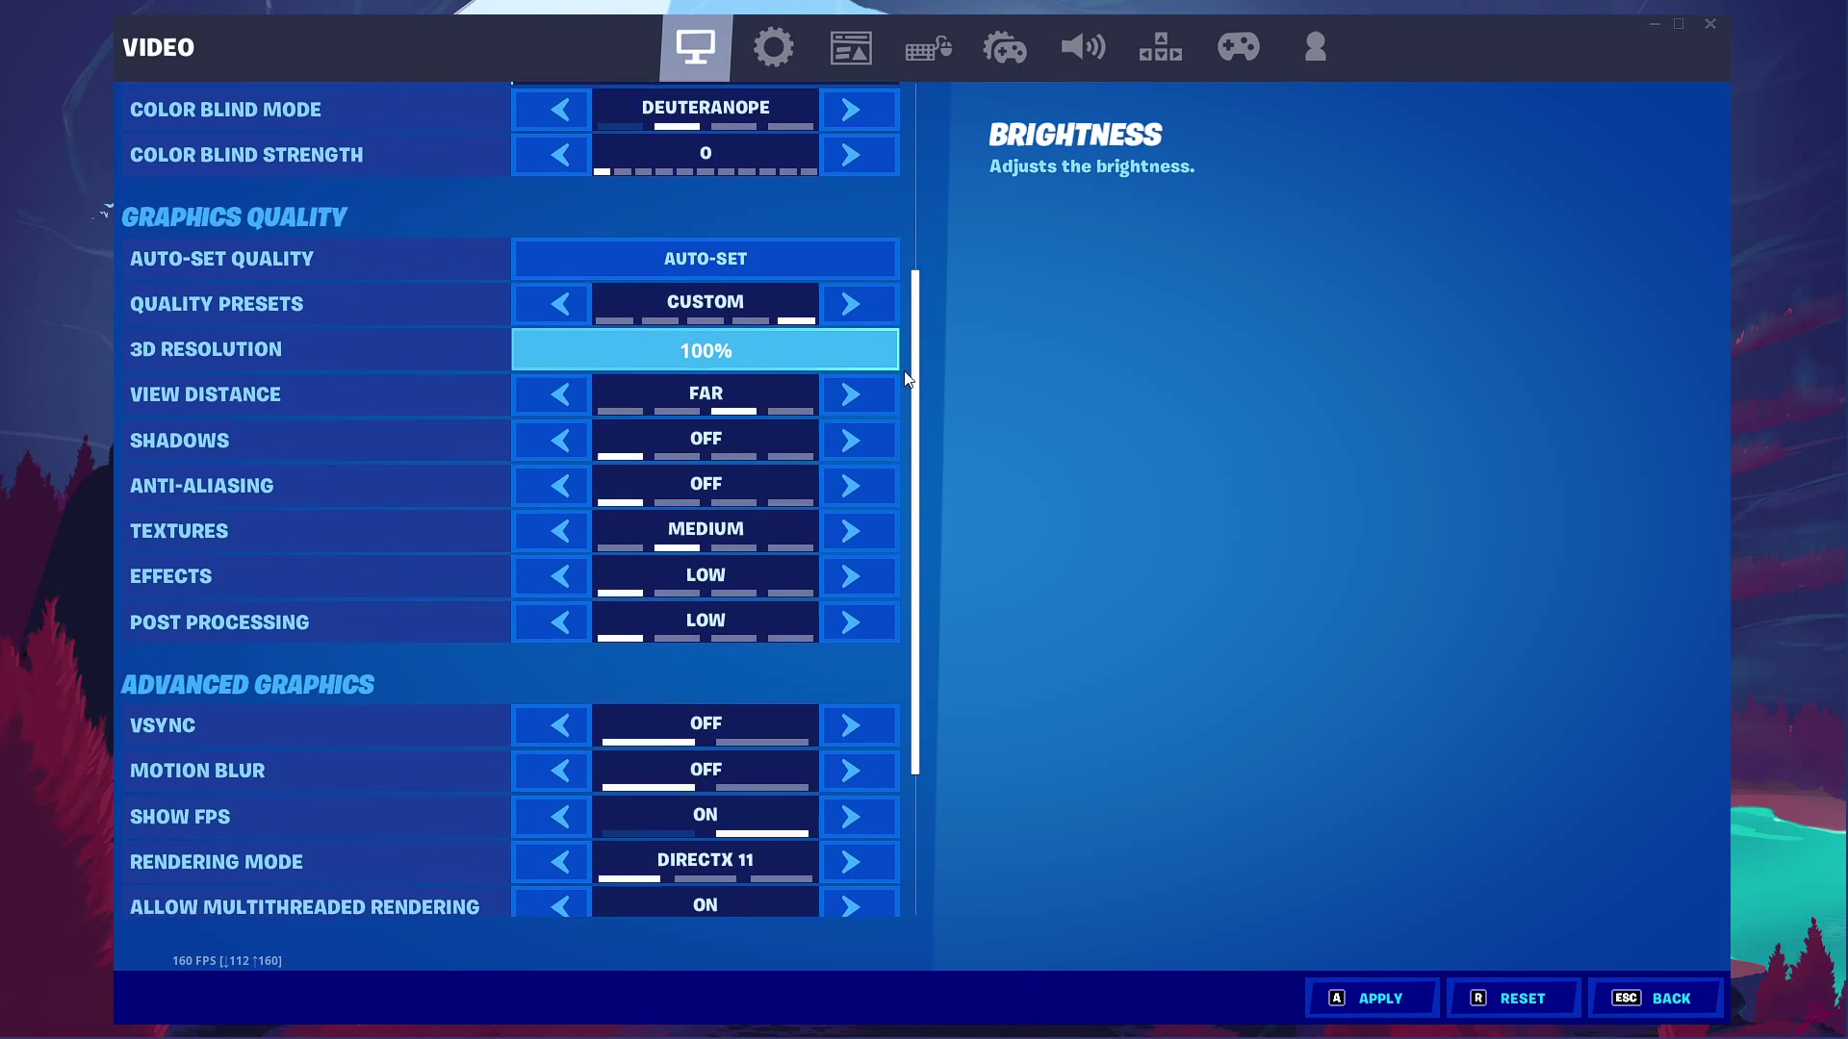
pyautogui.scroll(-1, 905, 377)
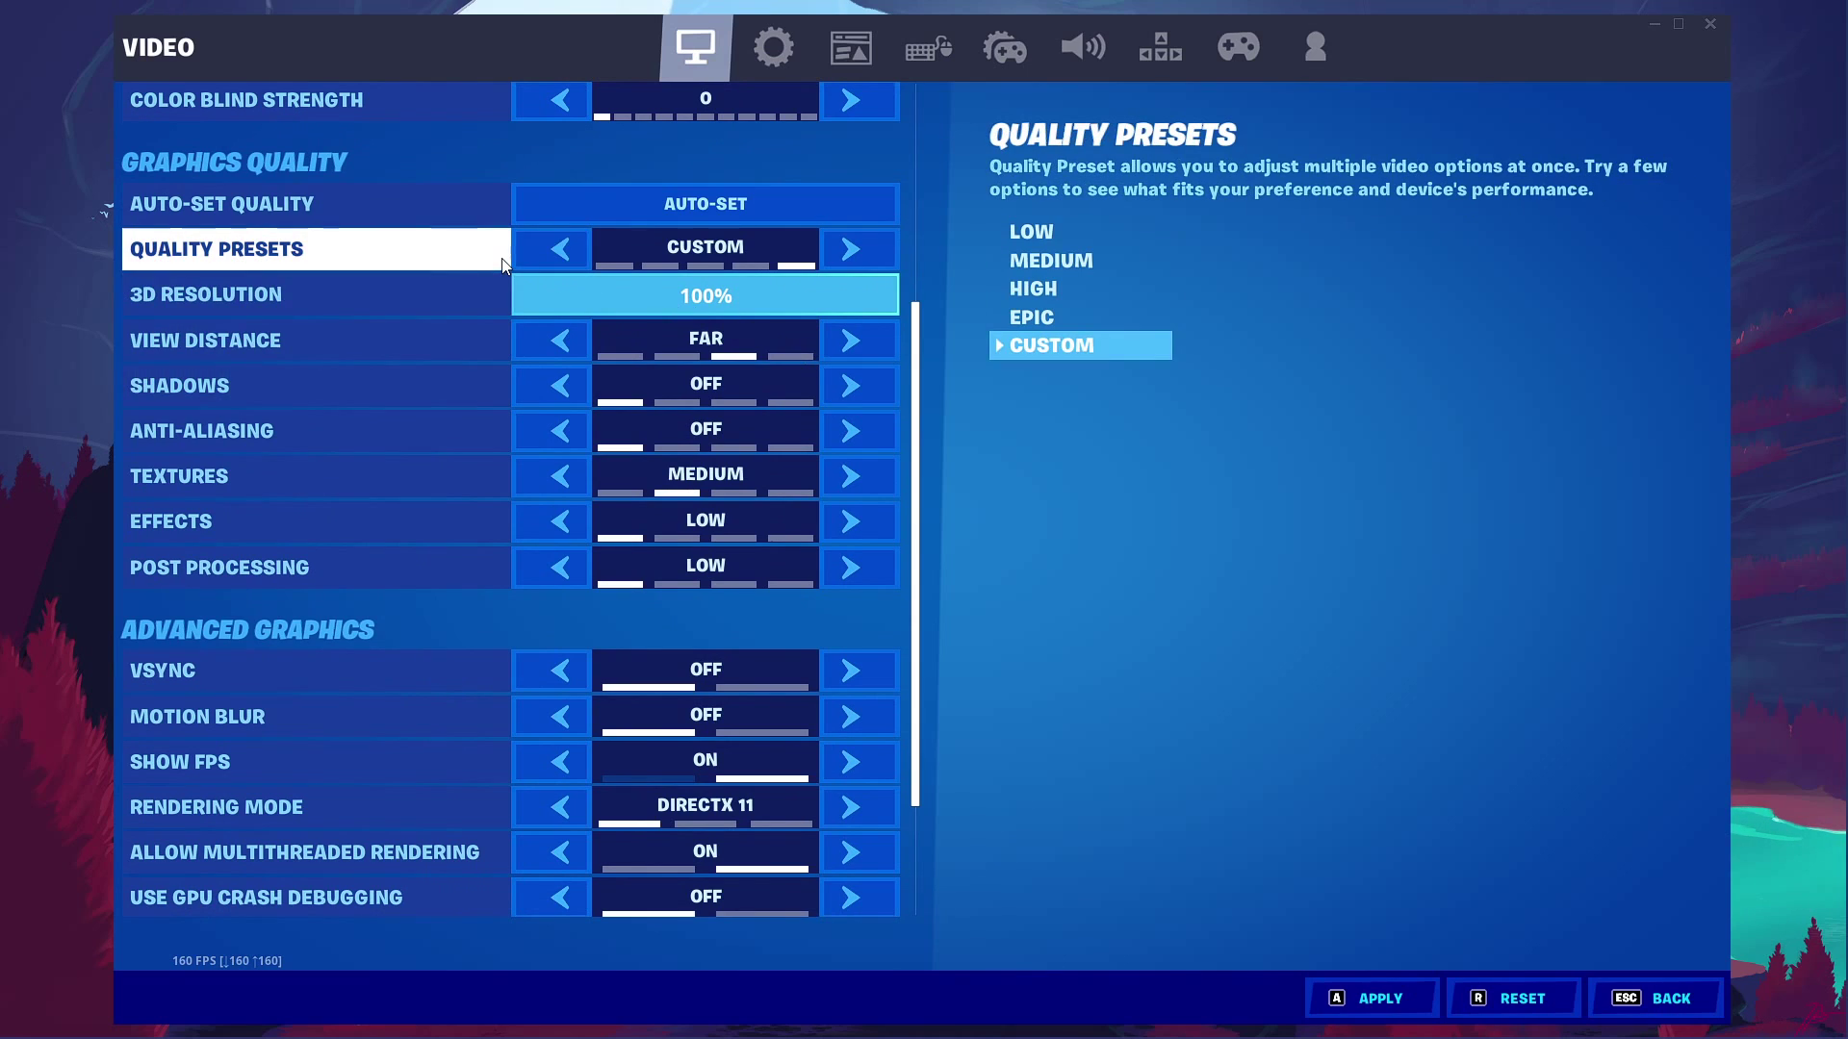
pyautogui.click(562, 251)
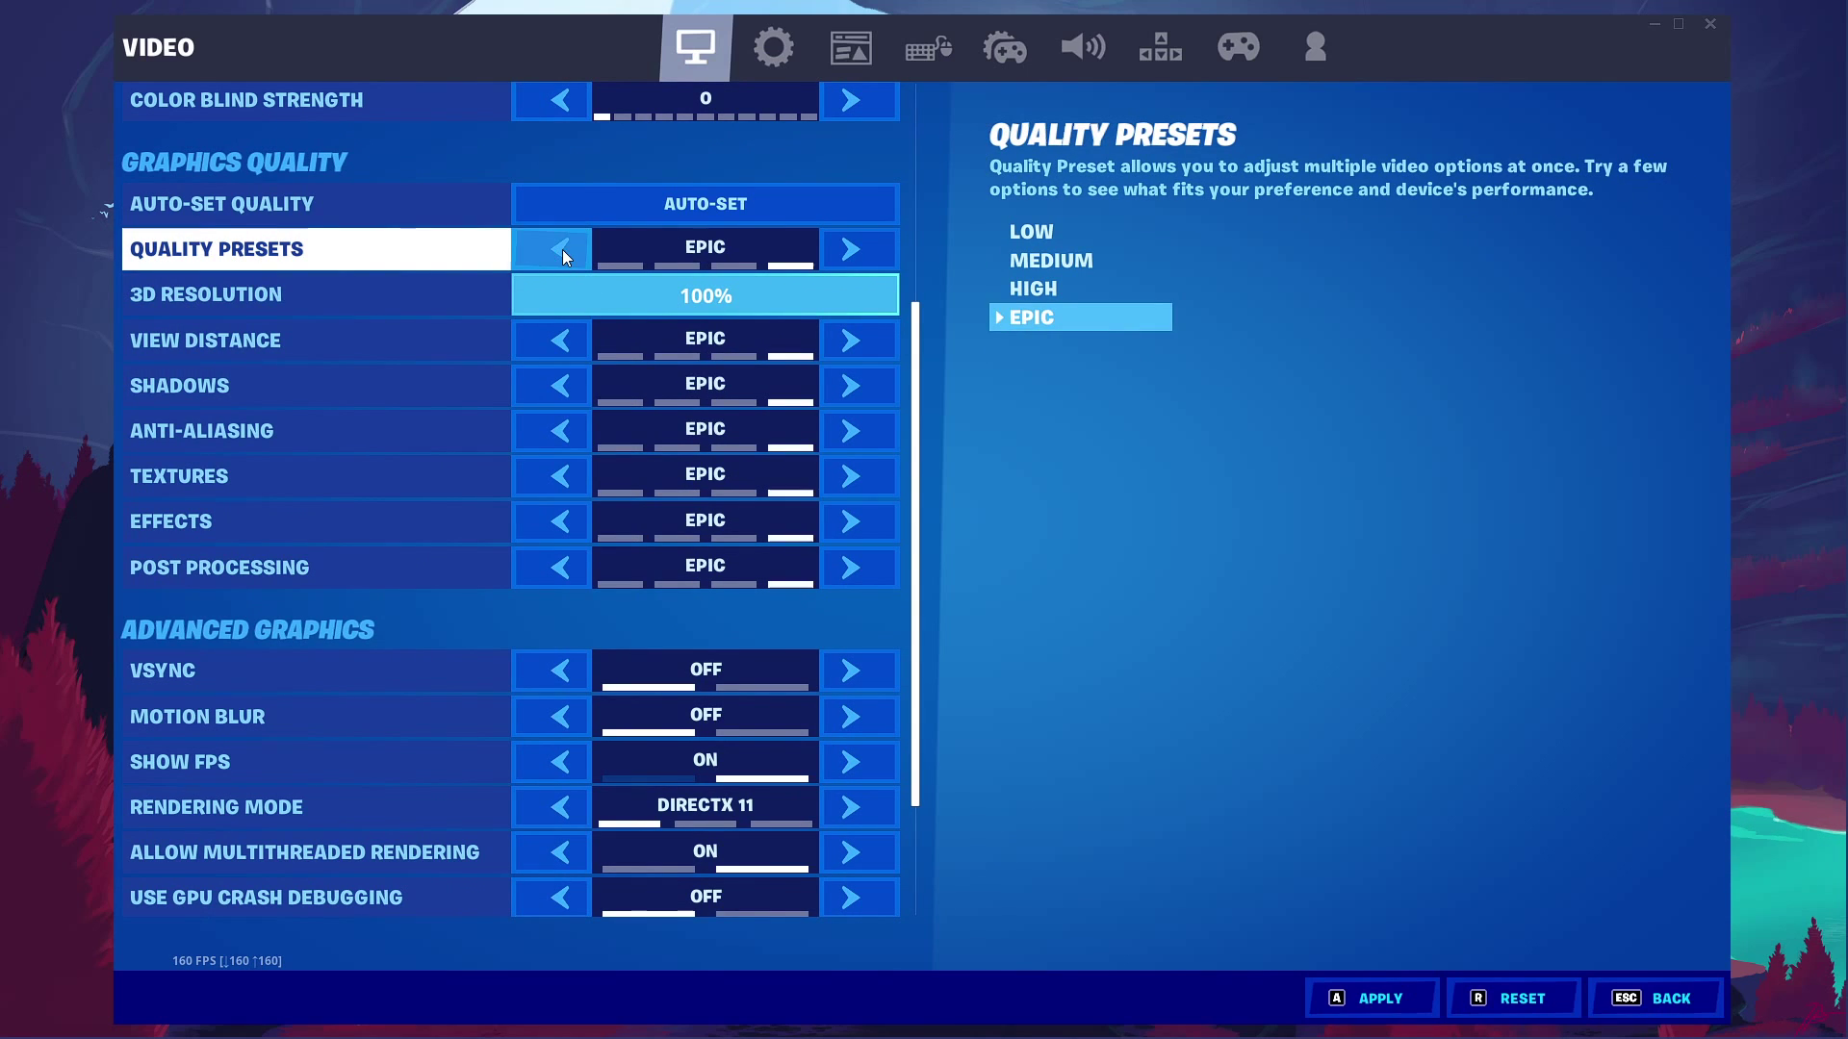
pyautogui.click(563, 251)
pyautogui.click(562, 250)
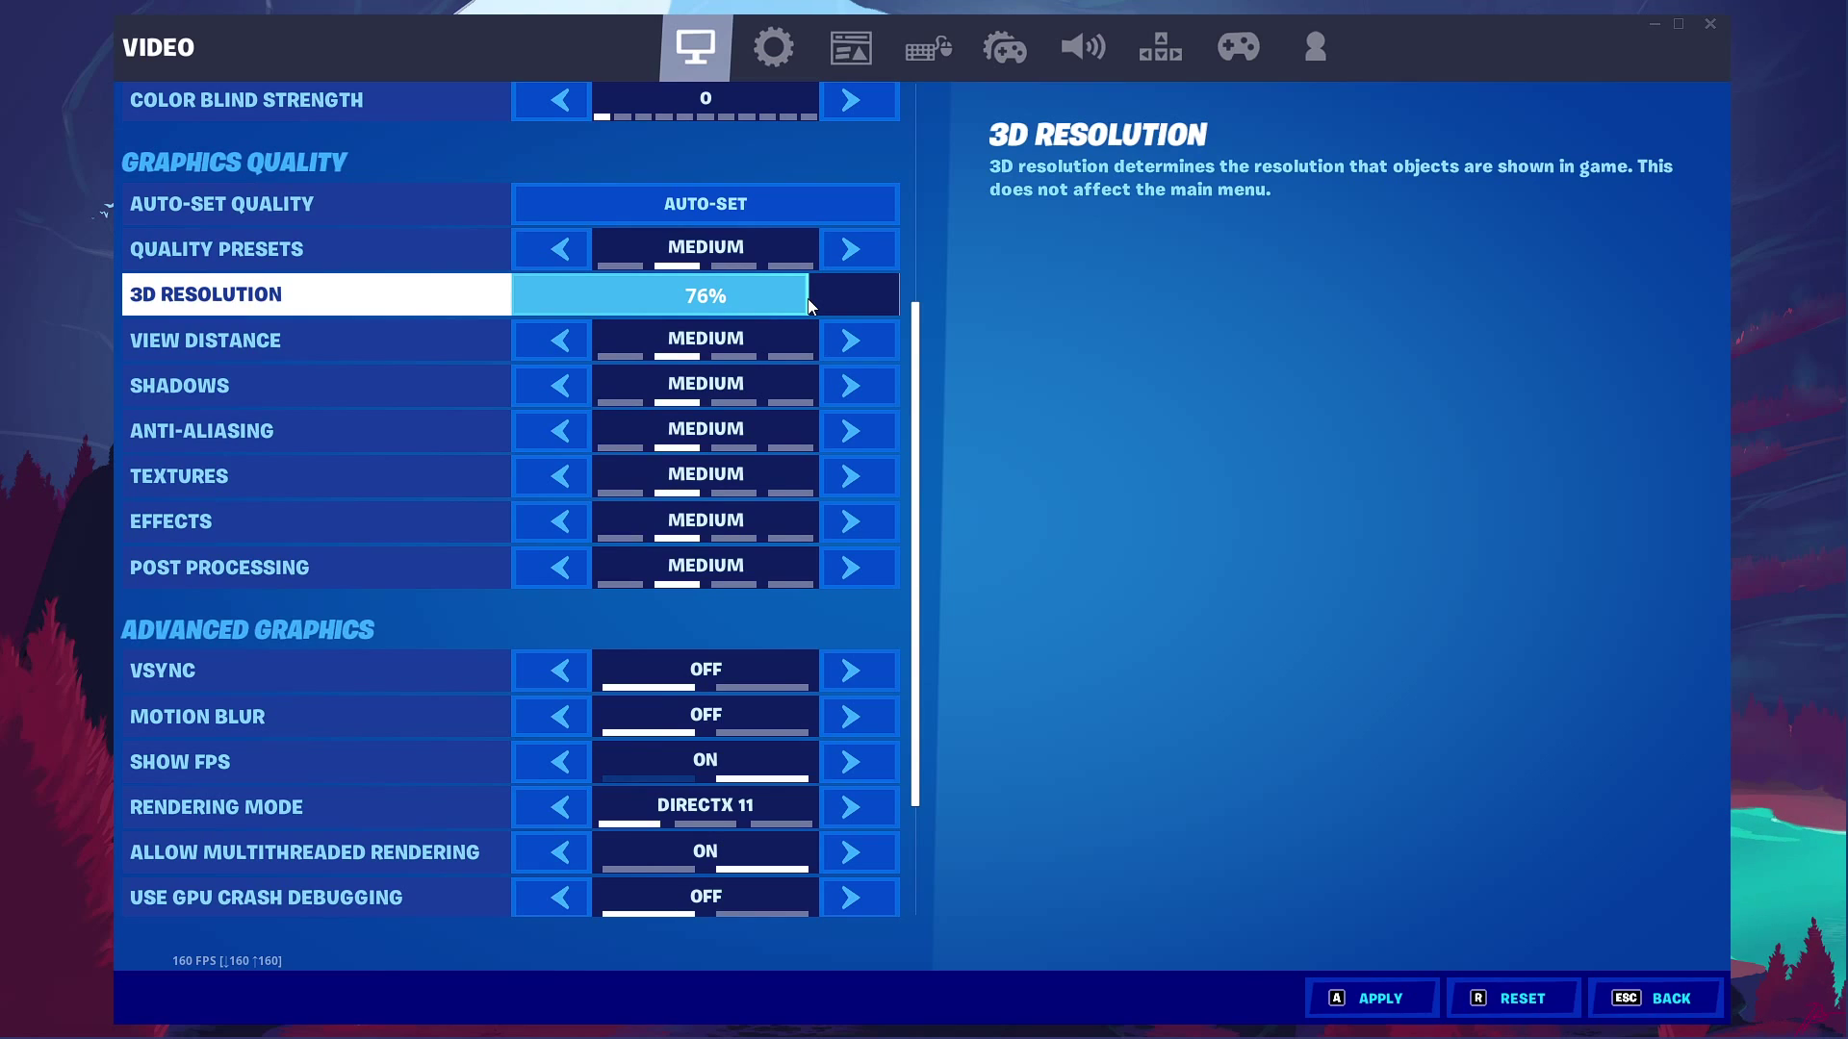
# - Adjust the 3D Resolution slider to 90%
pyautogui.moveTo(809, 306); pyautogui.dragTo(743, 298)
pyautogui.moveTo(743, 298); pyautogui.dragTo(823, 303)
pyautogui.moveTo(823, 303)
pyautogui.mouseDown()
pyautogui.moveTo(699, 300)
pyautogui.moveTo(913, 292)
pyautogui.moveTo(840, 300)
pyautogui.moveTo(860, 300)
pyautogui.mouseUp()
# - Set View Distance to Far, Shadows and Anti-Aliasing off, and Effects and Post Processing to Low
pyautogui.click(859, 338)
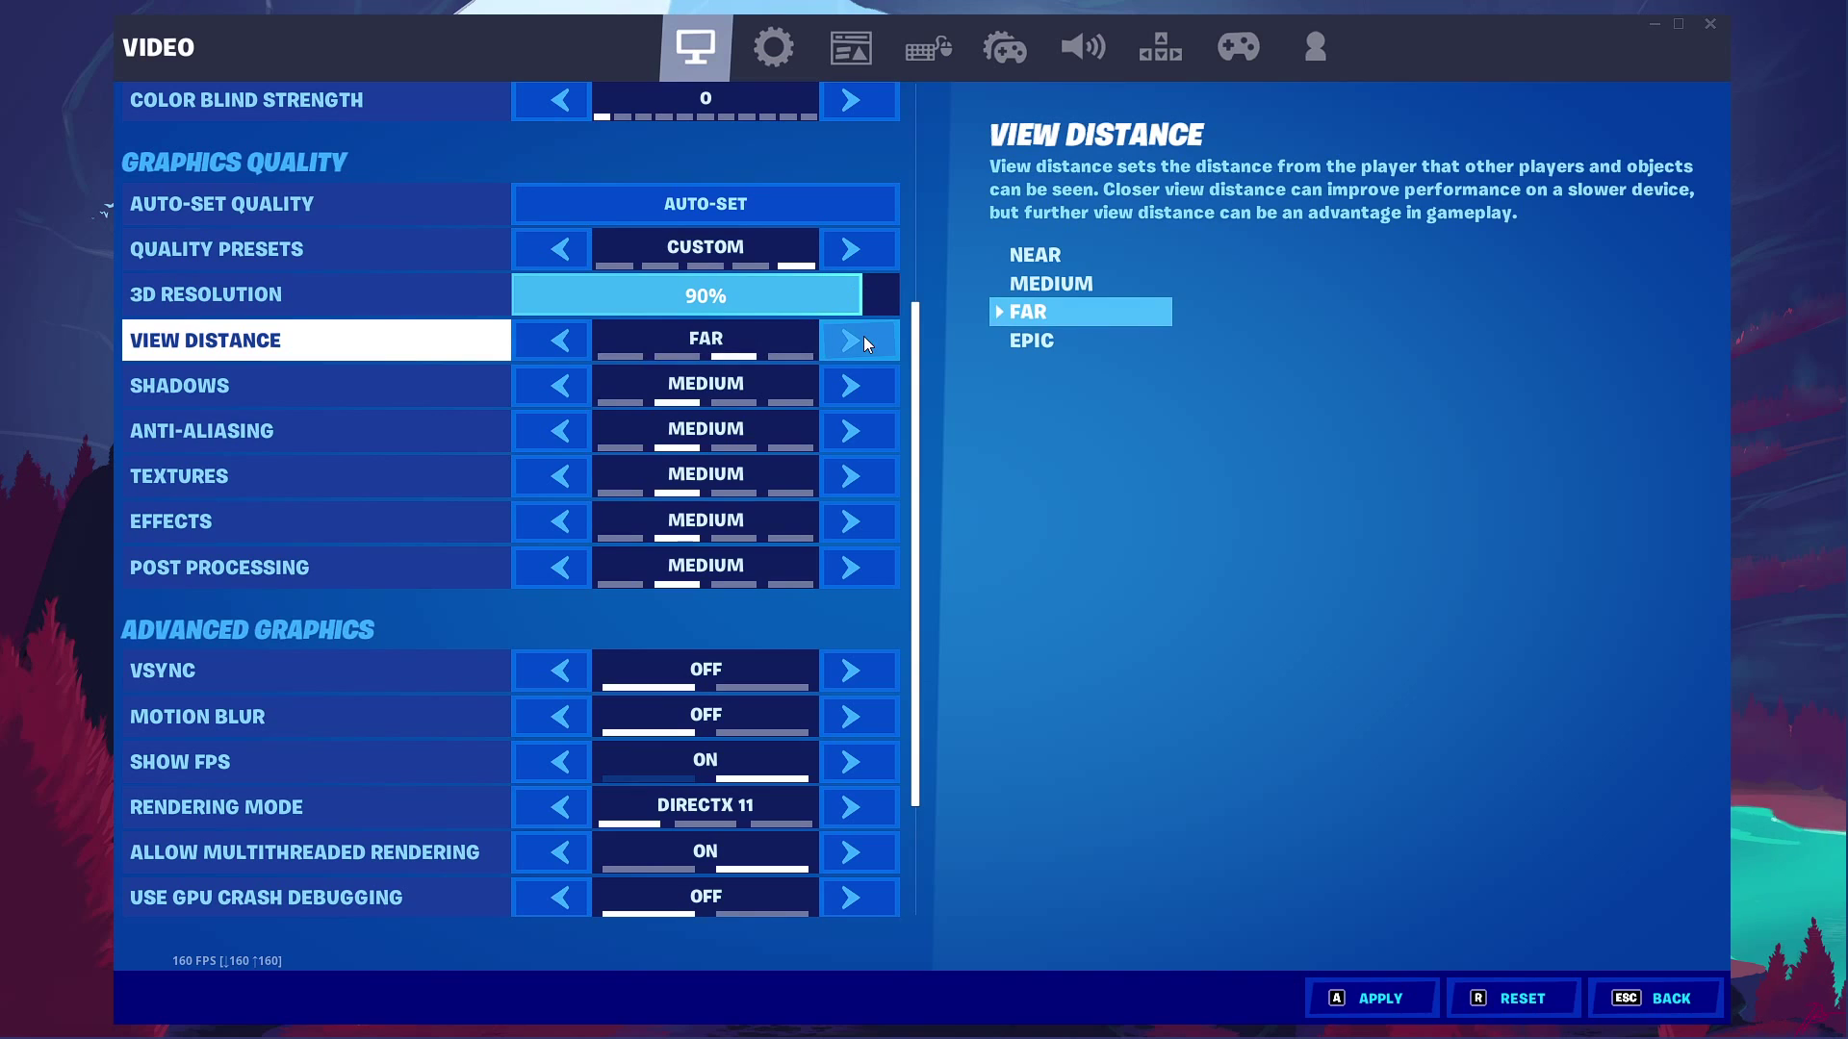
pyautogui.click(558, 386)
pyautogui.click(556, 430)
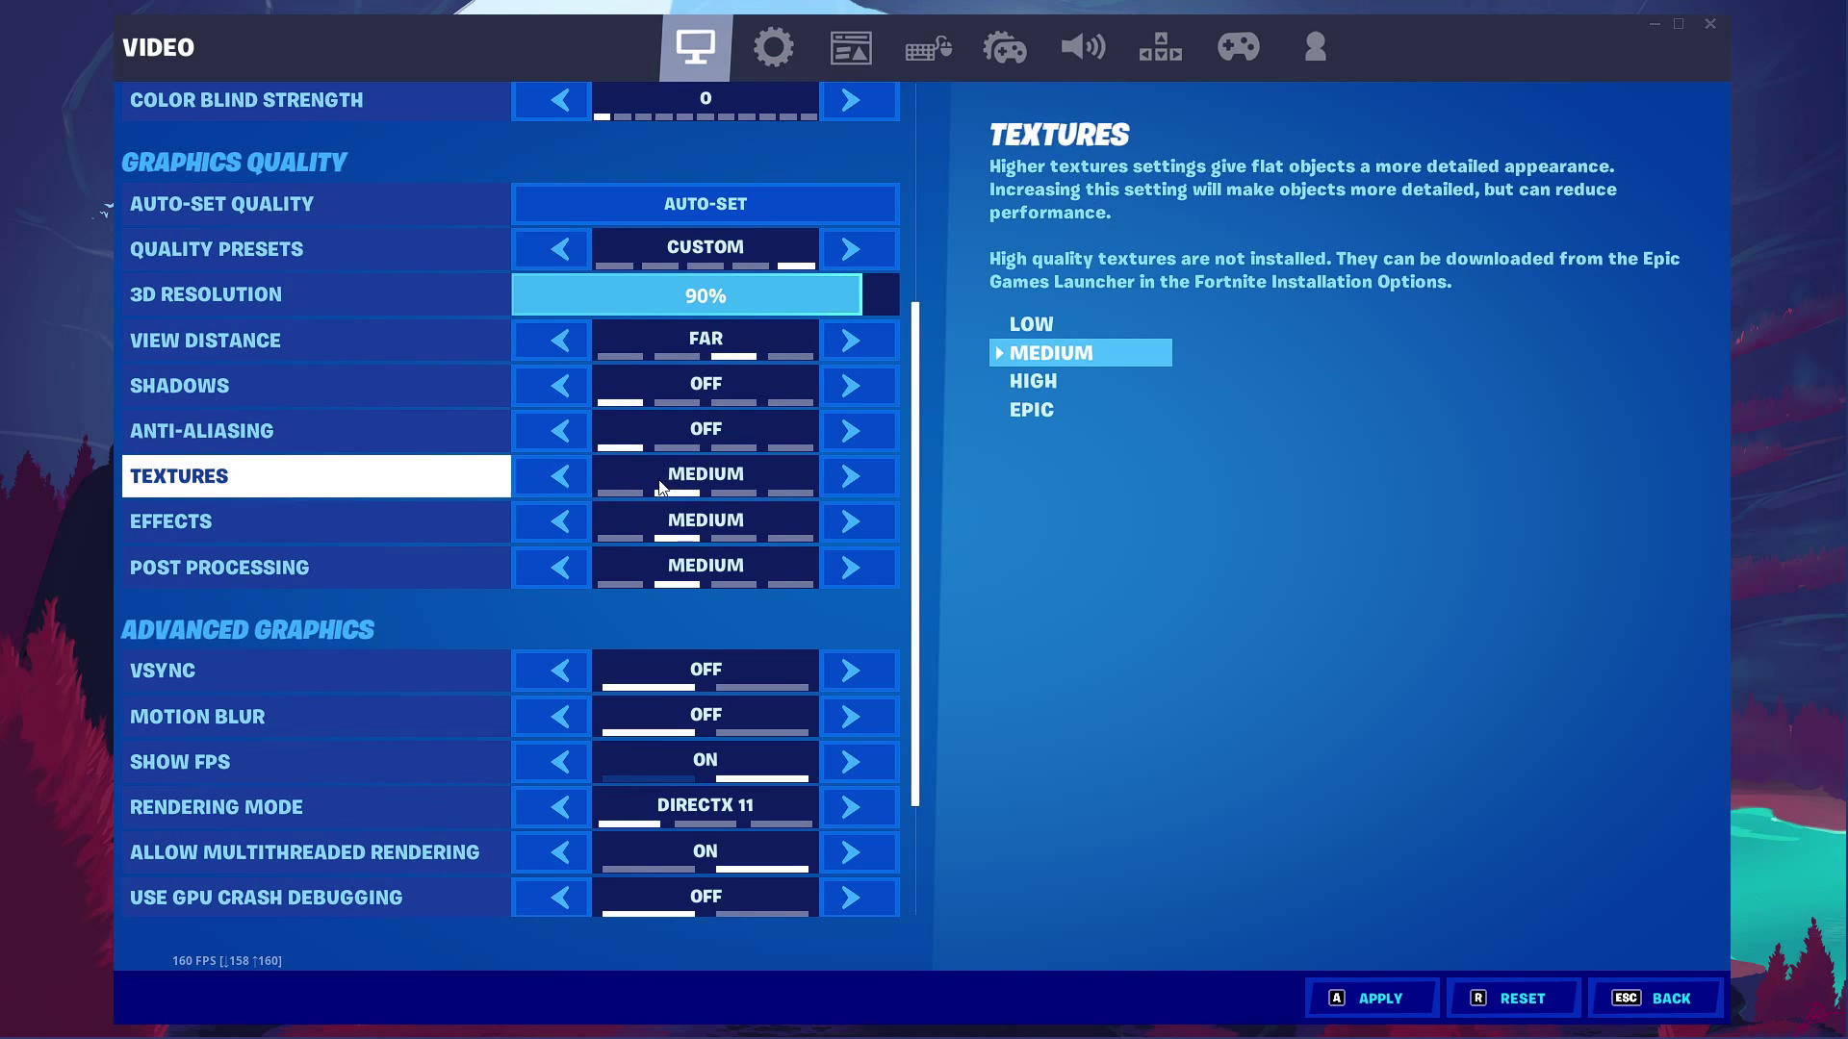
pyautogui.click(560, 521)
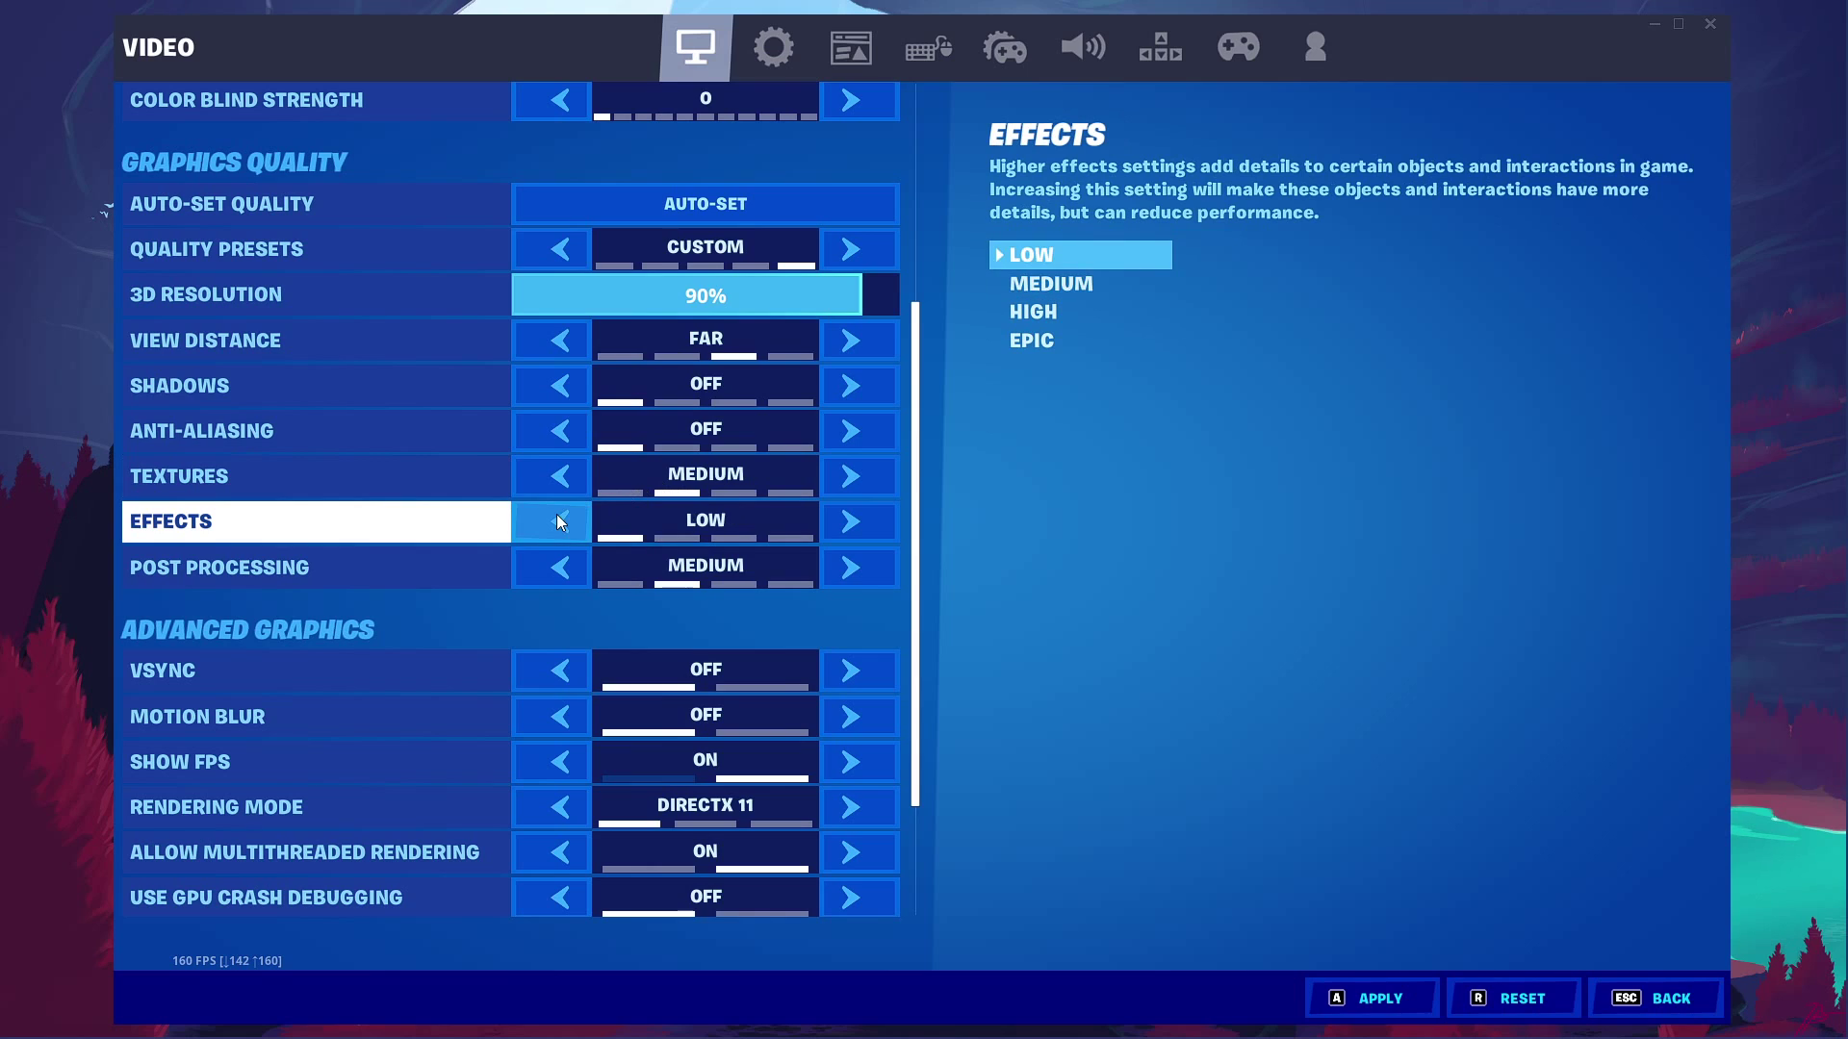
pyautogui.click(559, 571)
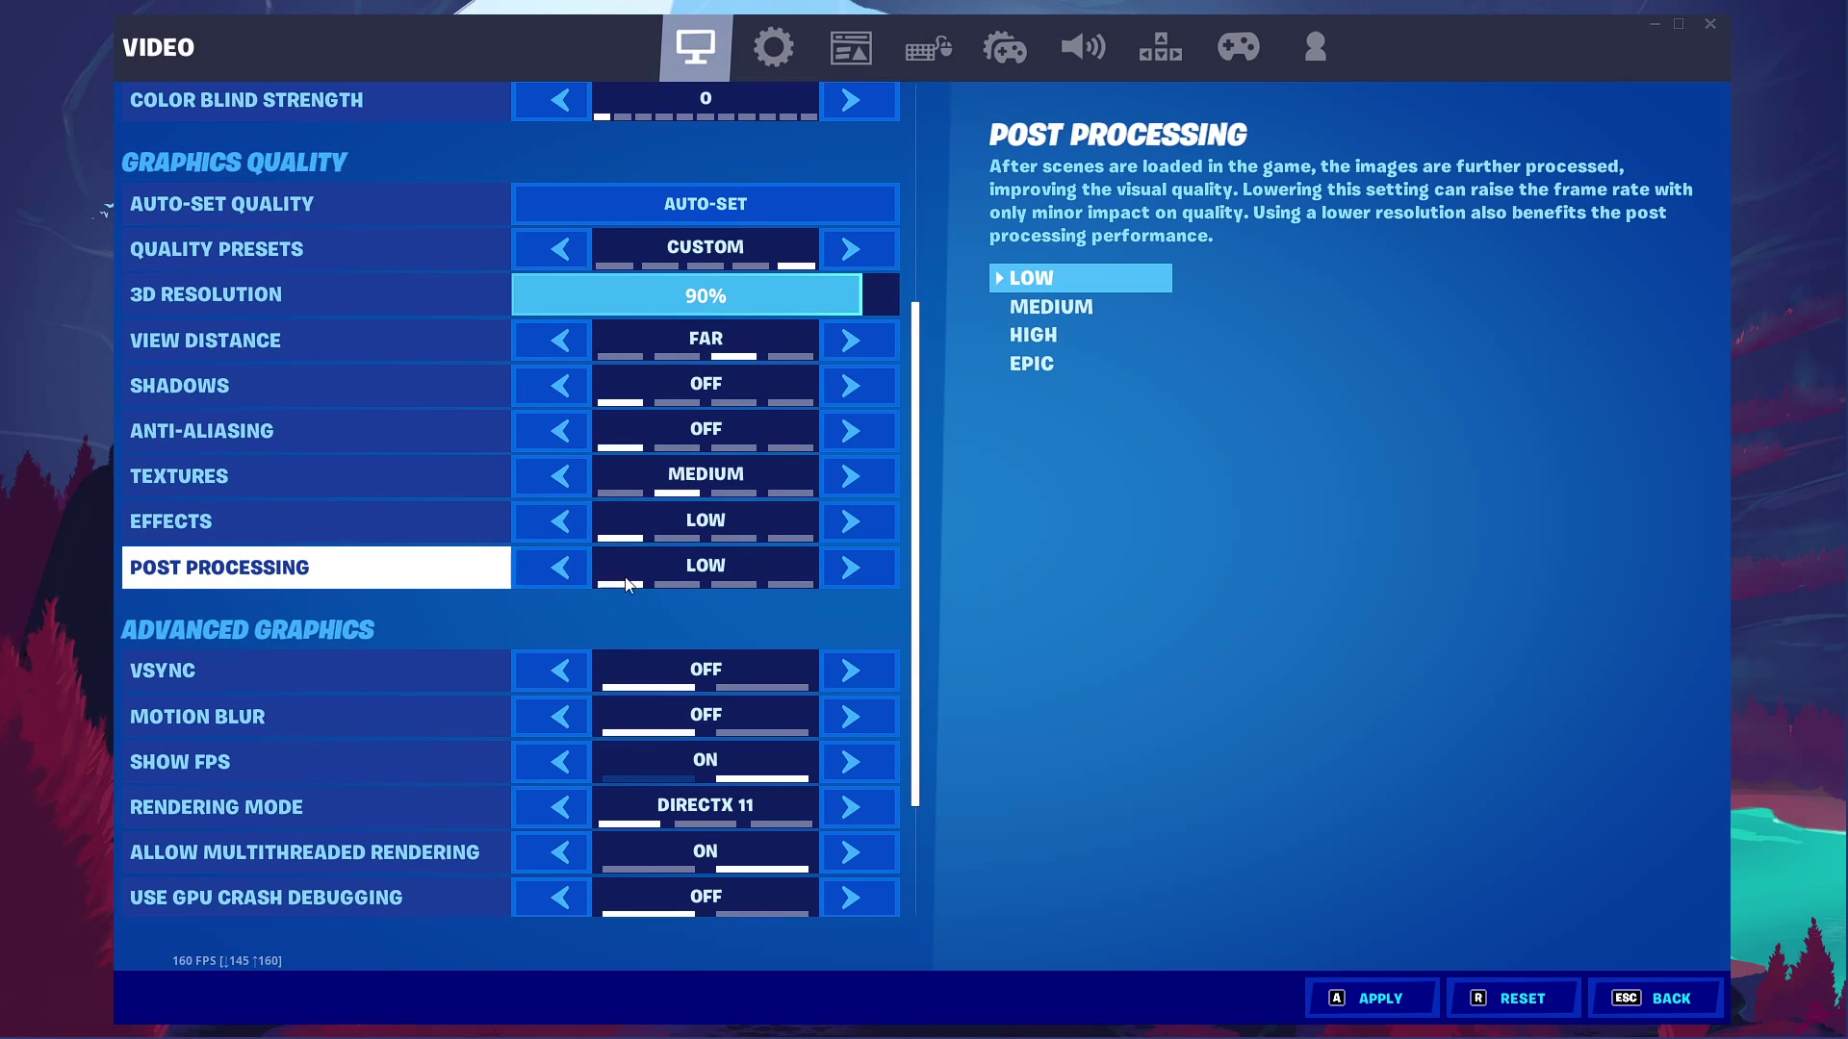
pyautogui.moveTo(917, 550); pyautogui.dragTo(916, 679)
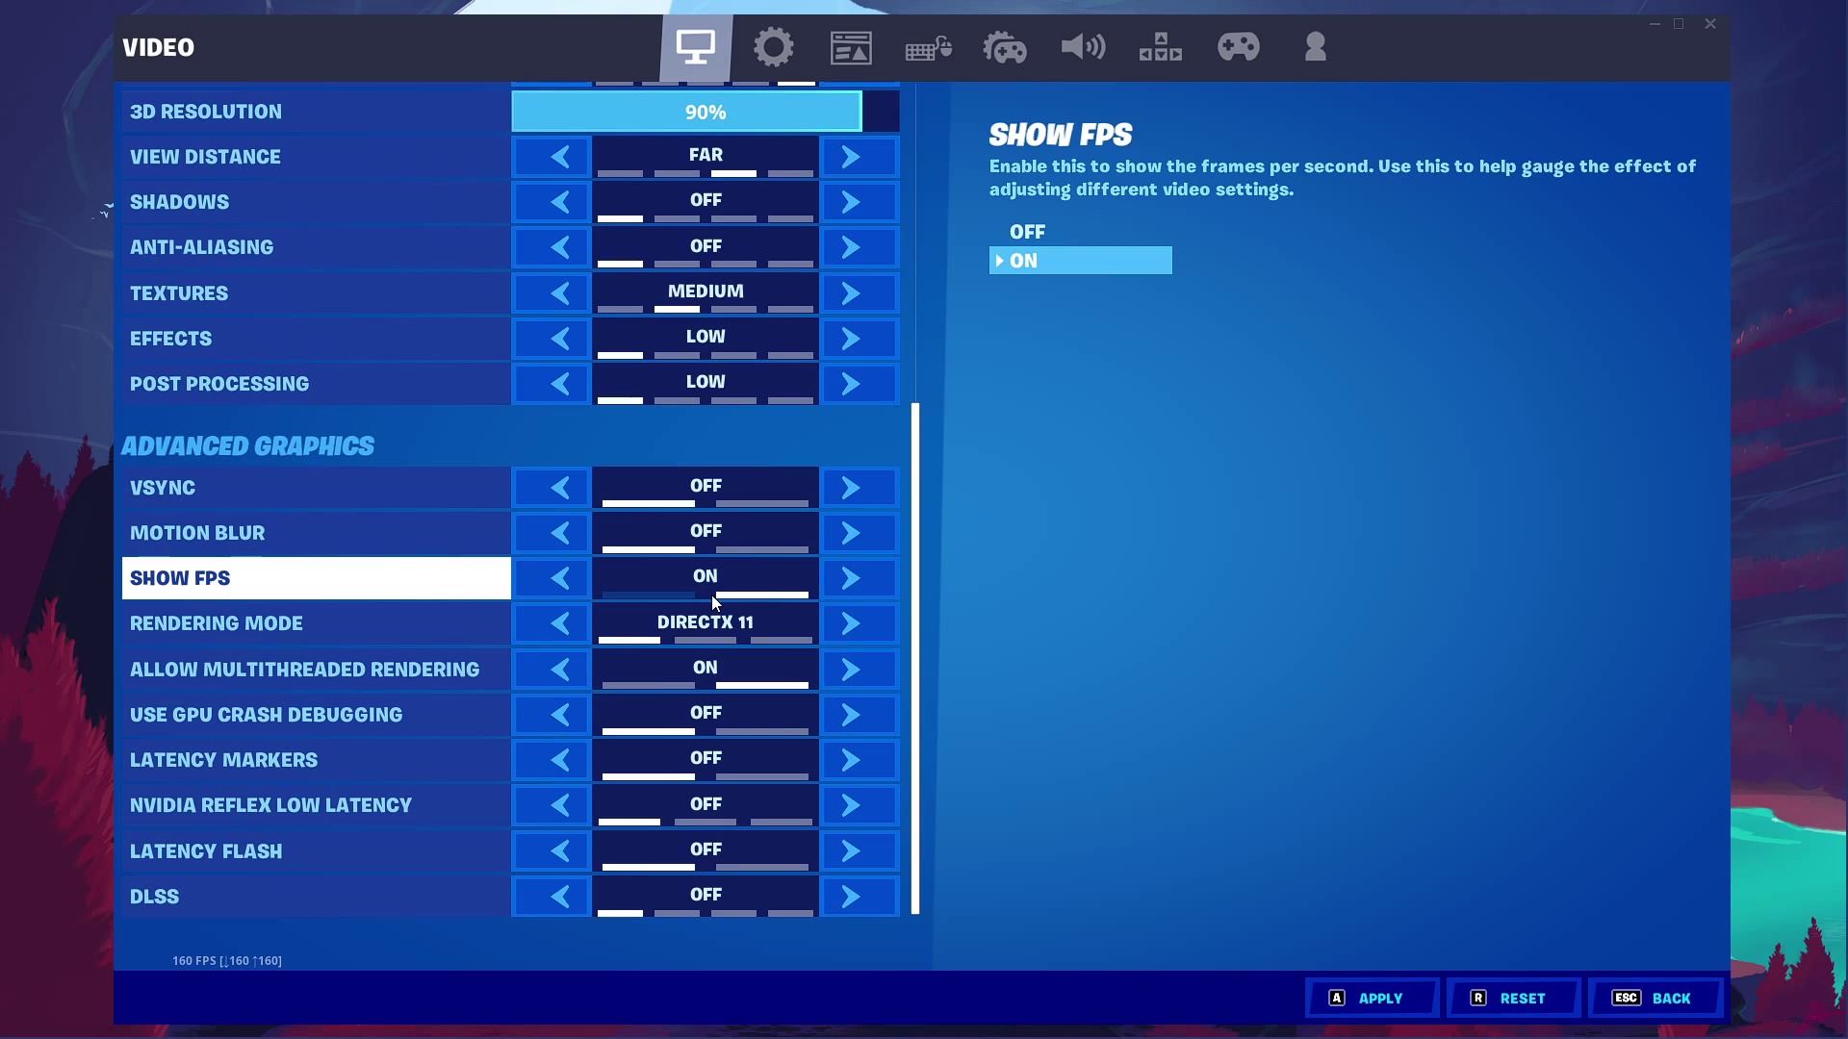
# - Keep Rendering Mode at DirectX 11 after trying DirectX 12, and apply the video settings
pyautogui.click(825, 631)
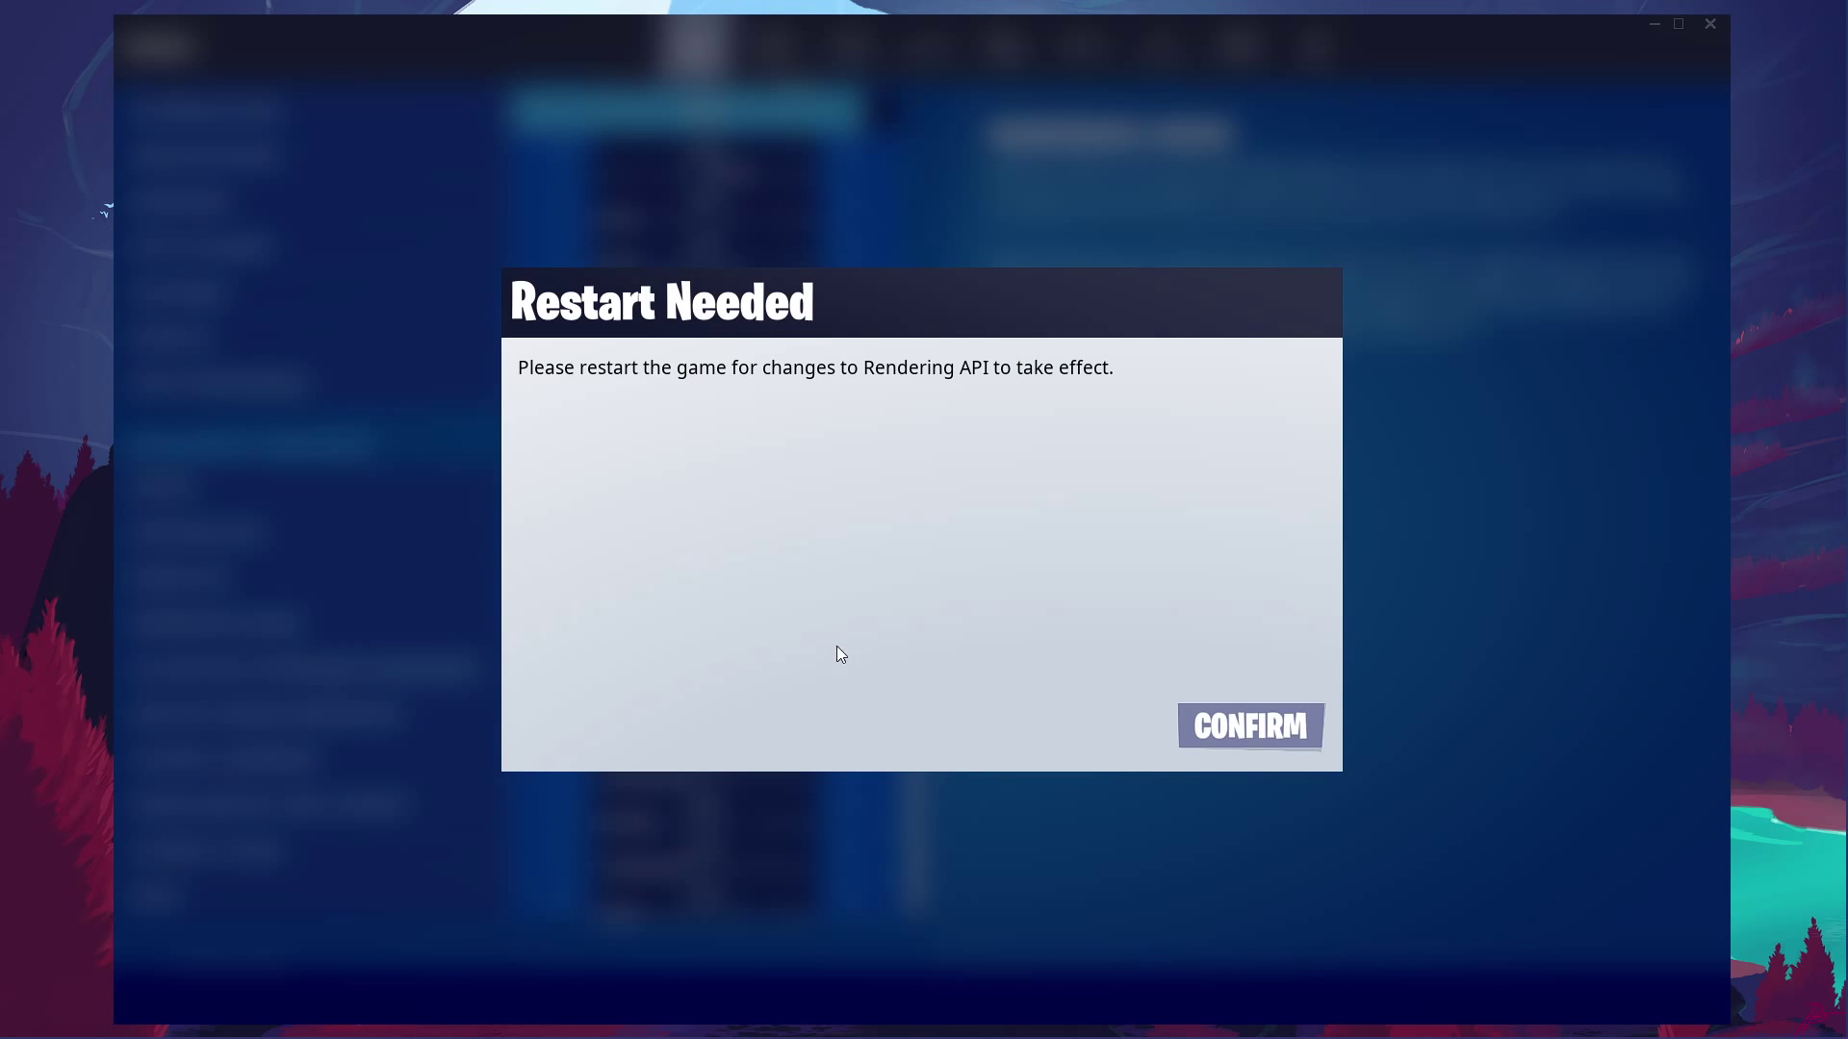
pyautogui.click(1241, 726)
pyautogui.click(870, 631)
pyautogui.click(1242, 726)
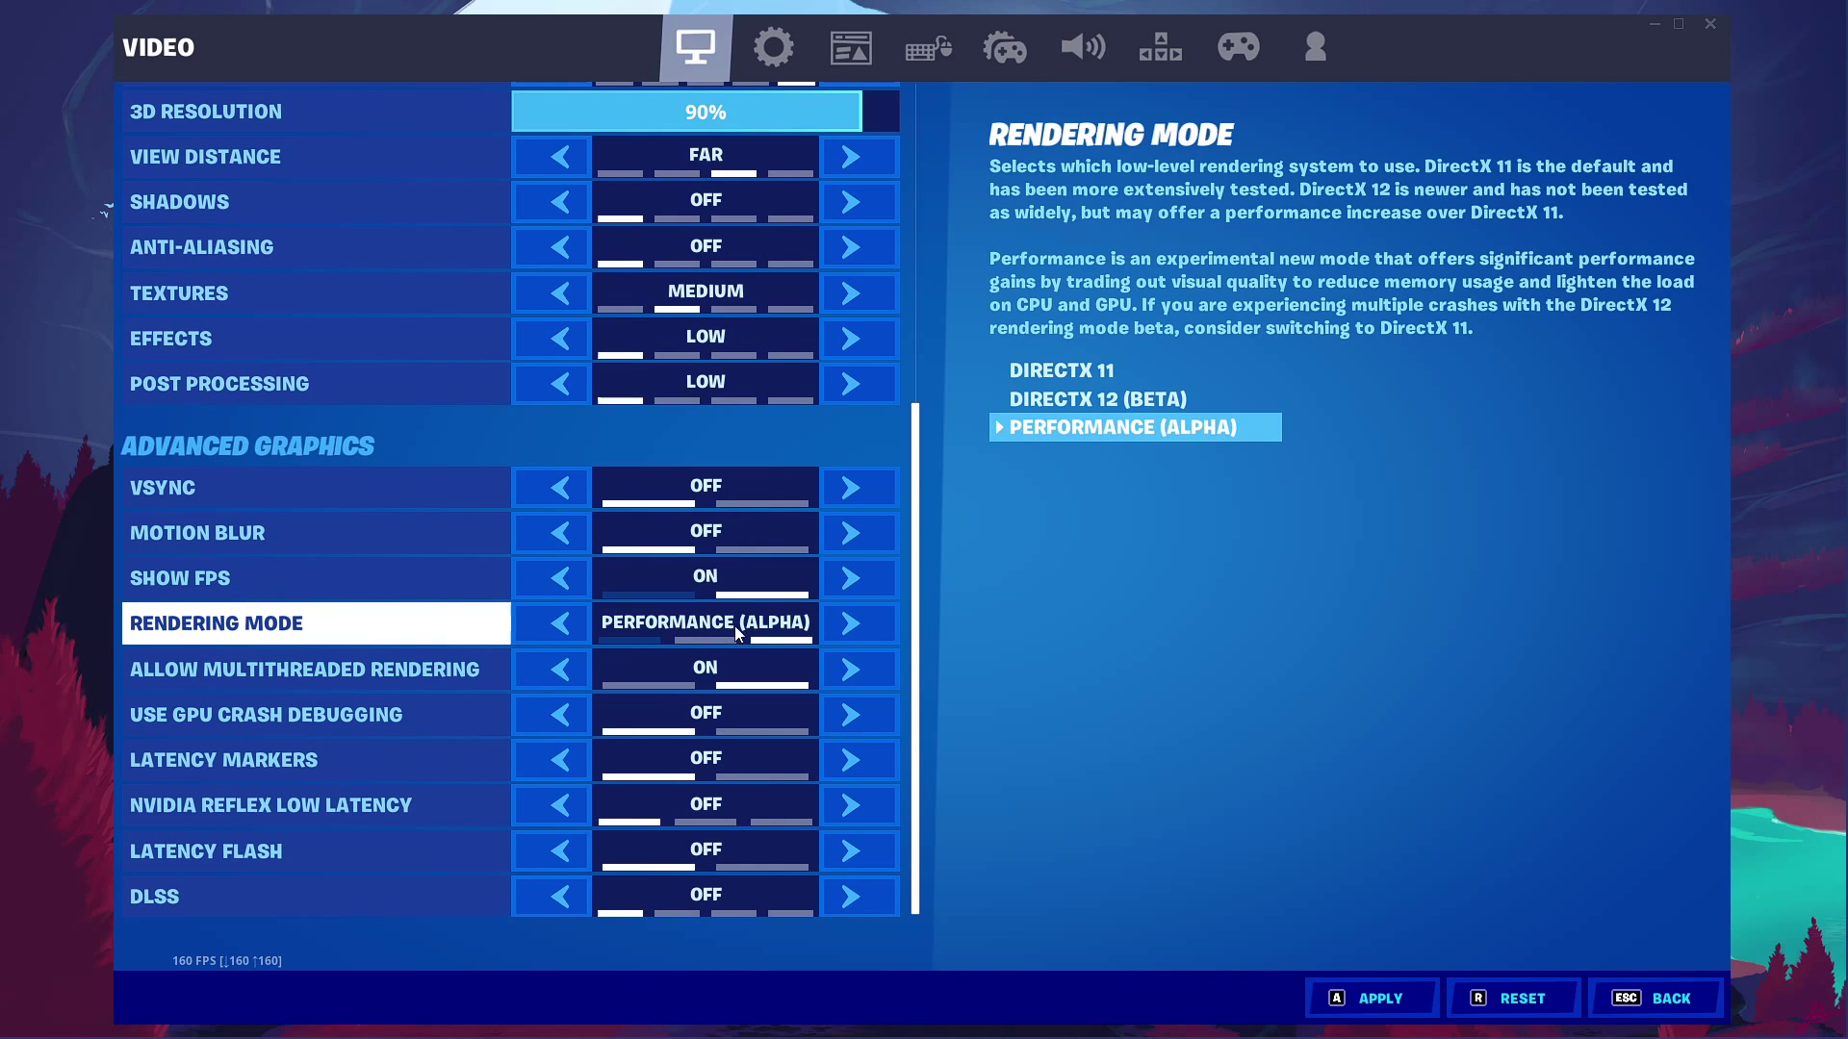
pyautogui.click(848, 627)
pyautogui.press('Return')
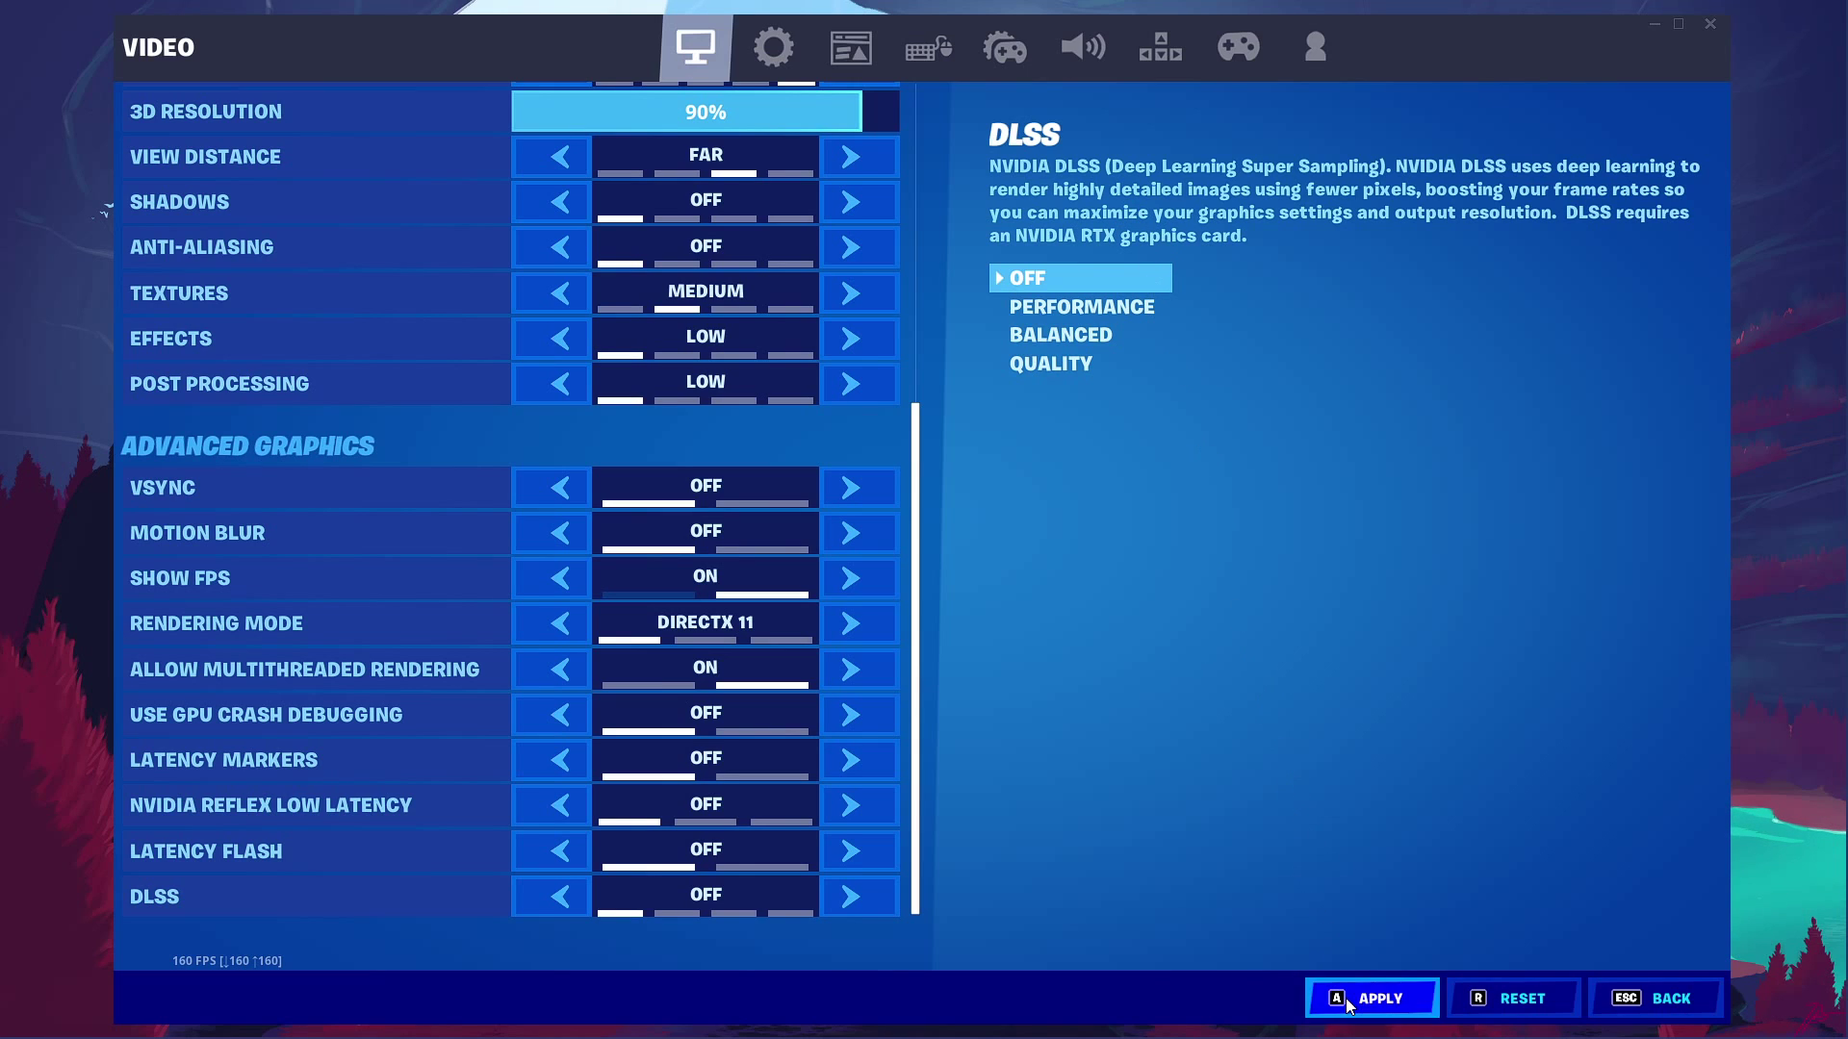
pyautogui.click(1376, 998)
# - Quit Fortnite and set its CUDA - GPUs option to the RTX 2060 SUPER in NVIDIA Control Panel
pyautogui.click(1710, 23)
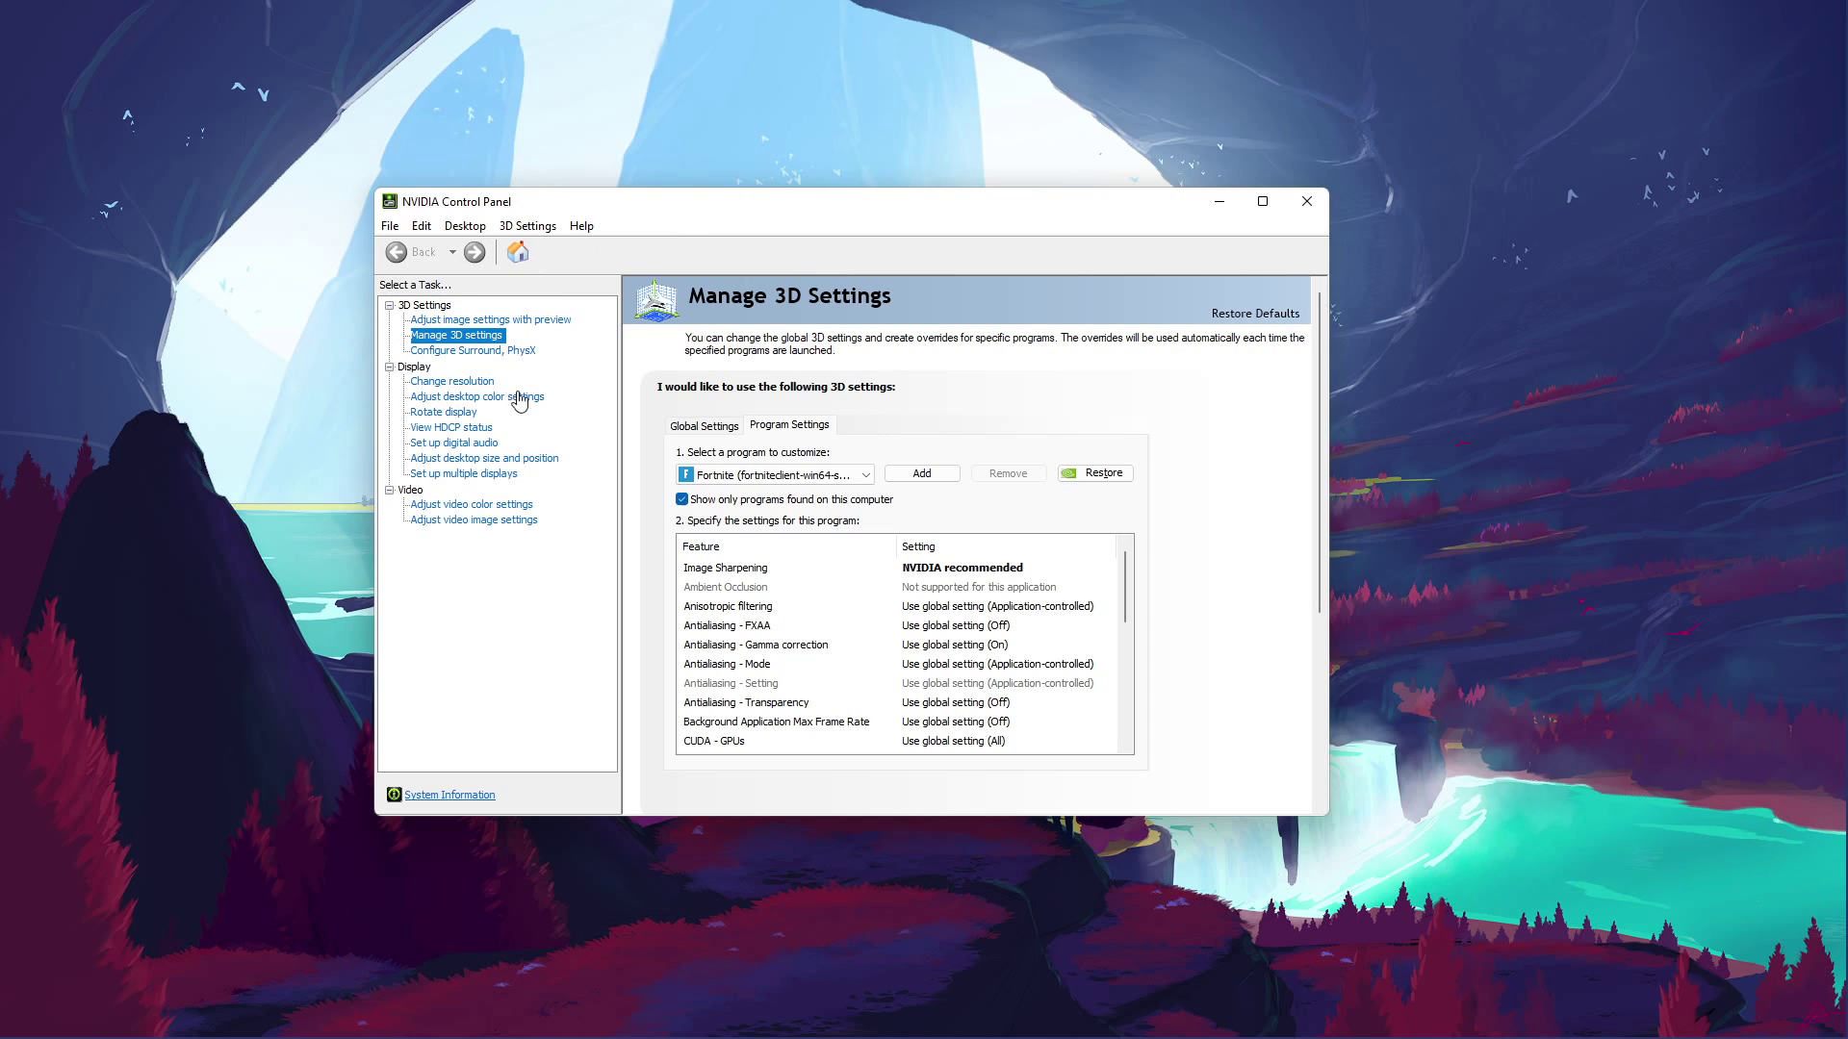
pyautogui.click(791, 431)
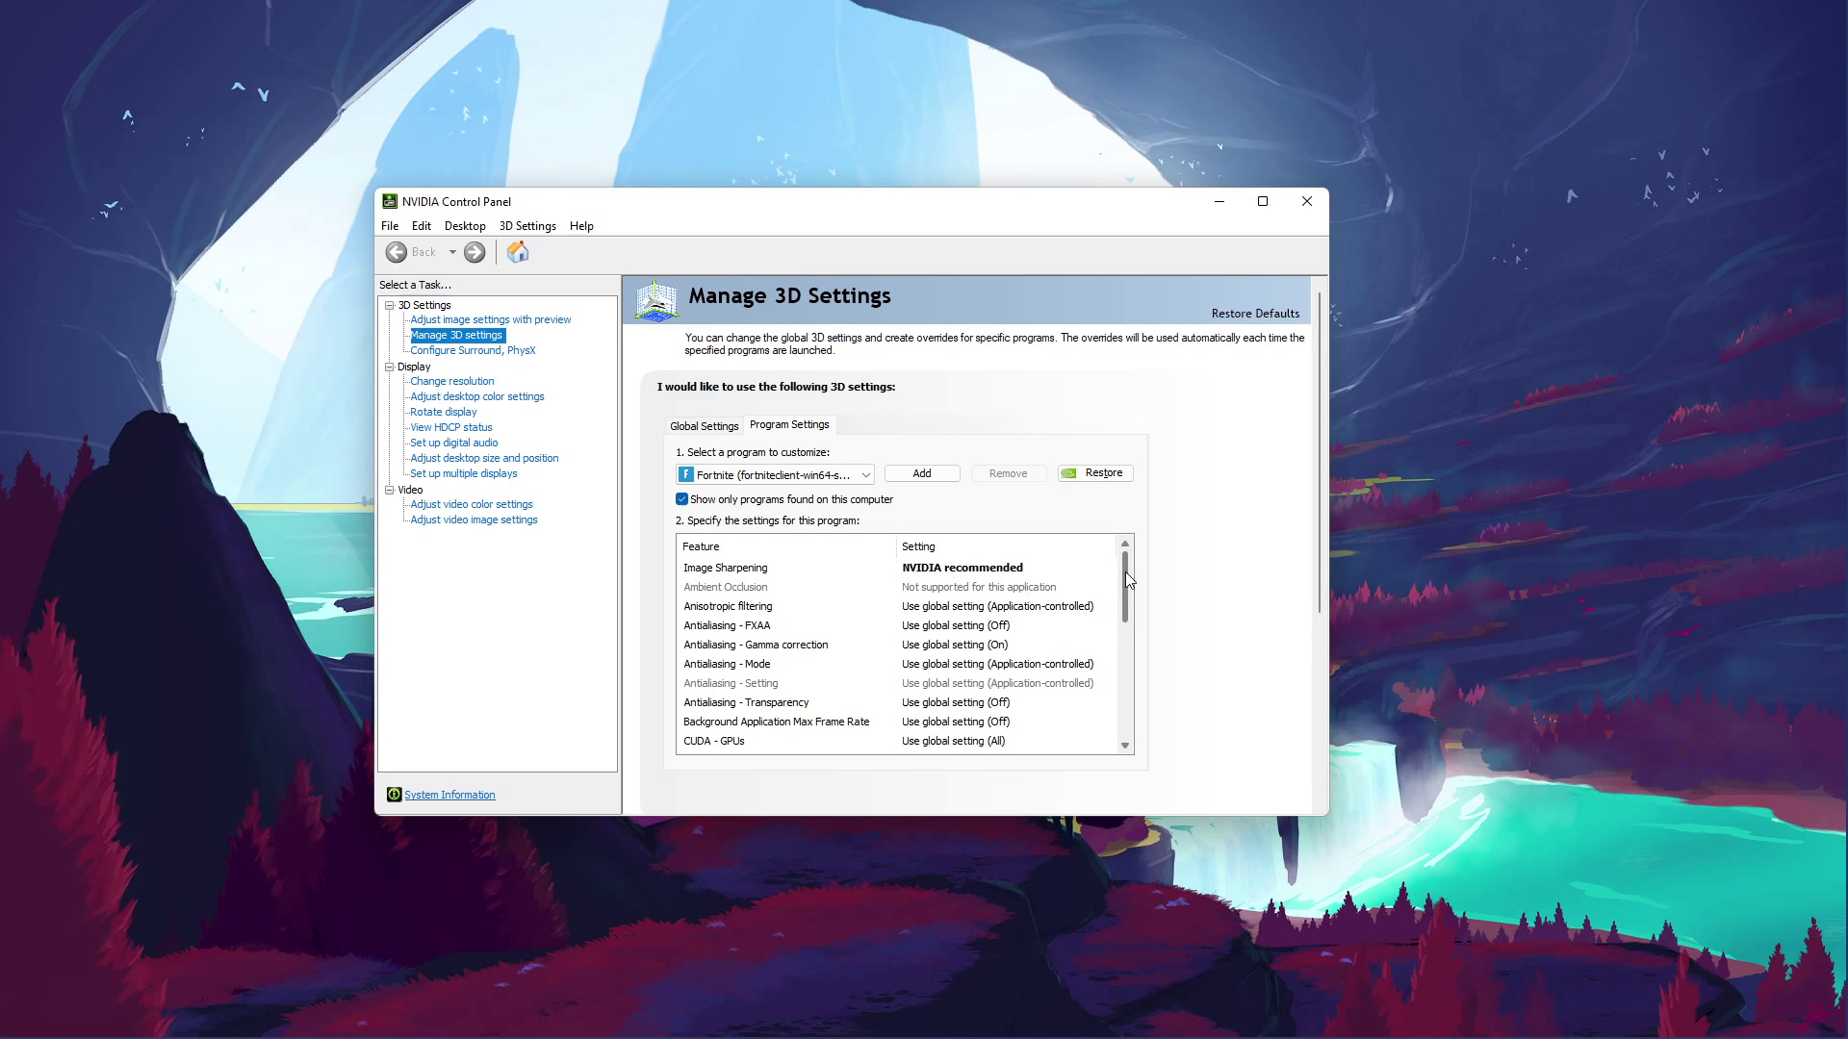
pyautogui.moveTo(1126, 576); pyautogui.dragTo(1145, 643)
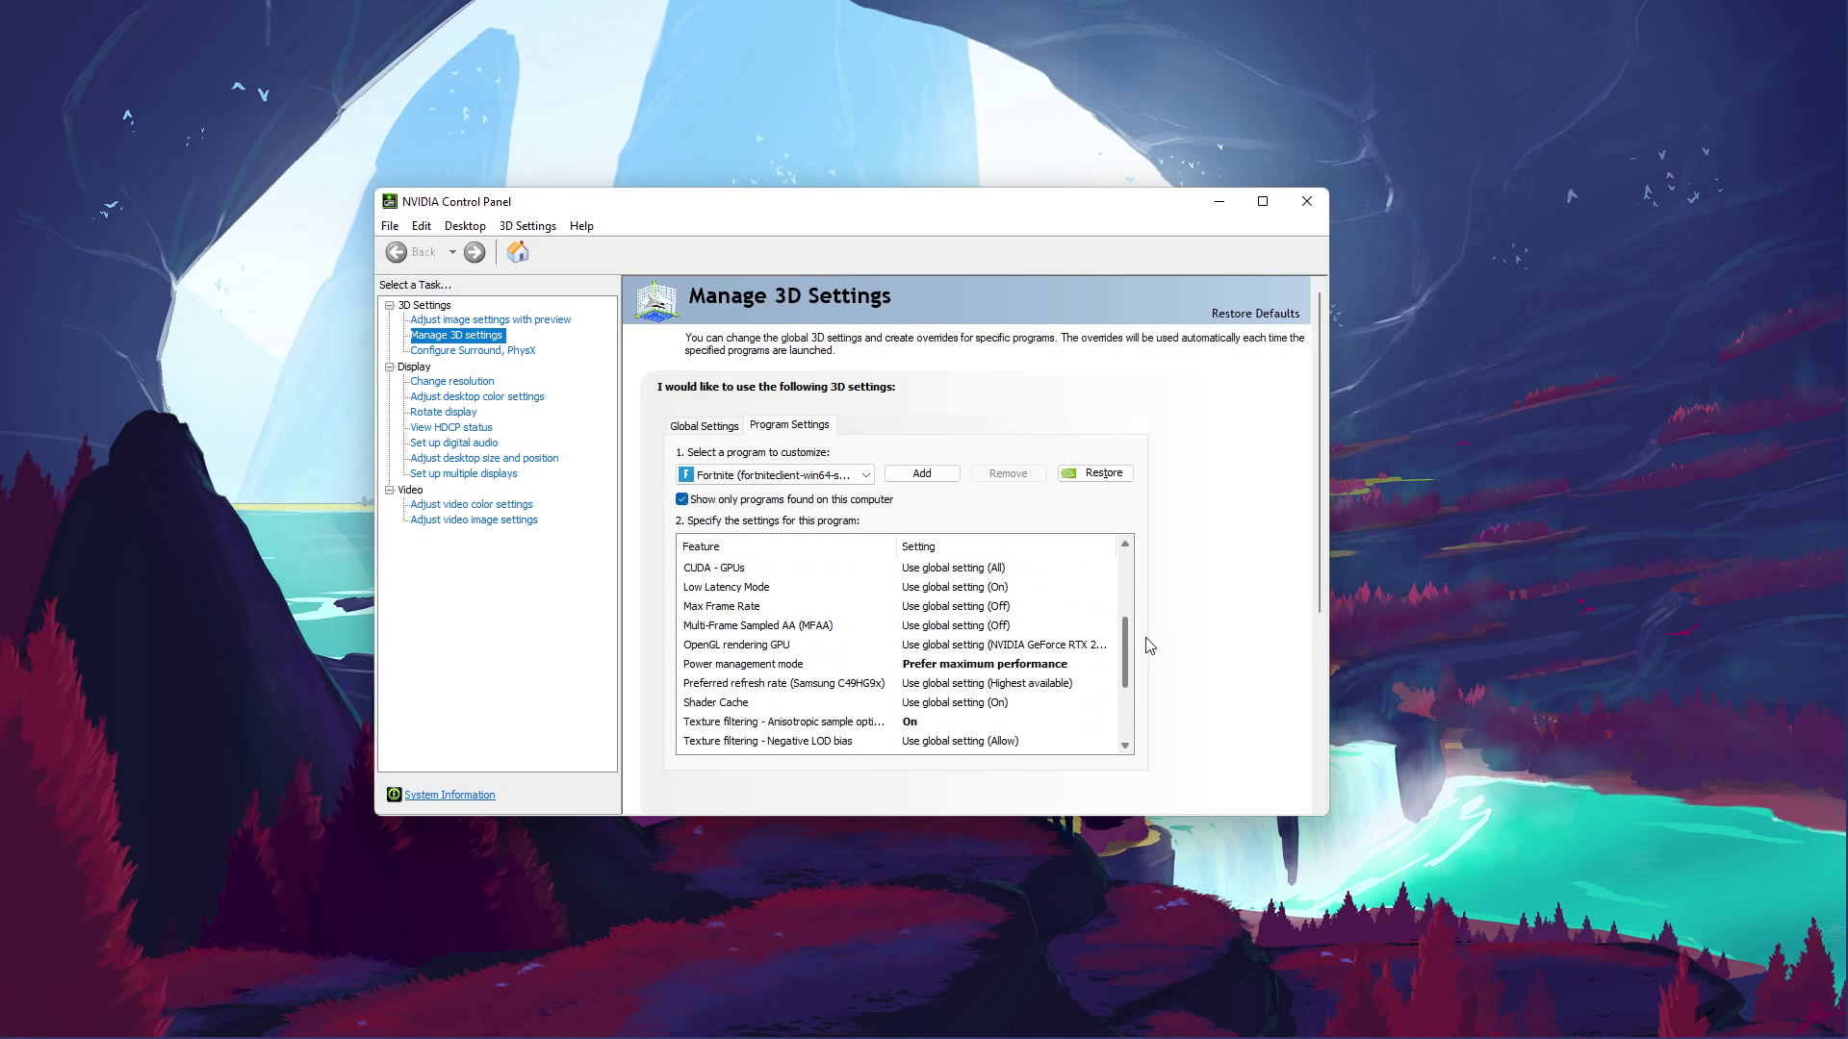
pyautogui.click(952, 570)
pyautogui.click(989, 617)
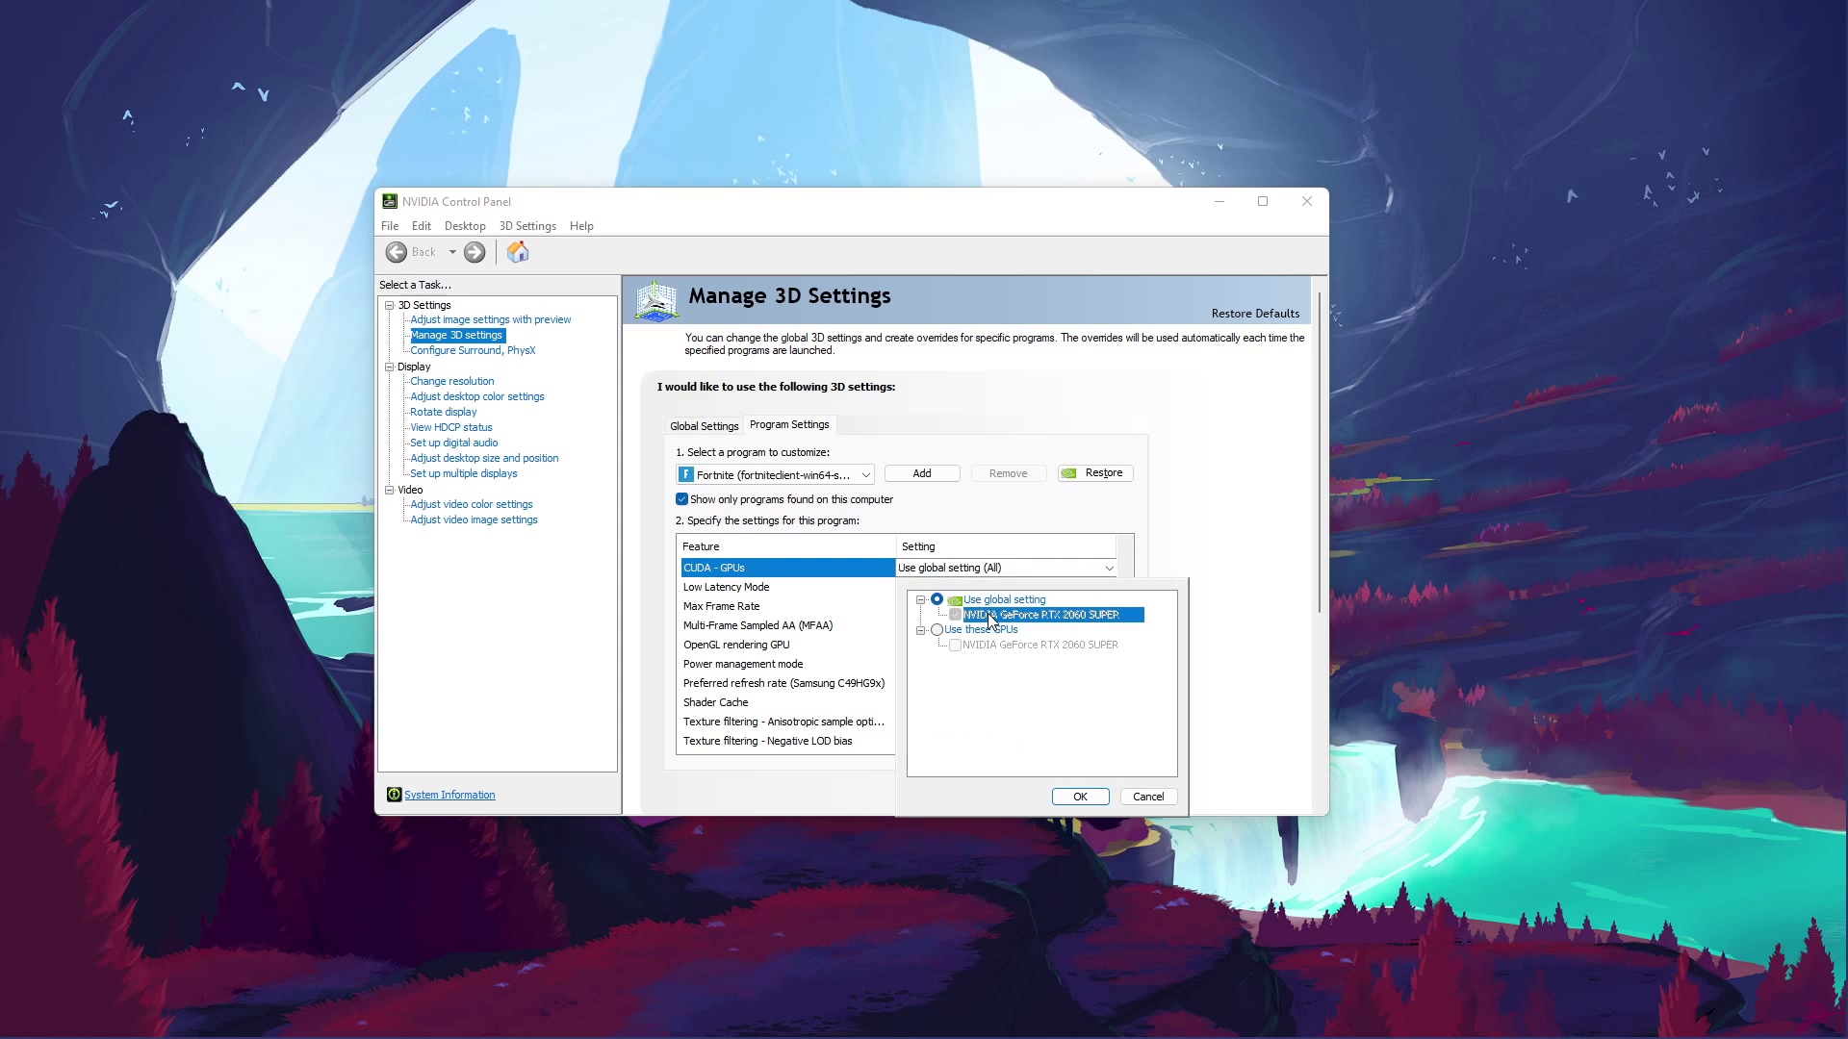
pyautogui.click(1238, 627)
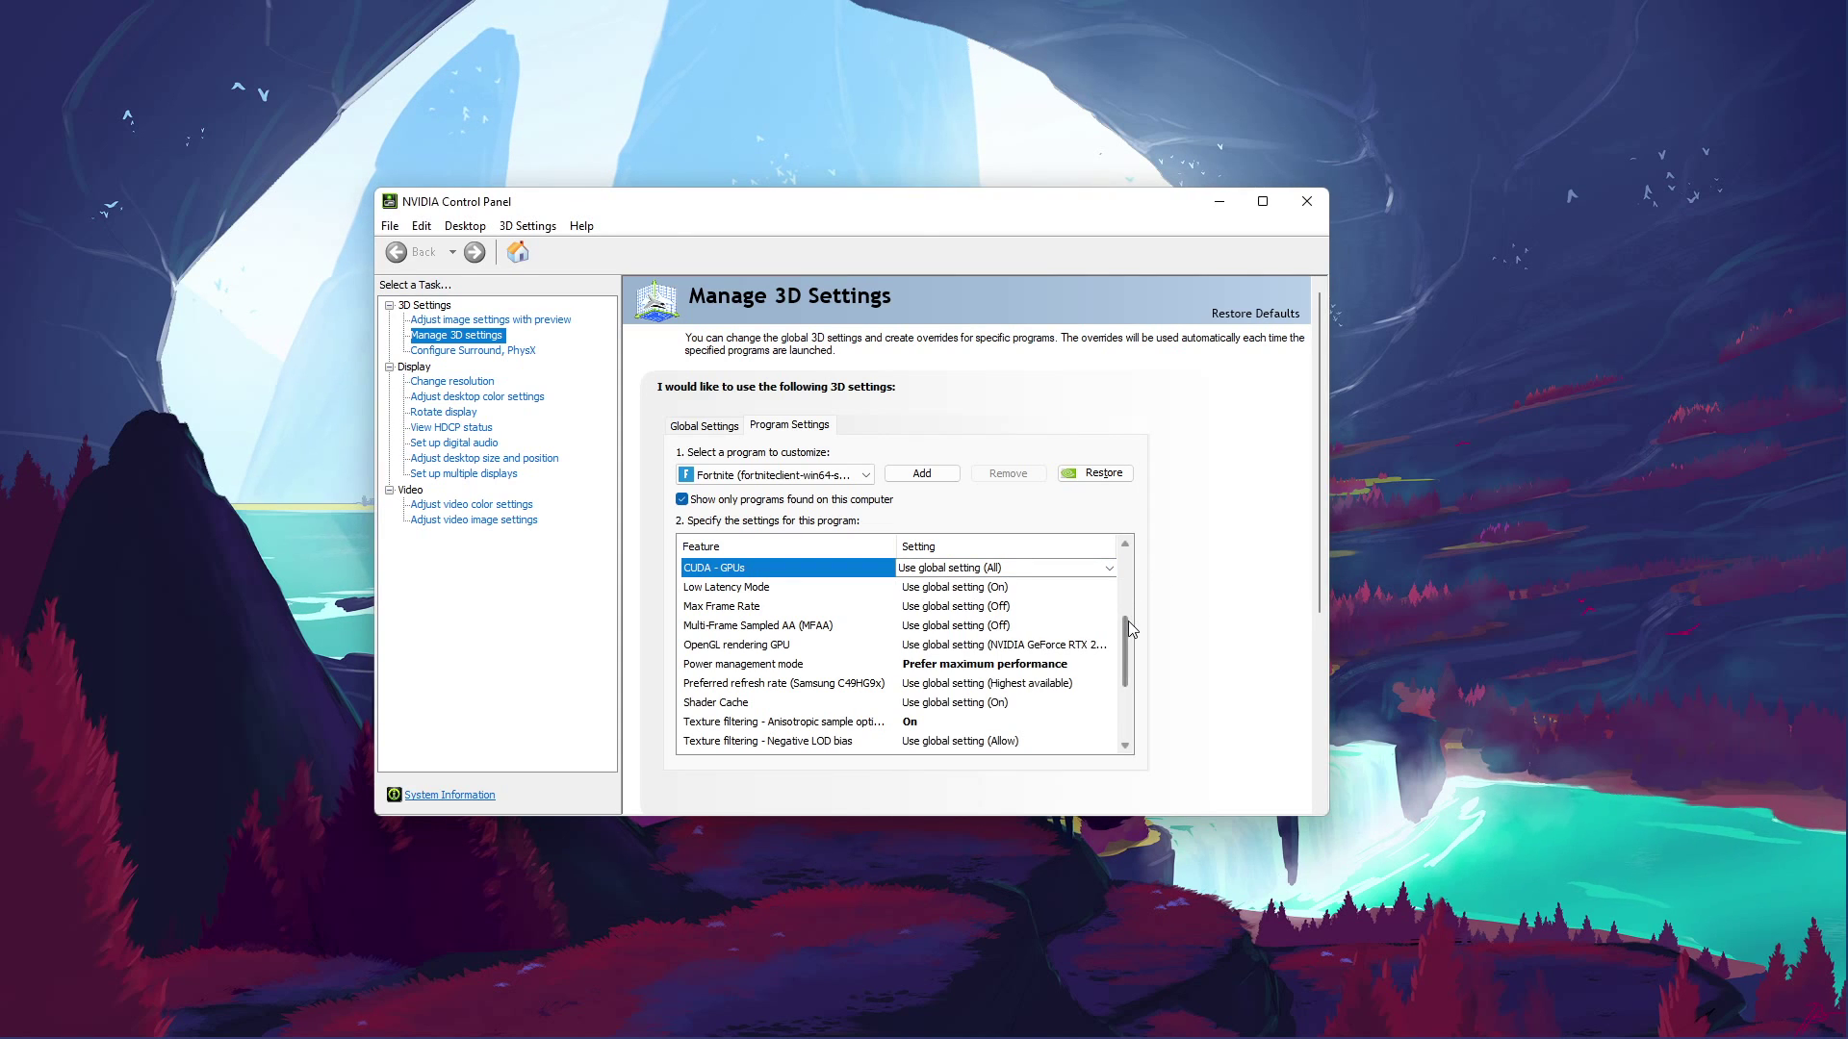
pyautogui.moveTo(1128, 621); pyautogui.dragTo(1128, 643)
# - Set Fortnite's power management to Prefer maximum performance and texture filtering quality to Performance
pyautogui.click(1011, 587)
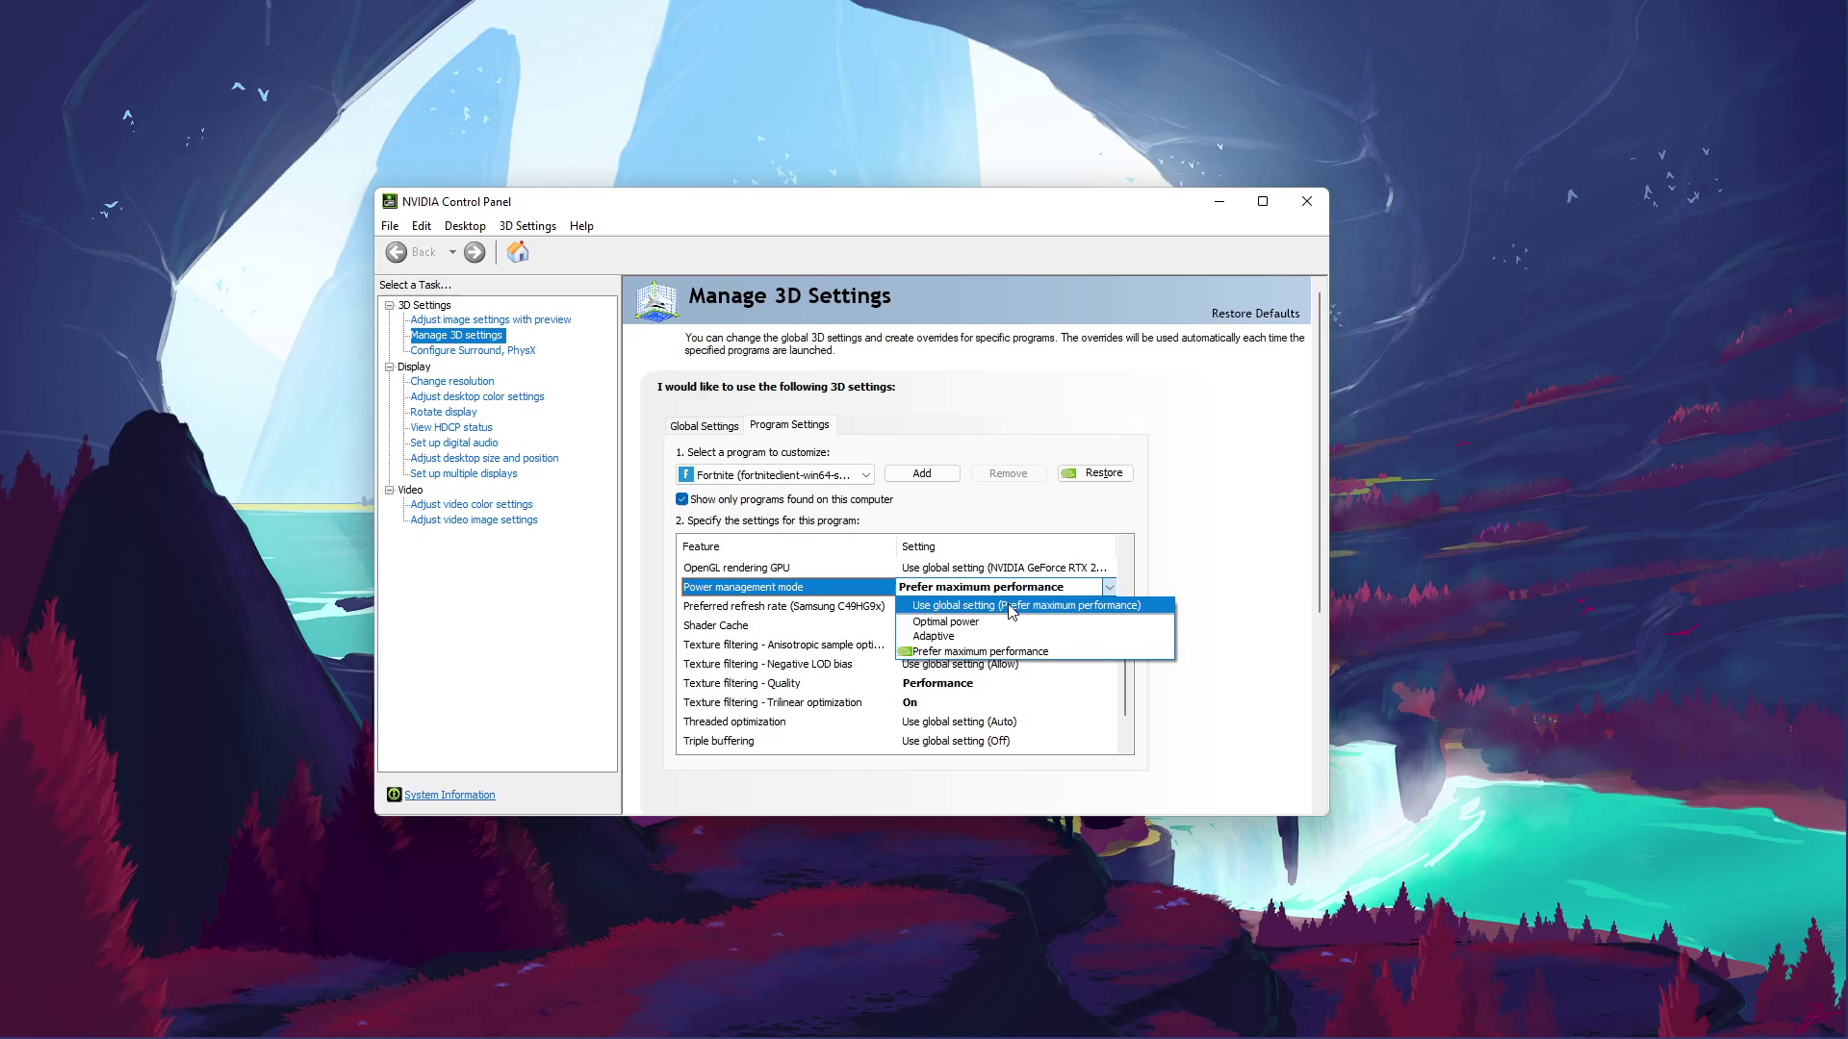
pyautogui.click(1001, 652)
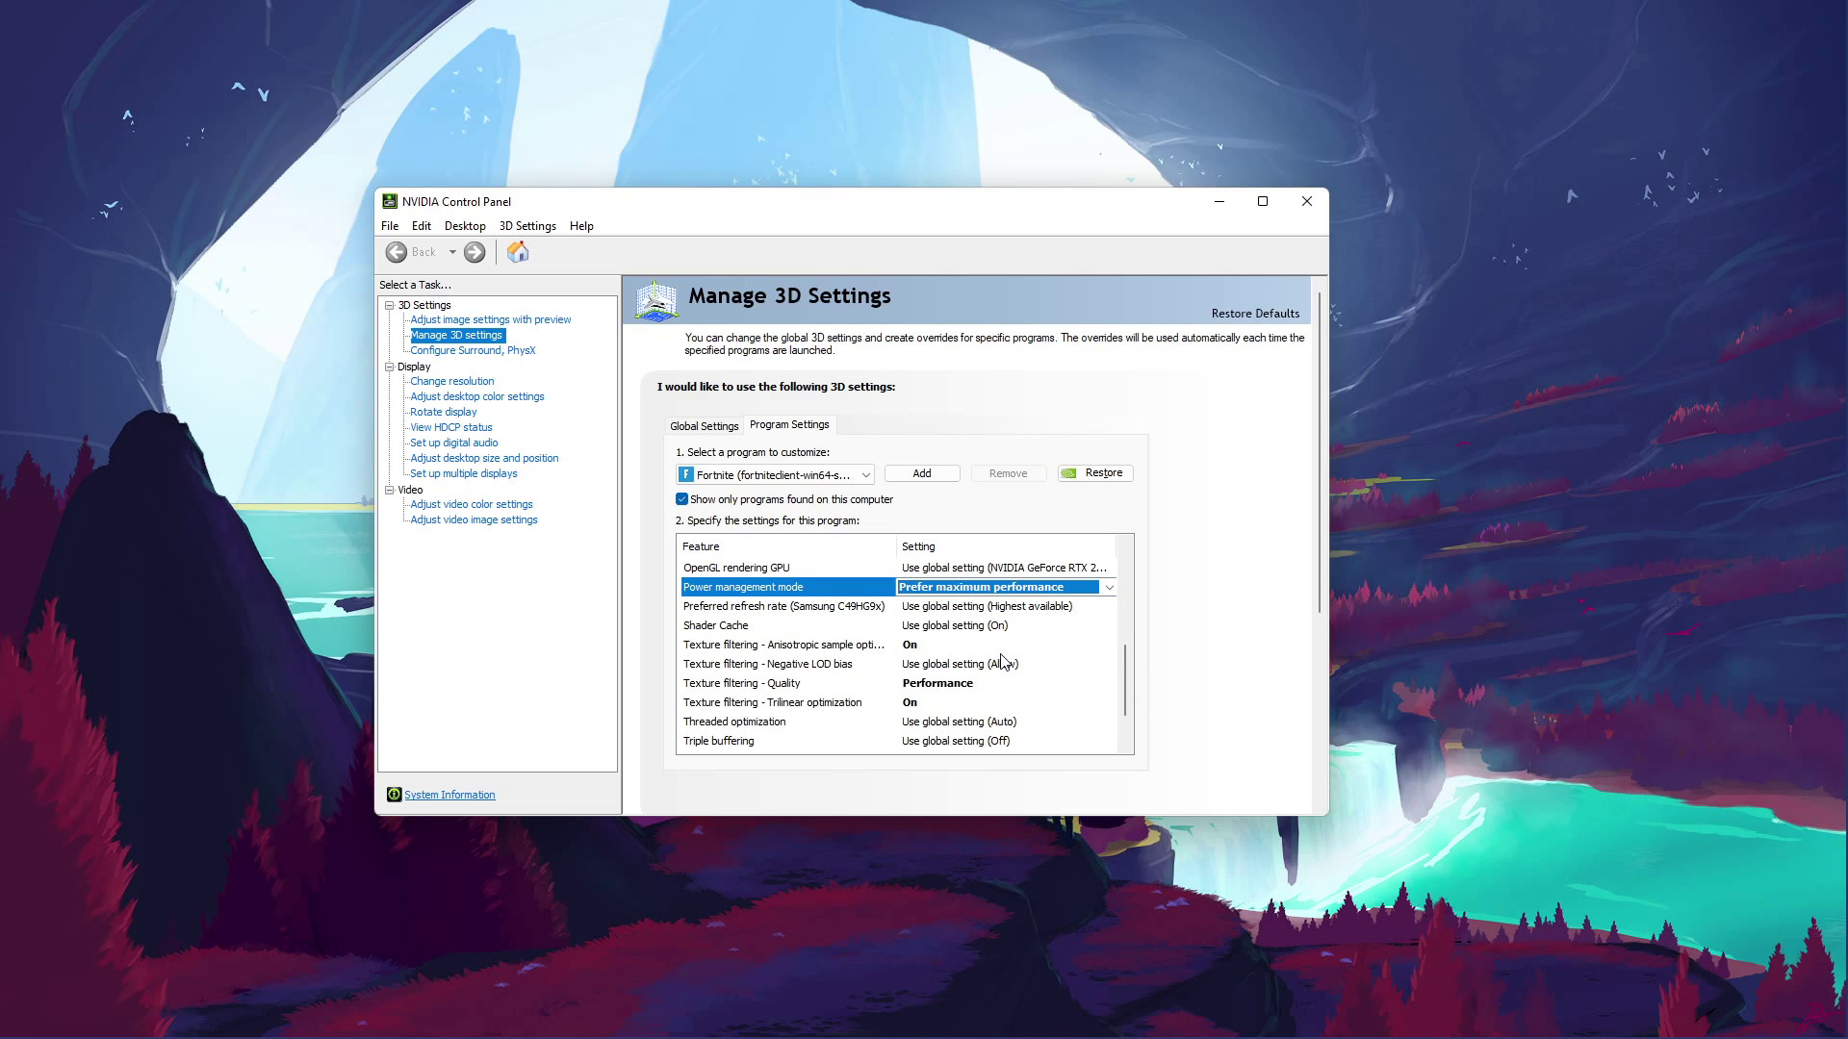
pyautogui.click(963, 685)
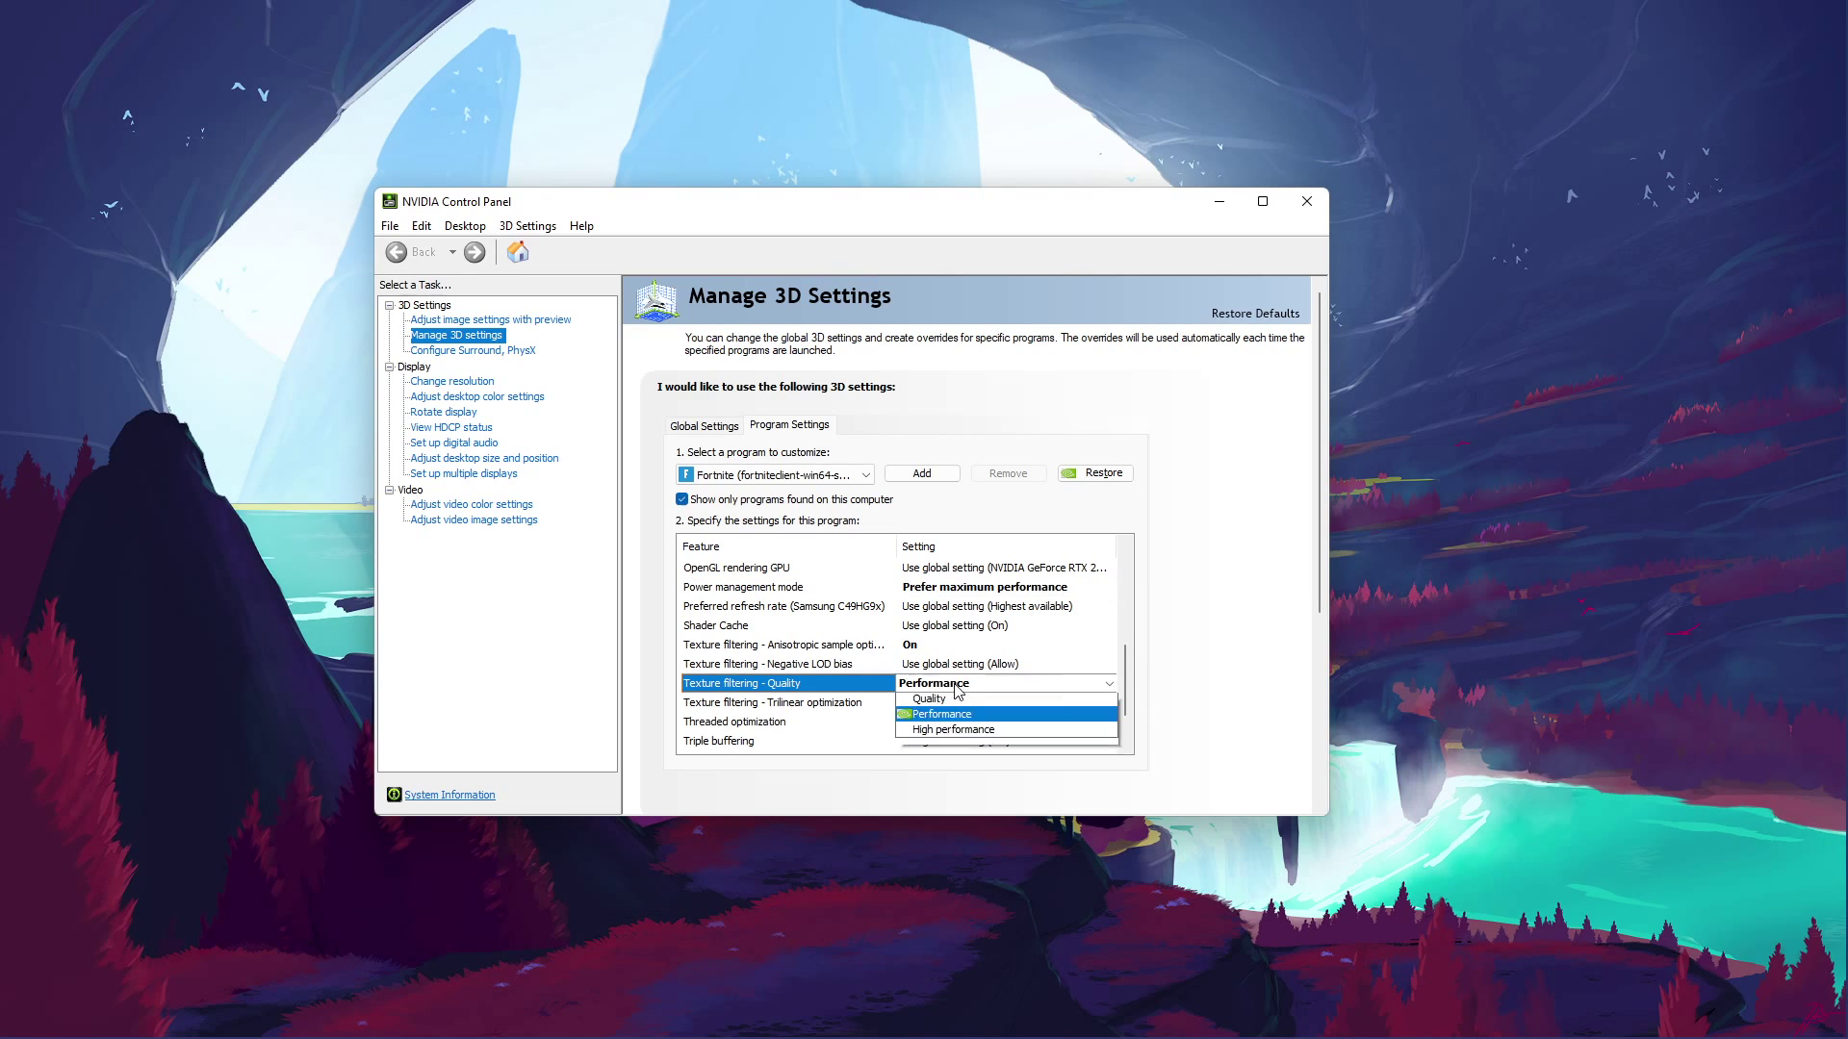
pyautogui.click(963, 750)
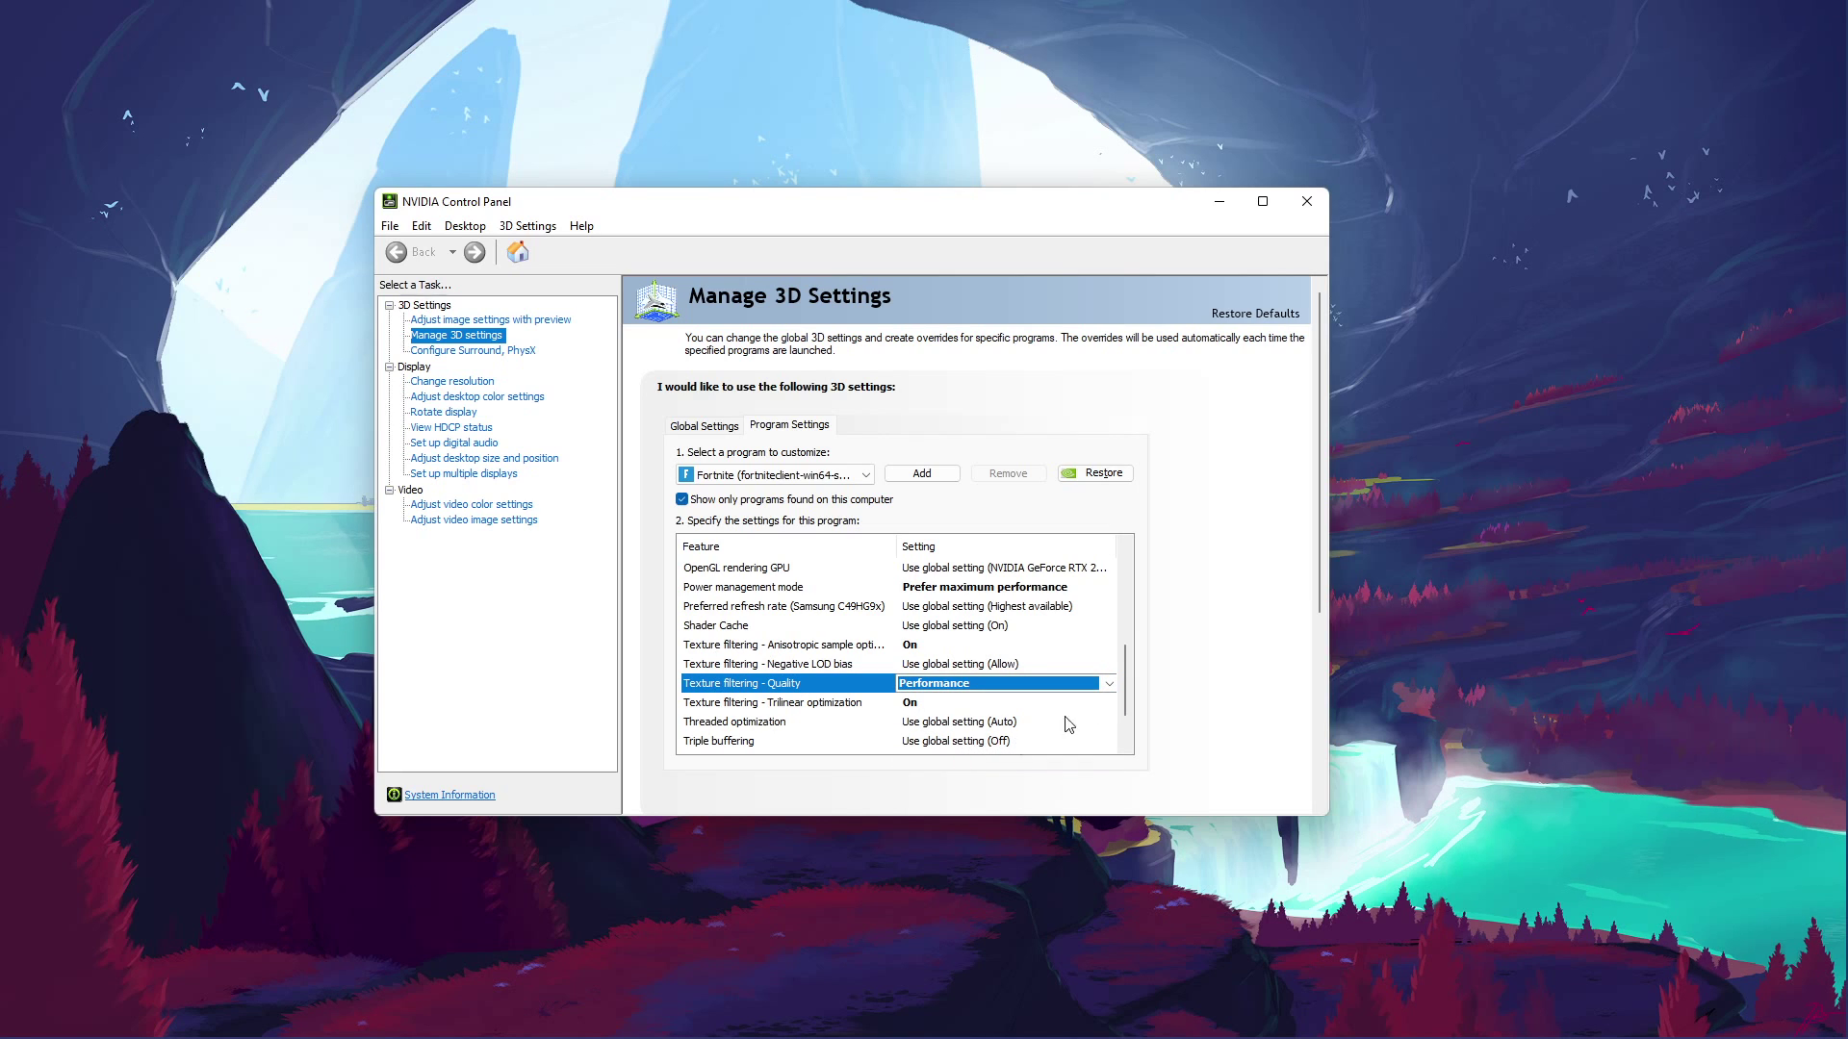
pyautogui.click(1186, 674)
pyautogui.click(1232, 206)
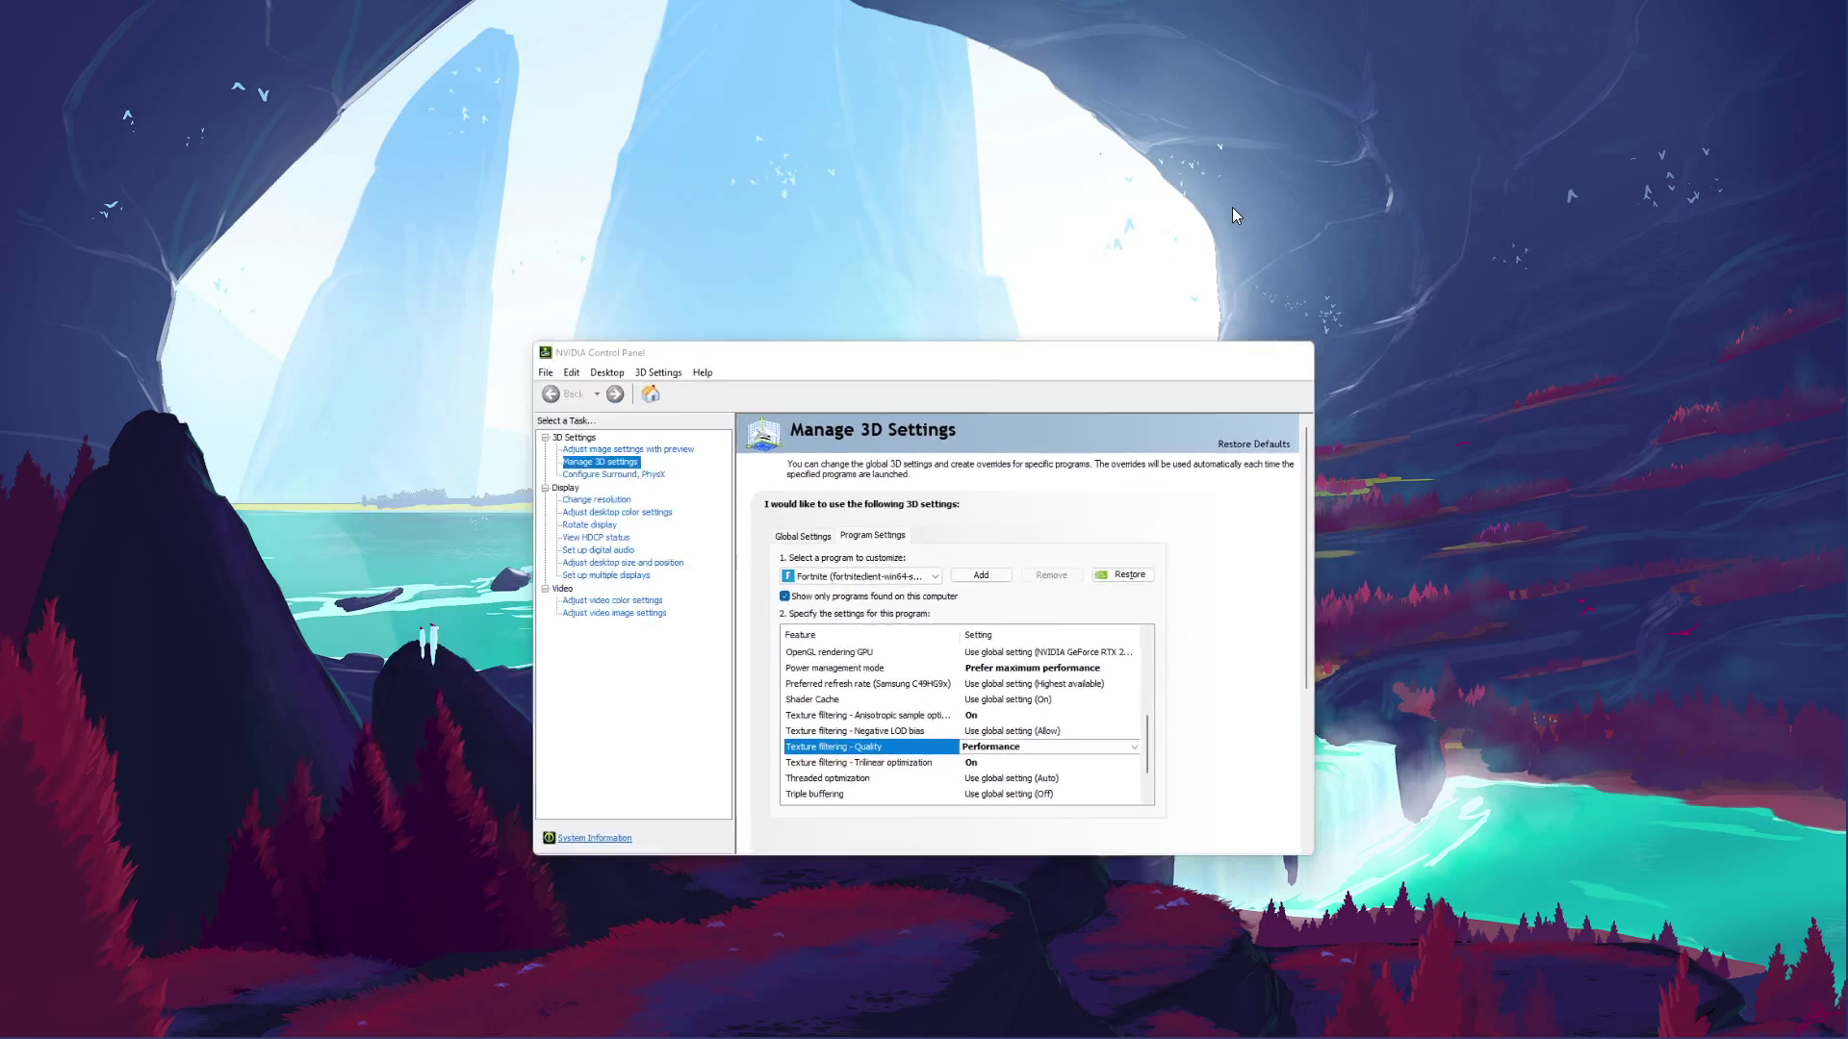
# - Check for driver updates, confirming Game Ready driver 510.10 is latest, then return to the Home library
pyautogui.click(1262, 1028)
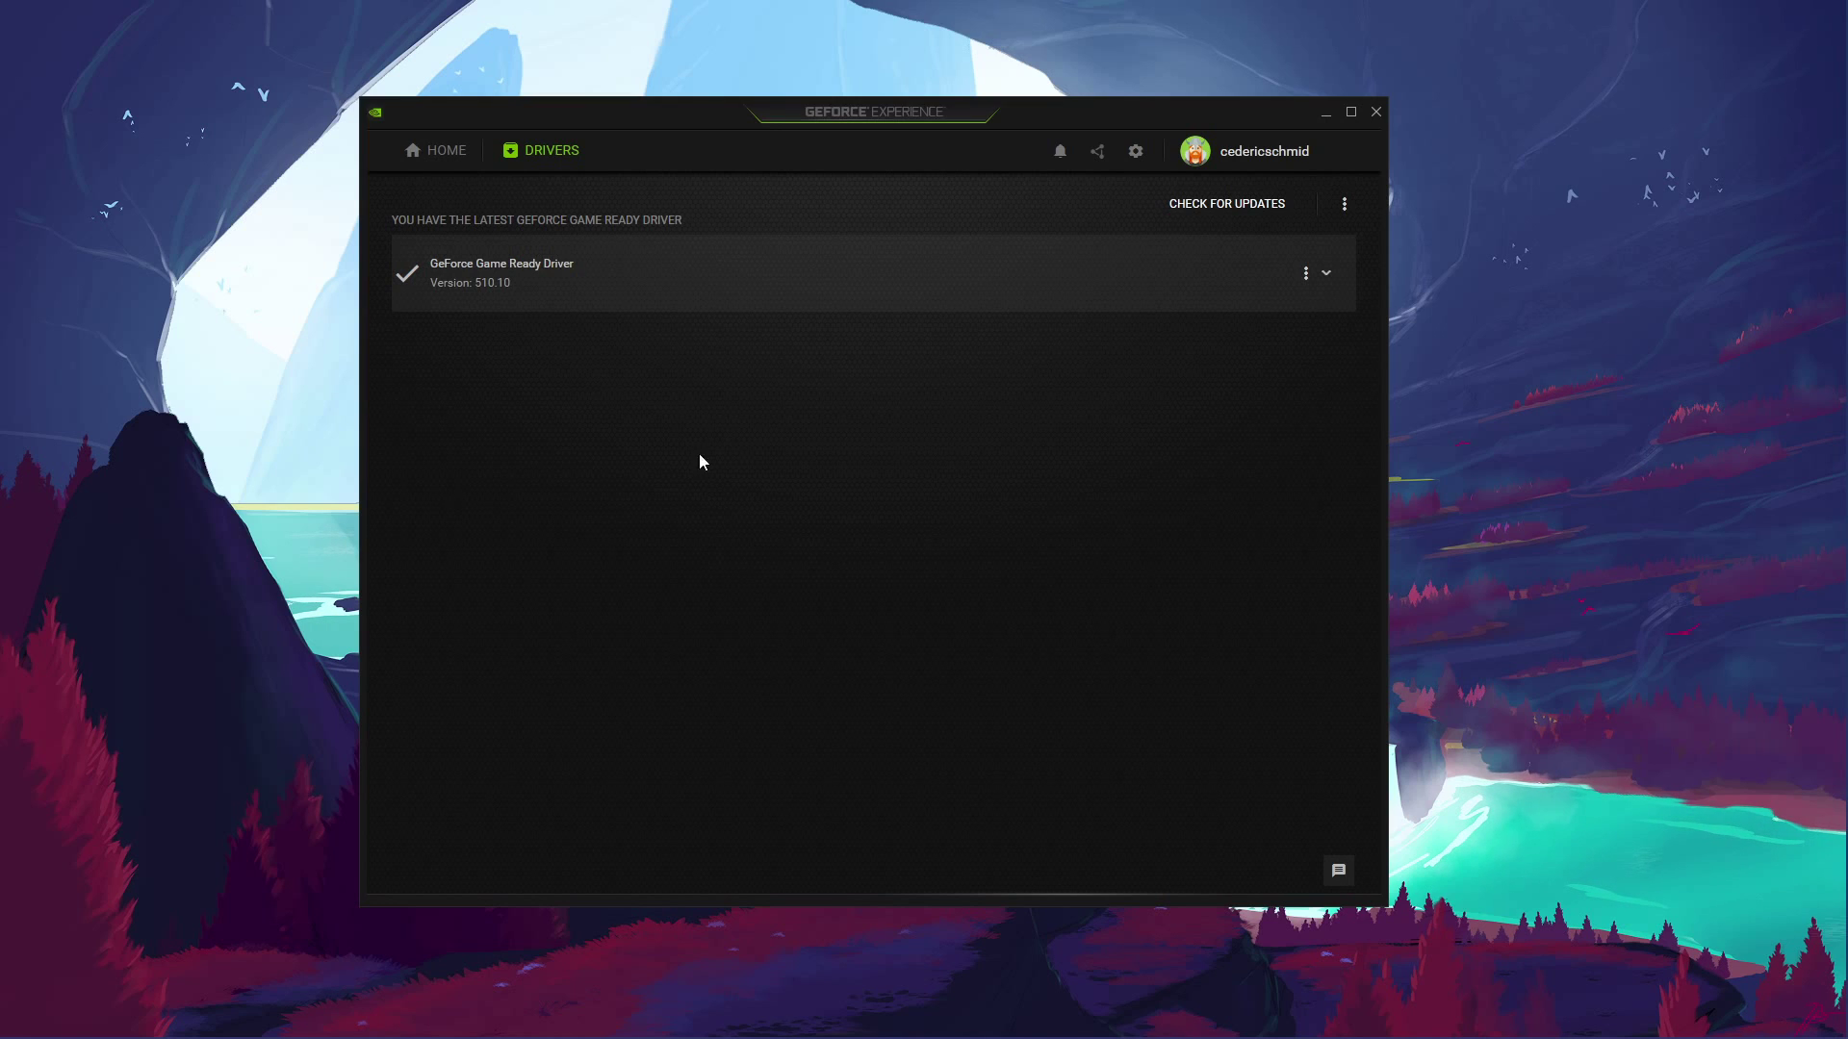
pyautogui.click(1305, 275)
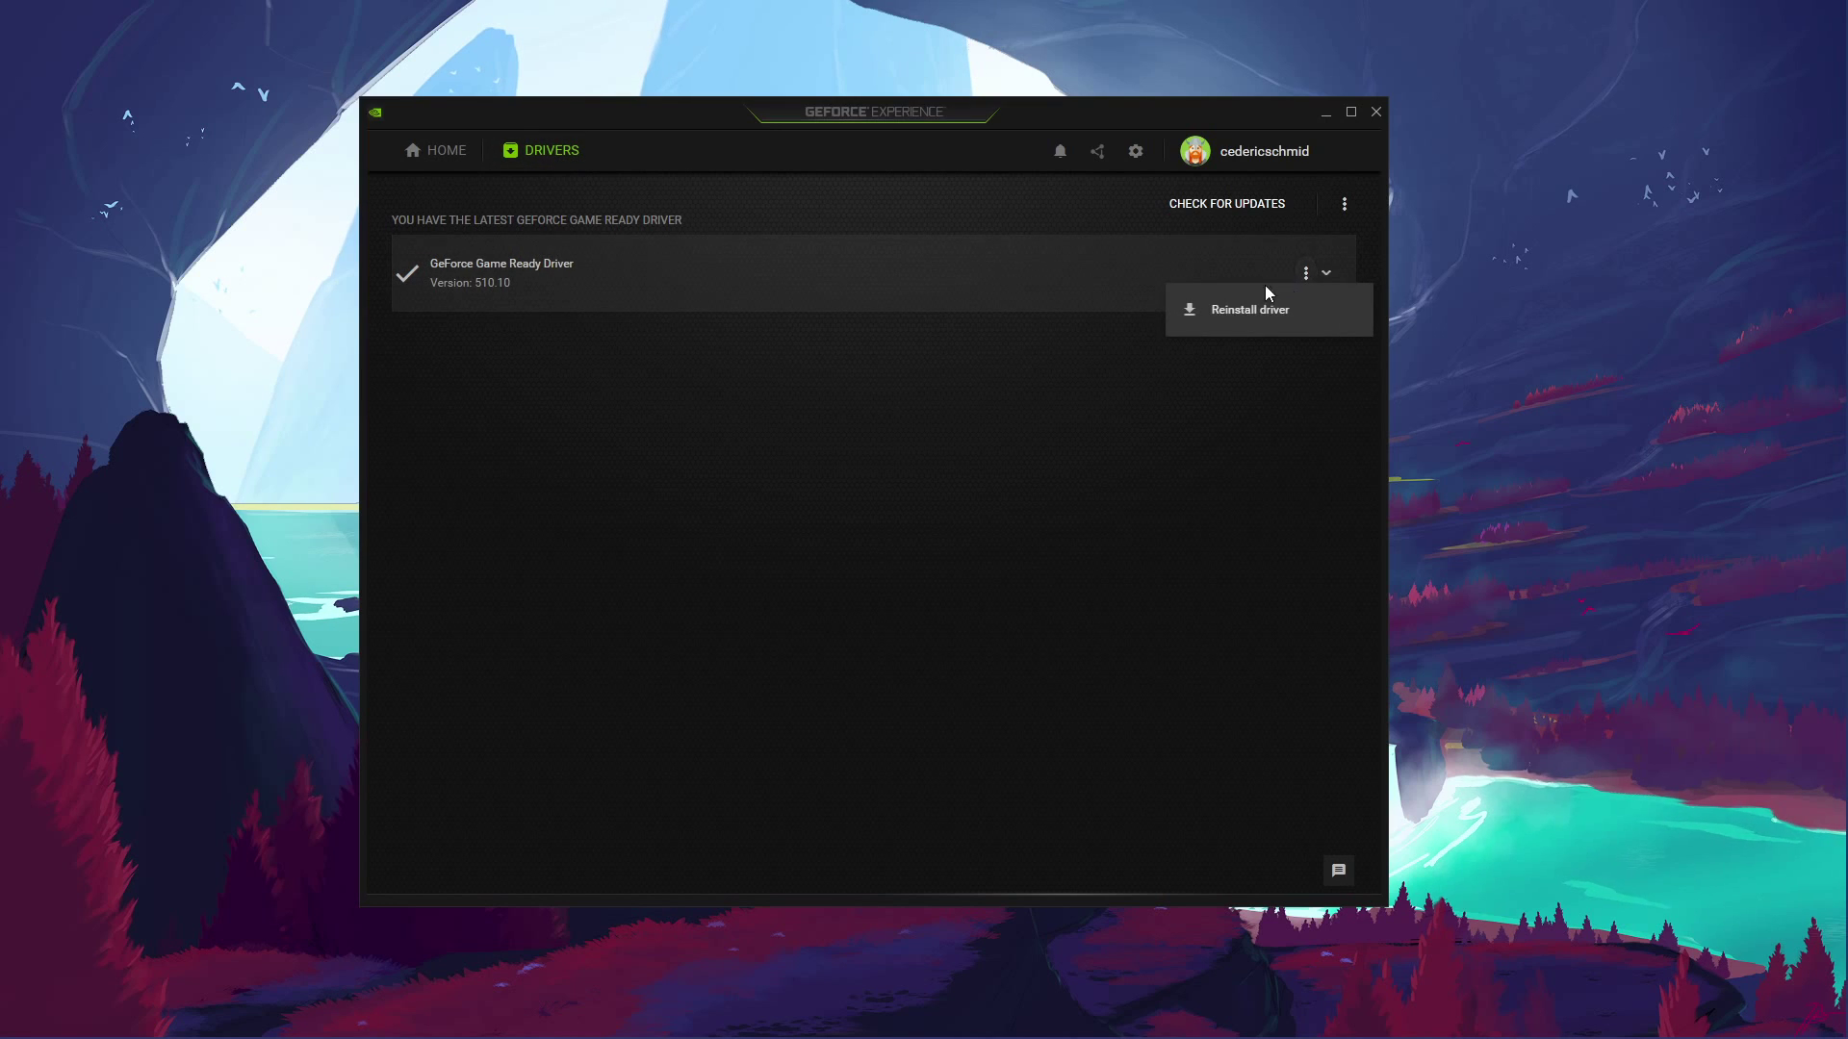
pyautogui.click(1186, 208)
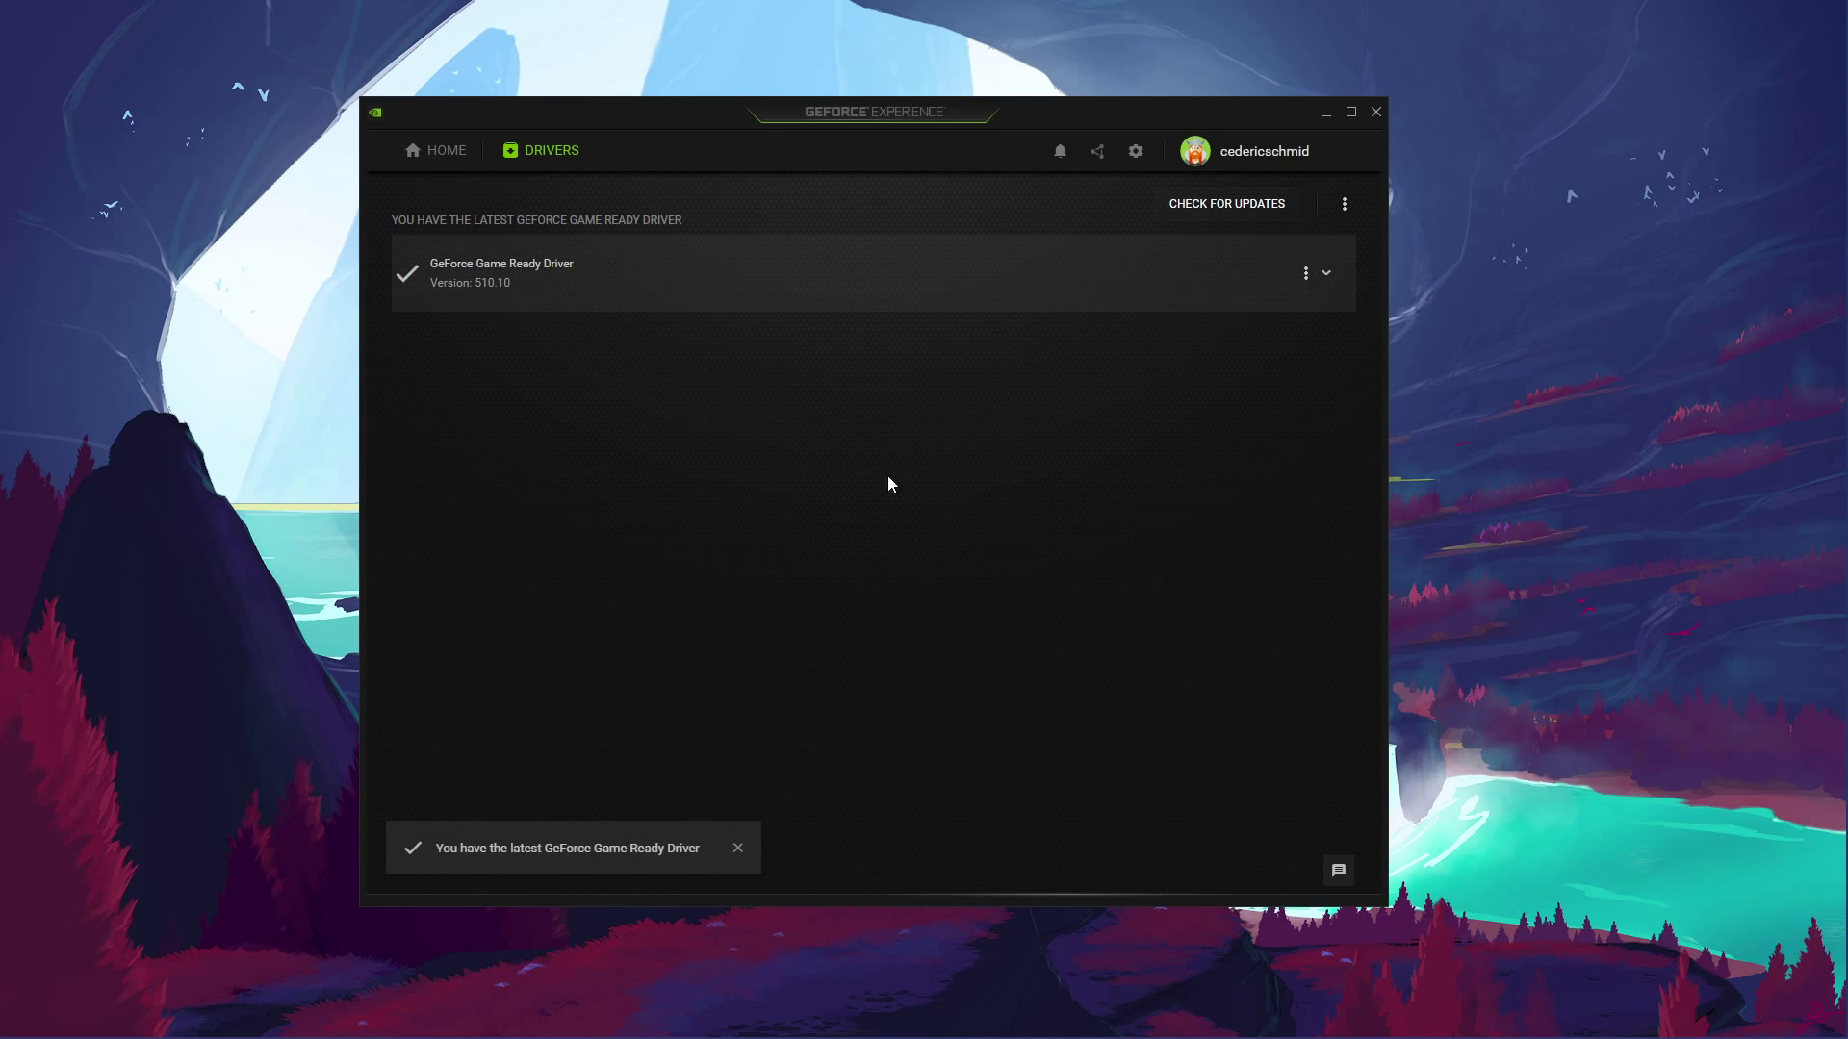
pyautogui.click(738, 853)
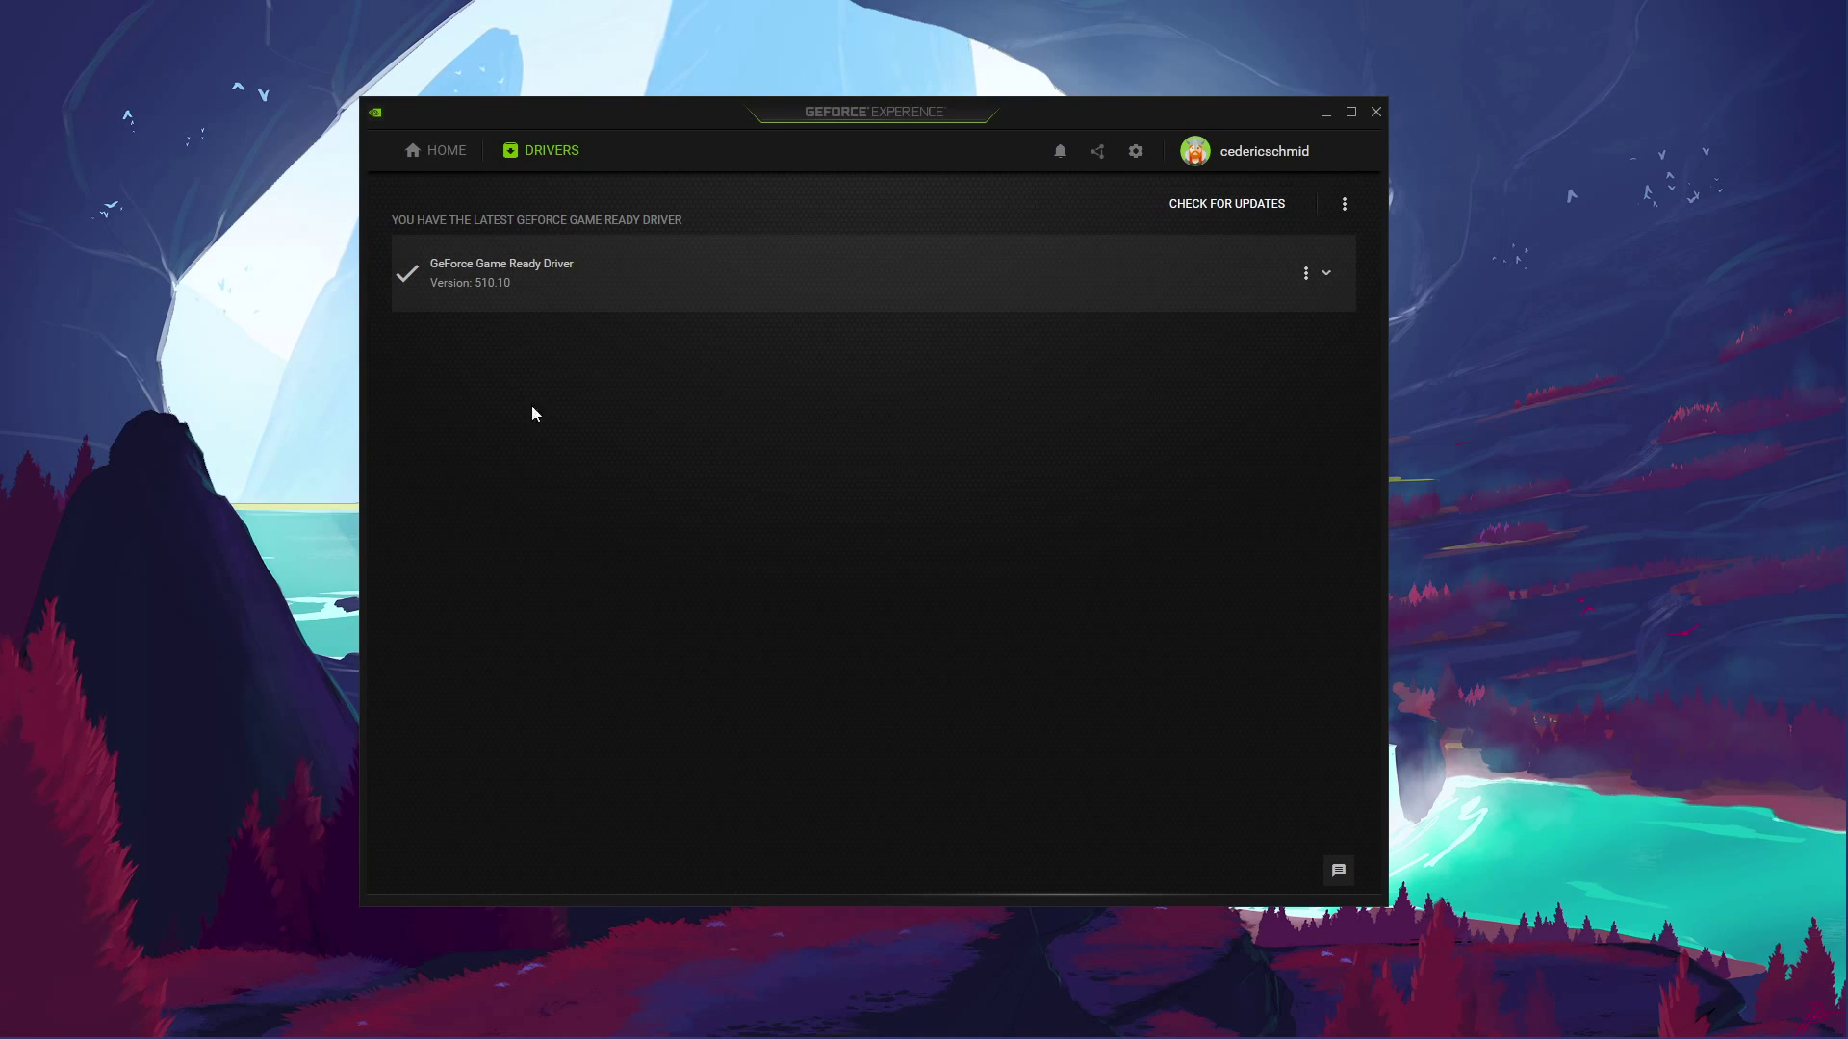
pyautogui.click(421, 158)
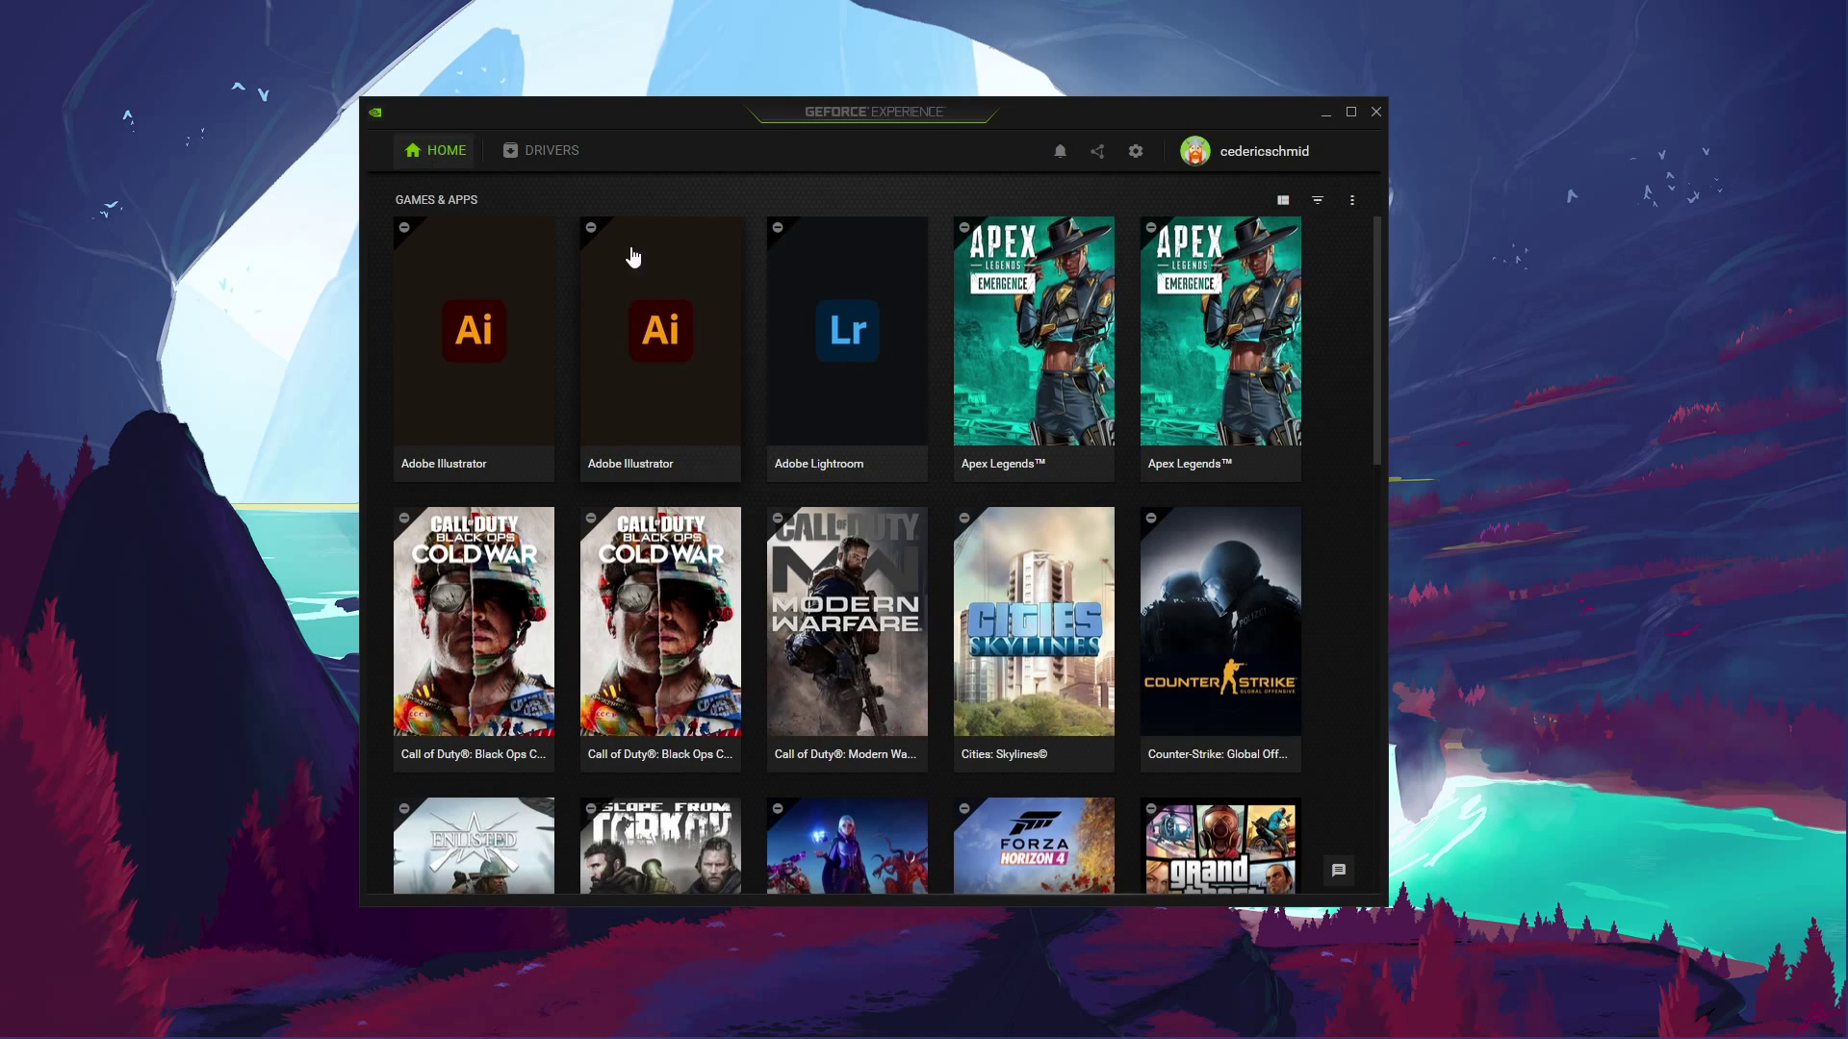
# - Open Fortnite's details page and its custom optimization settings (3840x1080, Full-screen)
pyautogui.scroll(-5, 754, 243)
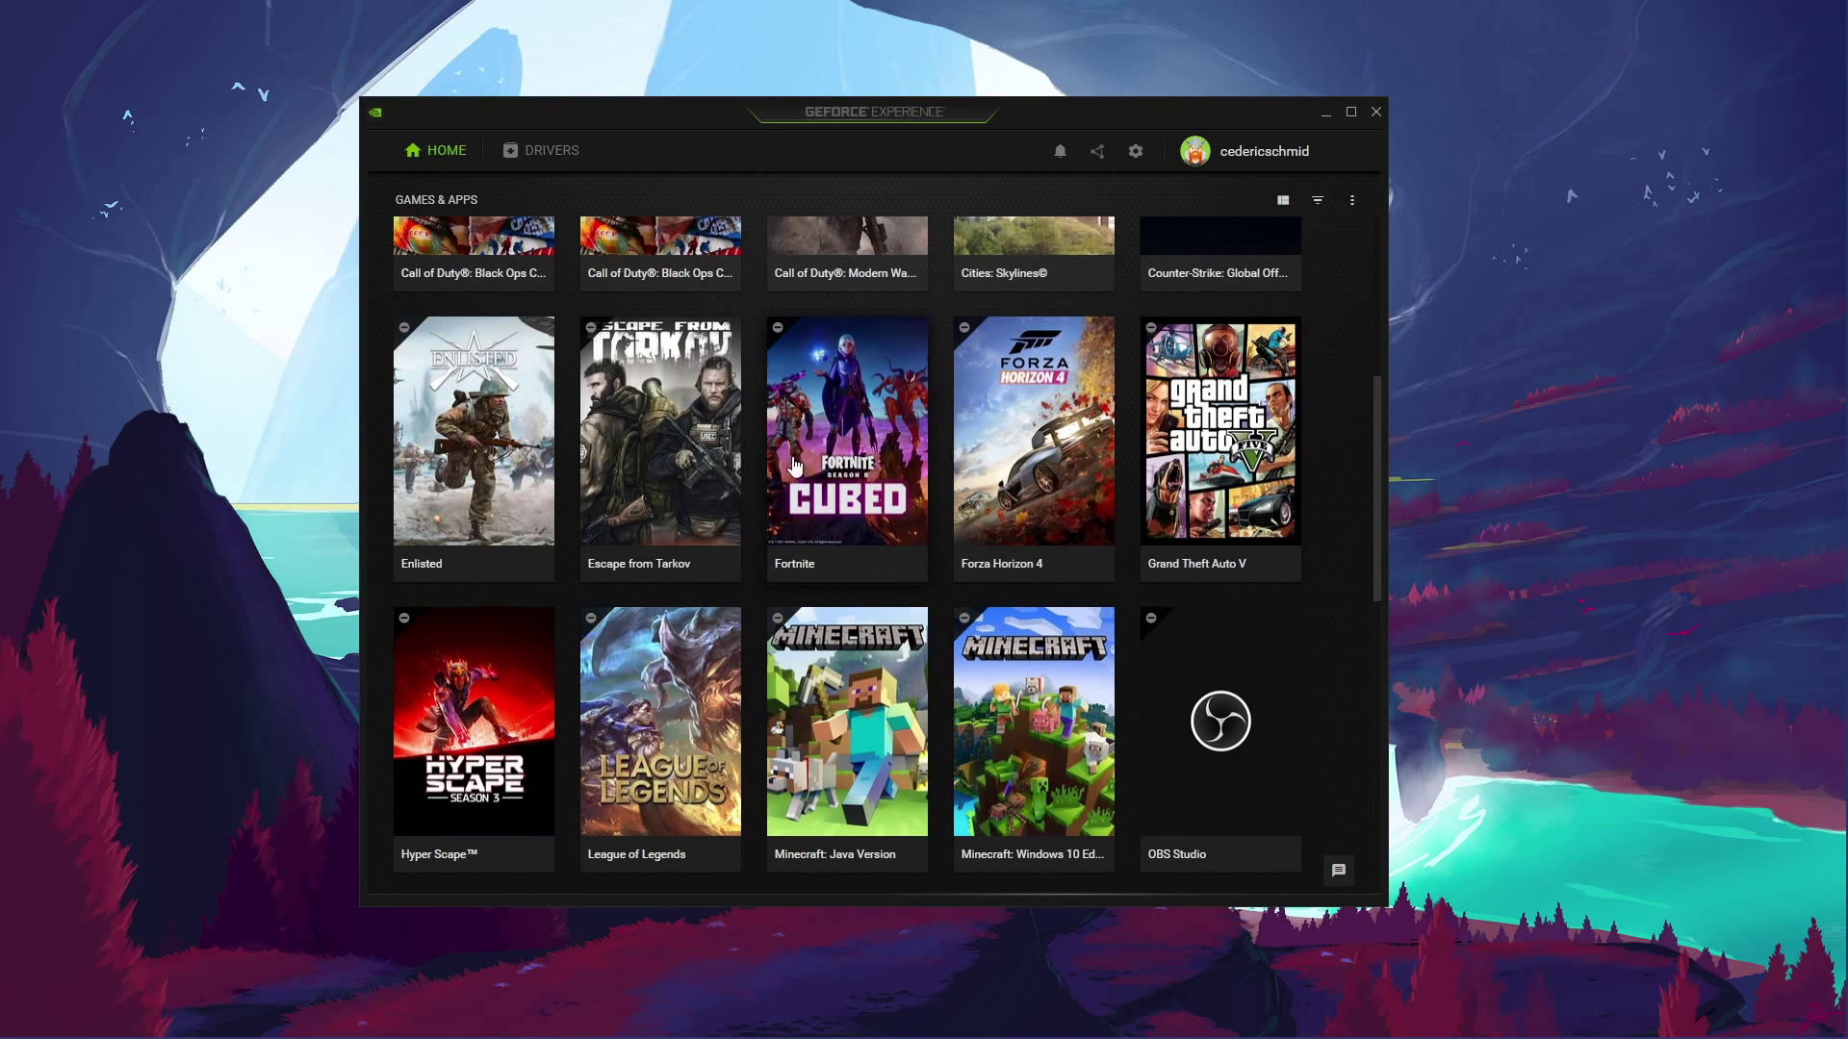
pyautogui.moveTo(849, 470)
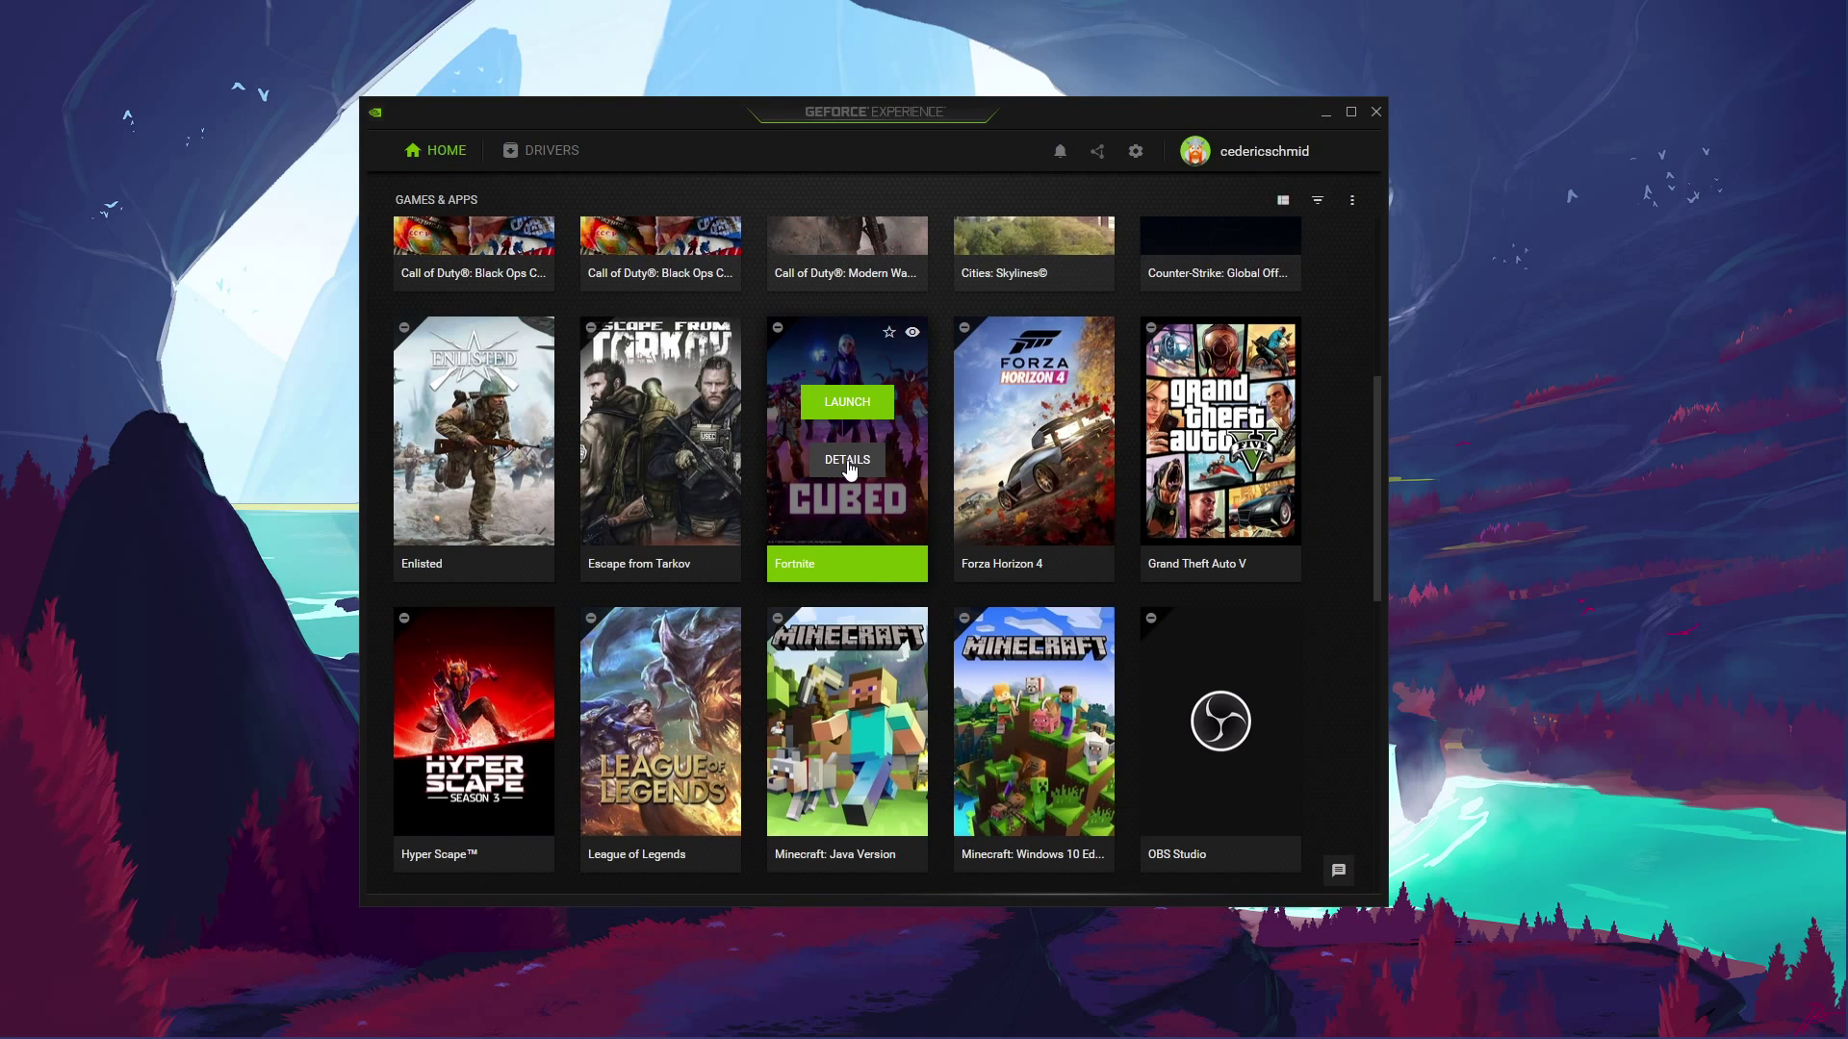
pyautogui.click(848, 462)
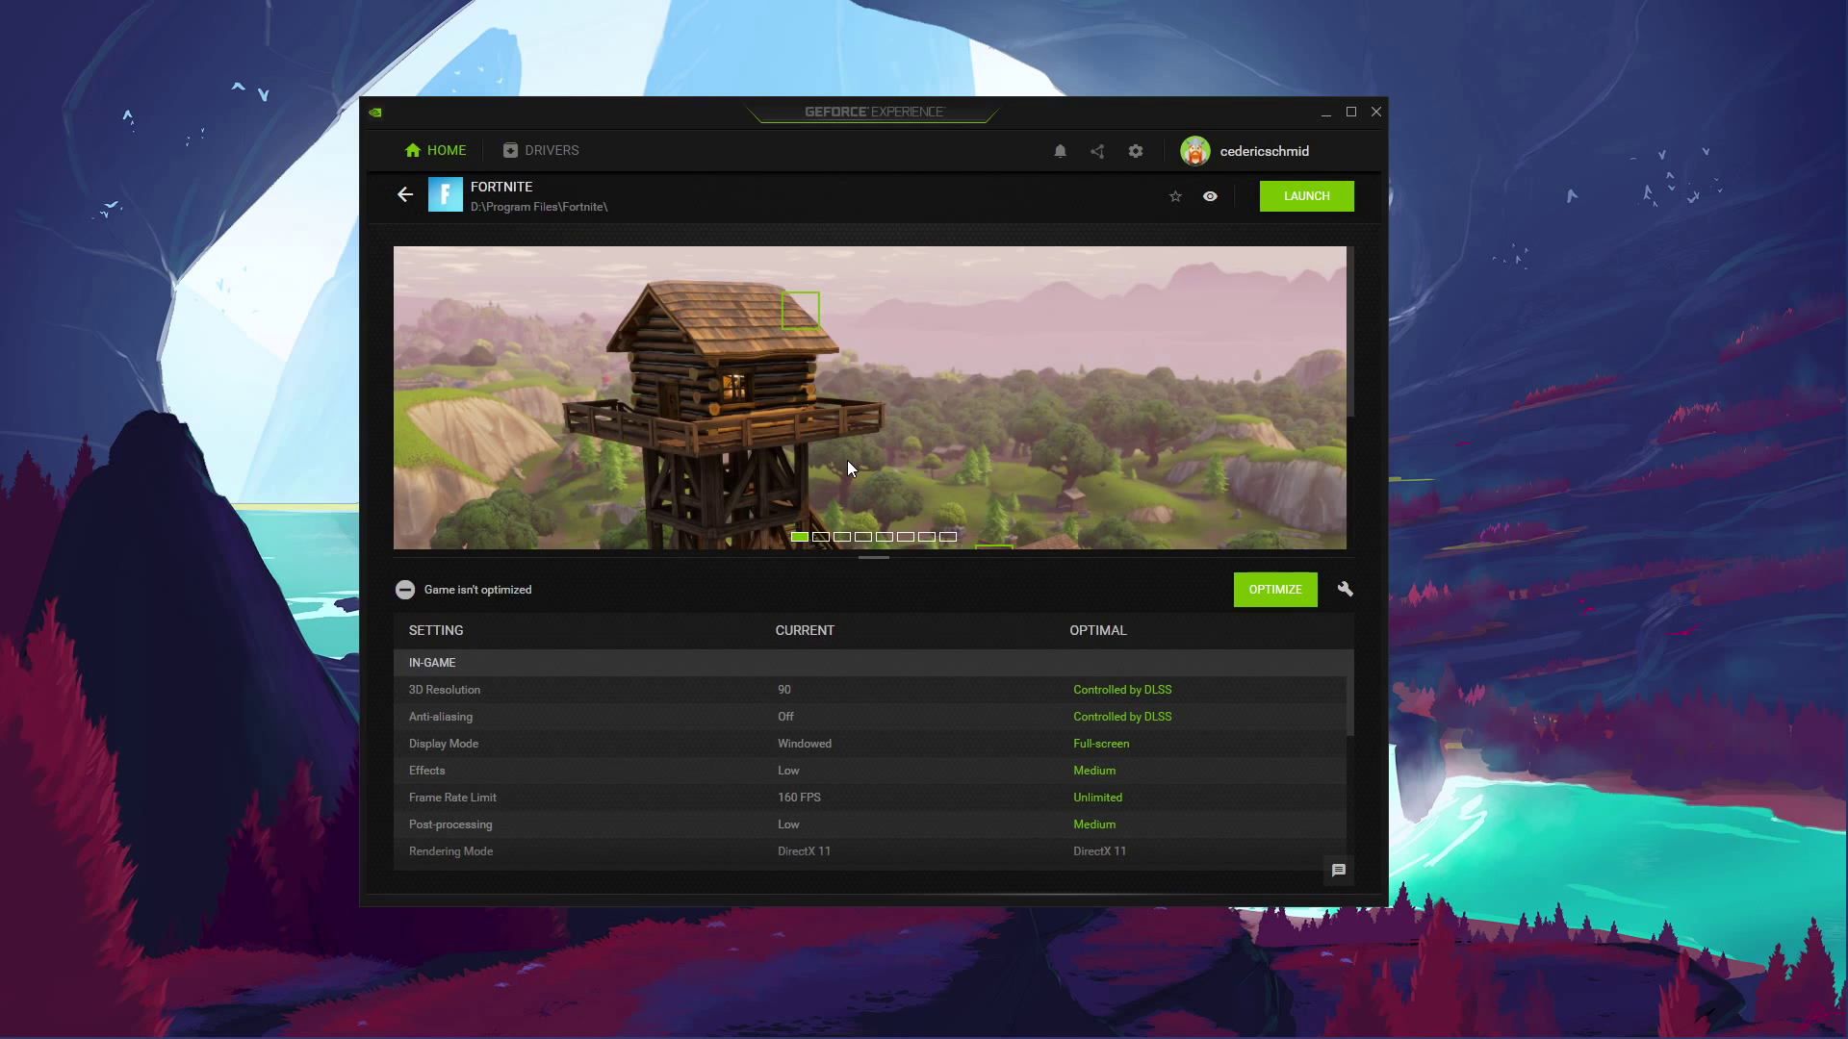
pyautogui.moveTo(1351, 668); pyautogui.dragTo(1195, 679)
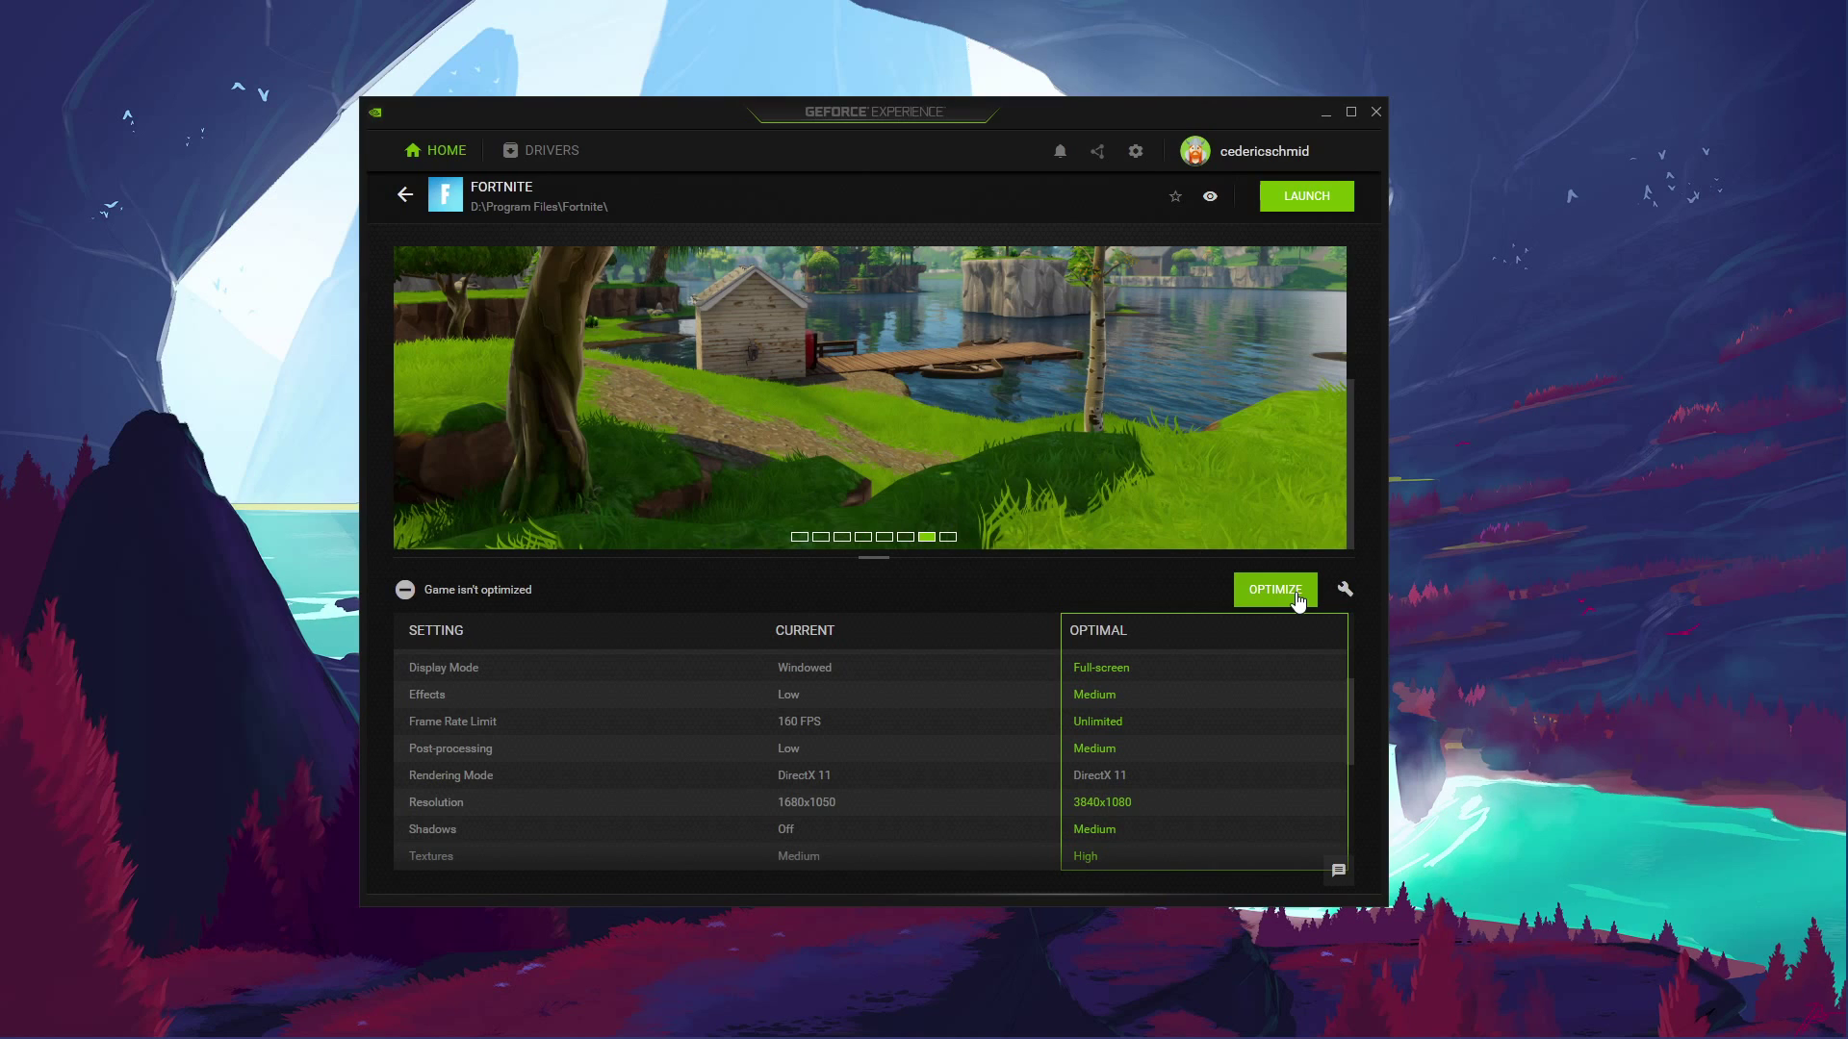
pyautogui.click(1343, 593)
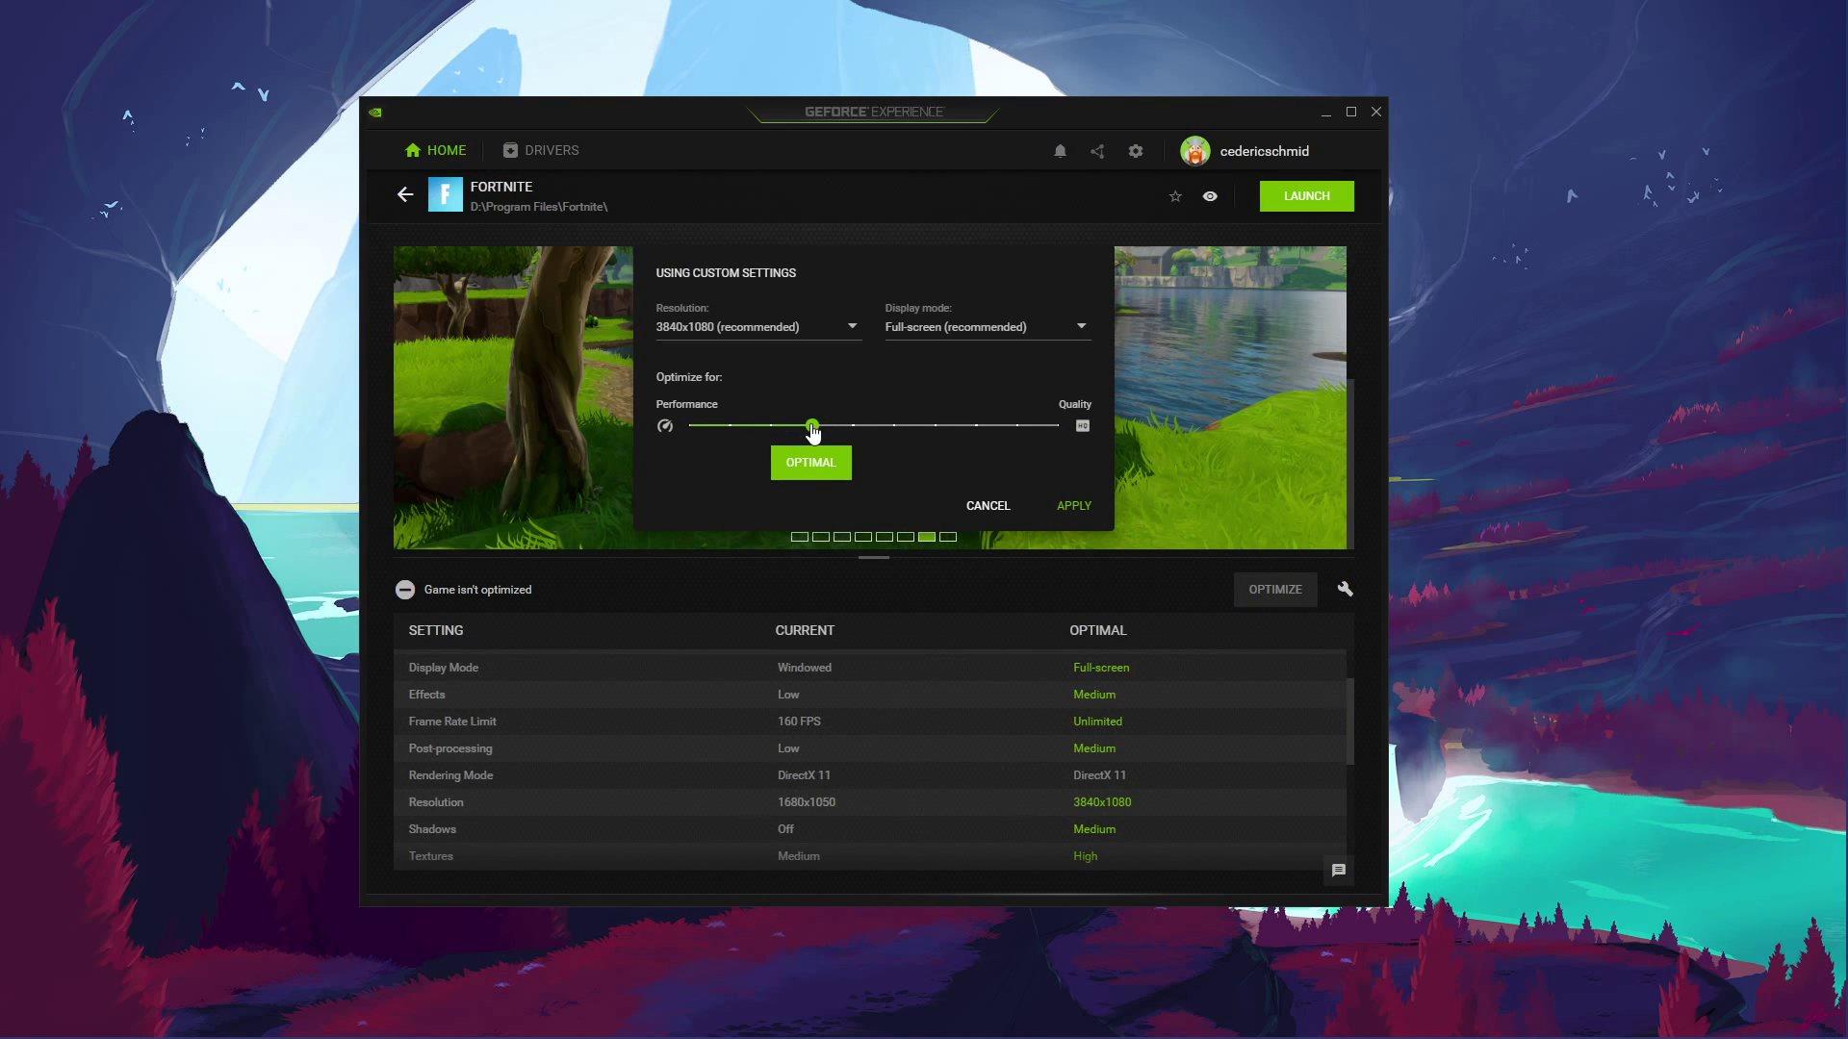
pyautogui.moveTo(813, 433)
pyautogui.mouseDown()
pyautogui.moveTo(682, 436)
pyautogui.moveTo(855, 431)
pyautogui.moveTo(813, 433)
pyautogui.mouseUp()
pyautogui.click(853, 329)
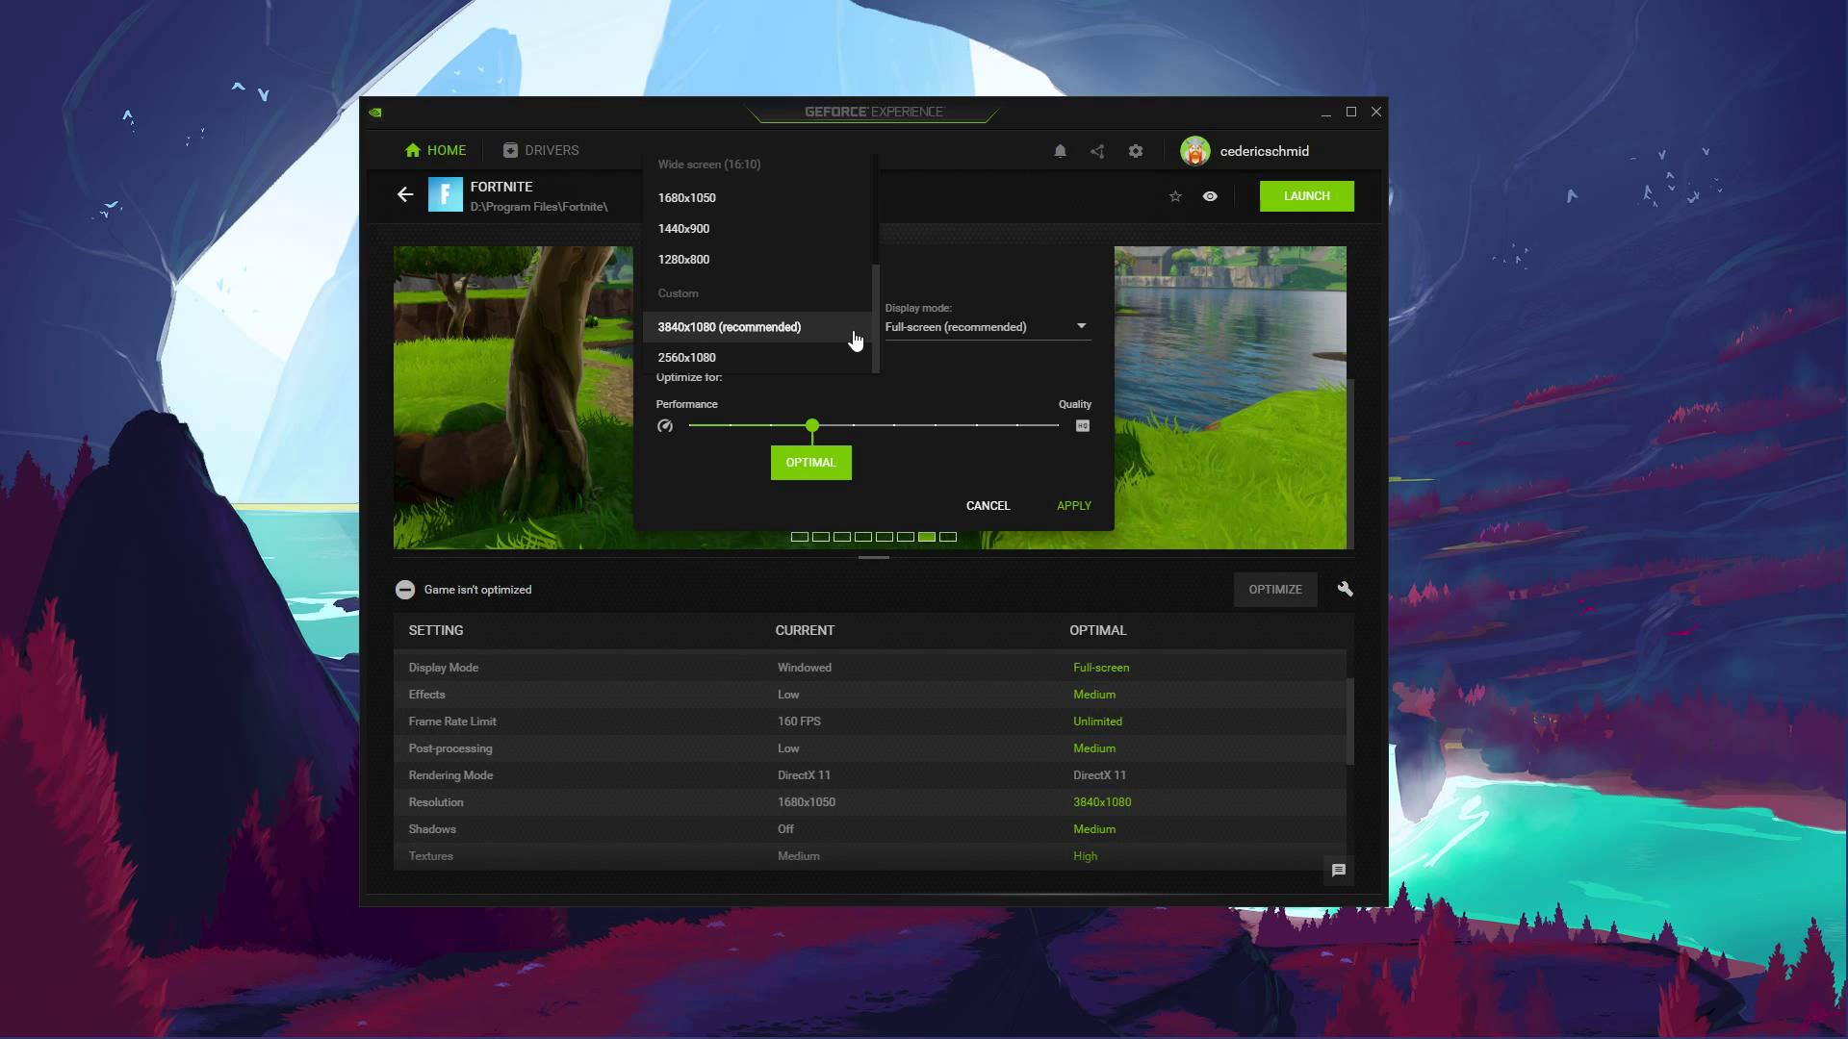
pyautogui.click(1084, 325)
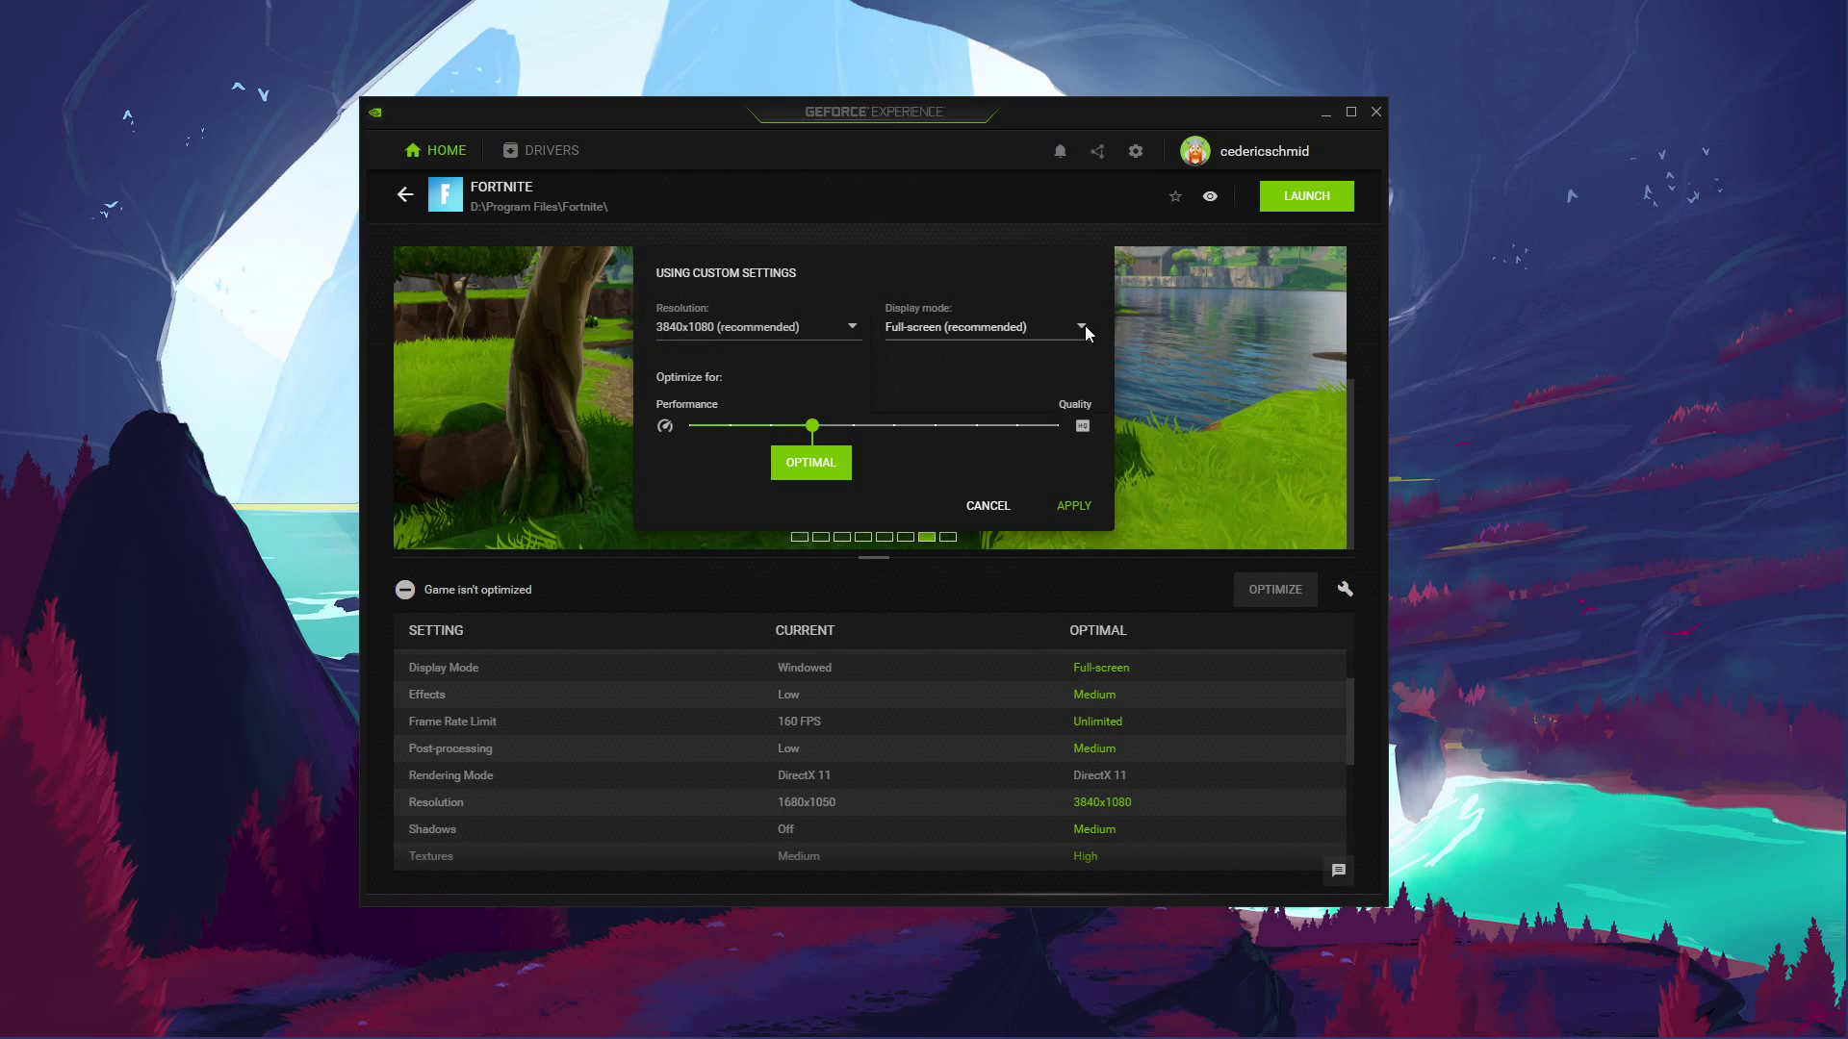
pyautogui.click(999, 506)
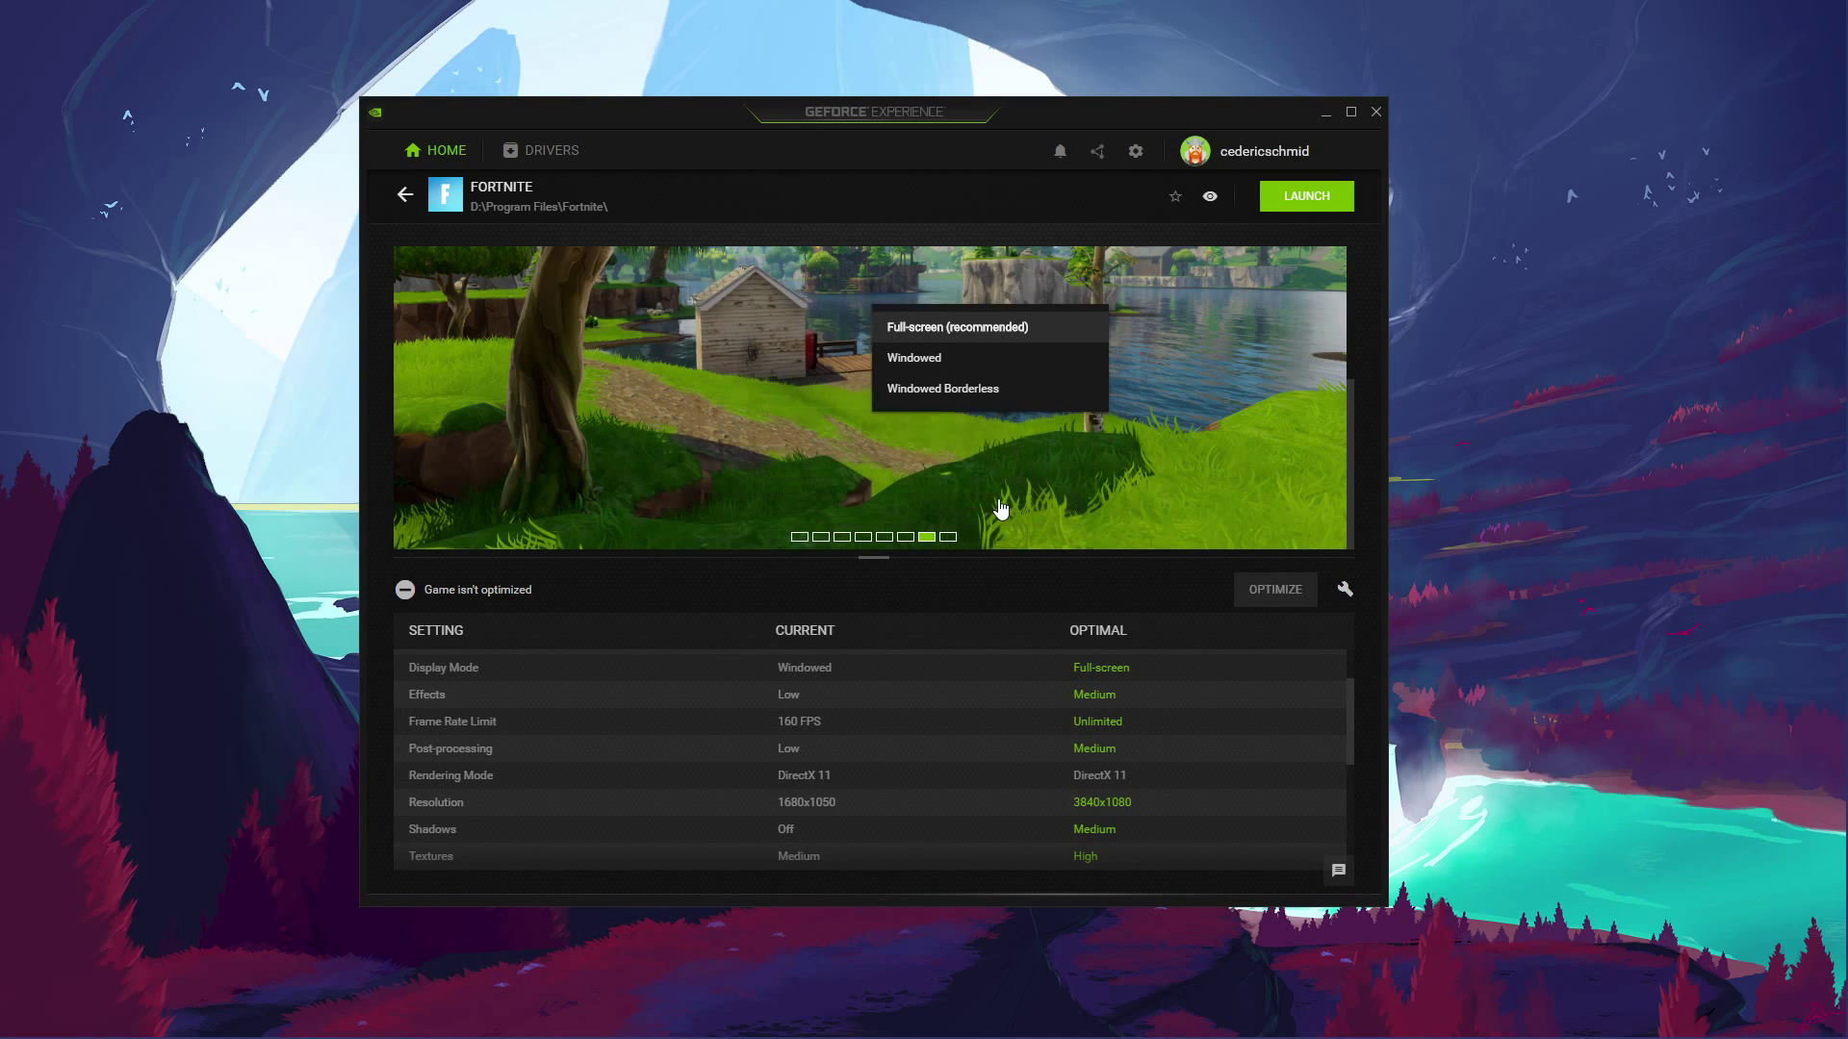
# - Open GeForce Experience's General settings and confirm the In-Game Overlay toggle is off
pyautogui.click(1136, 163)
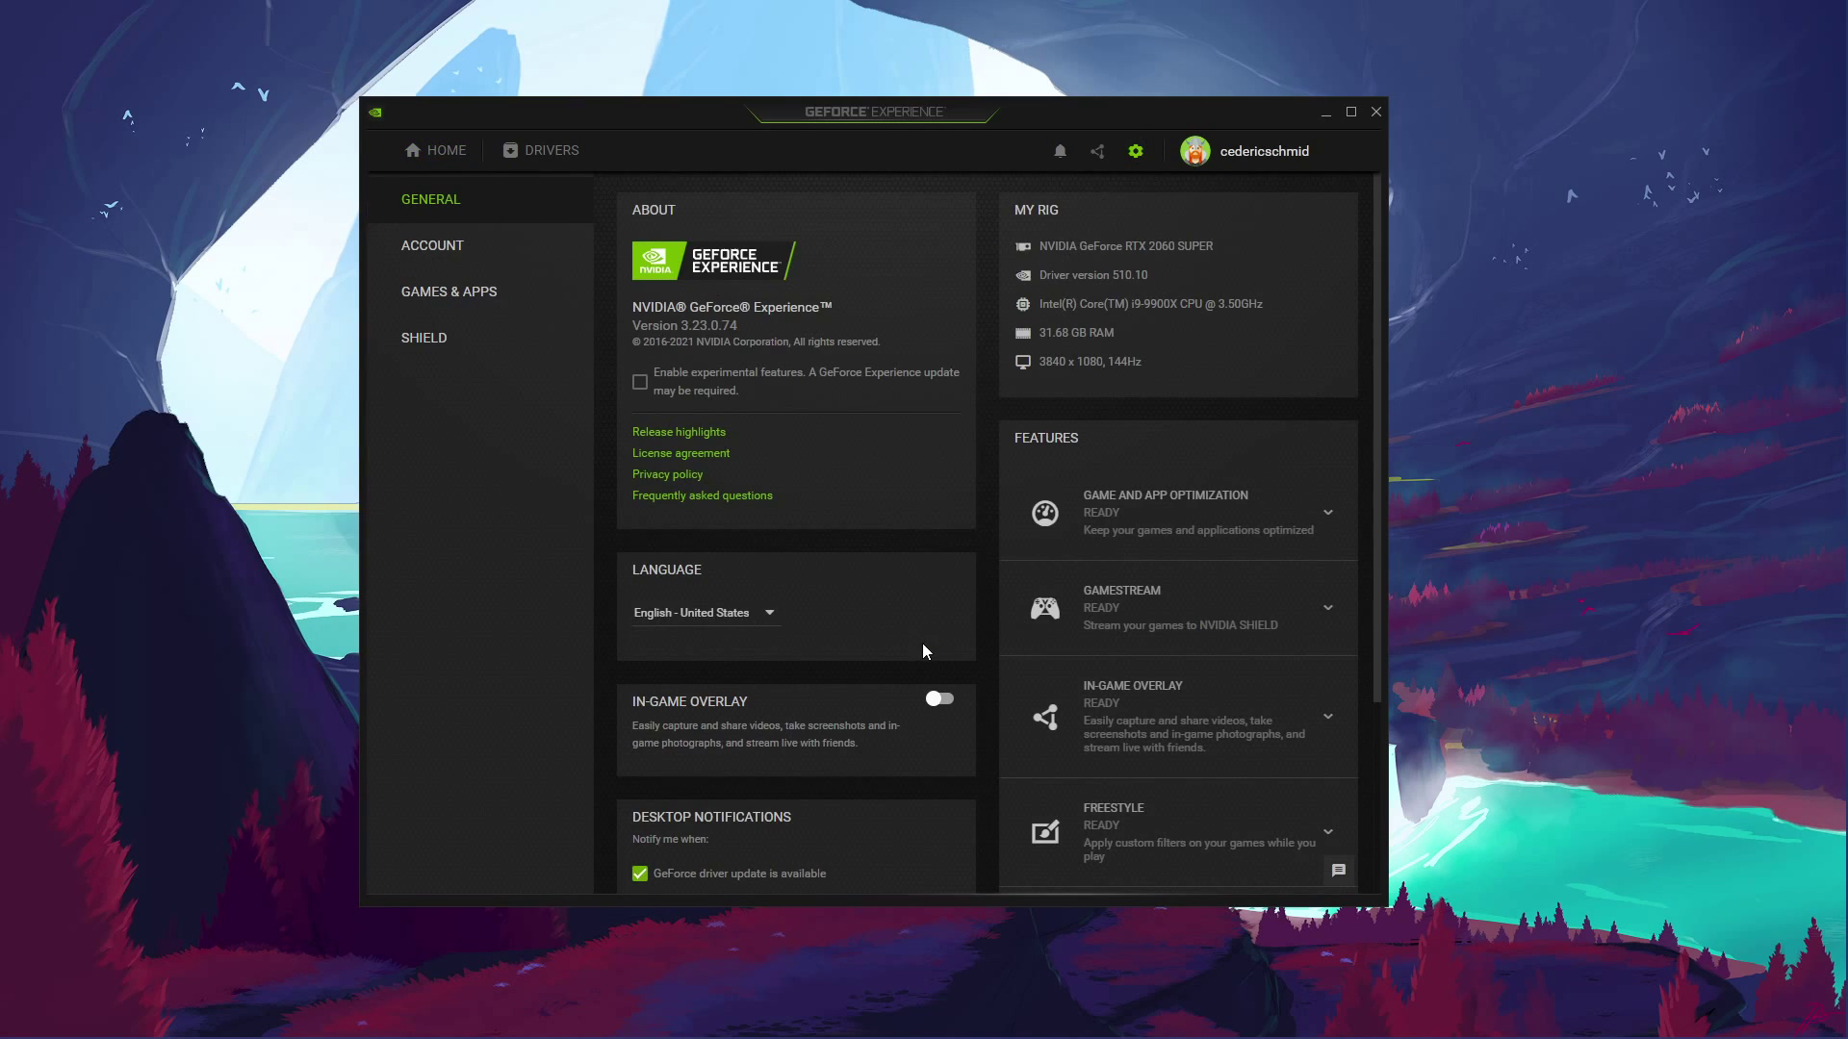
pyautogui.scroll(-3, 922, 643)
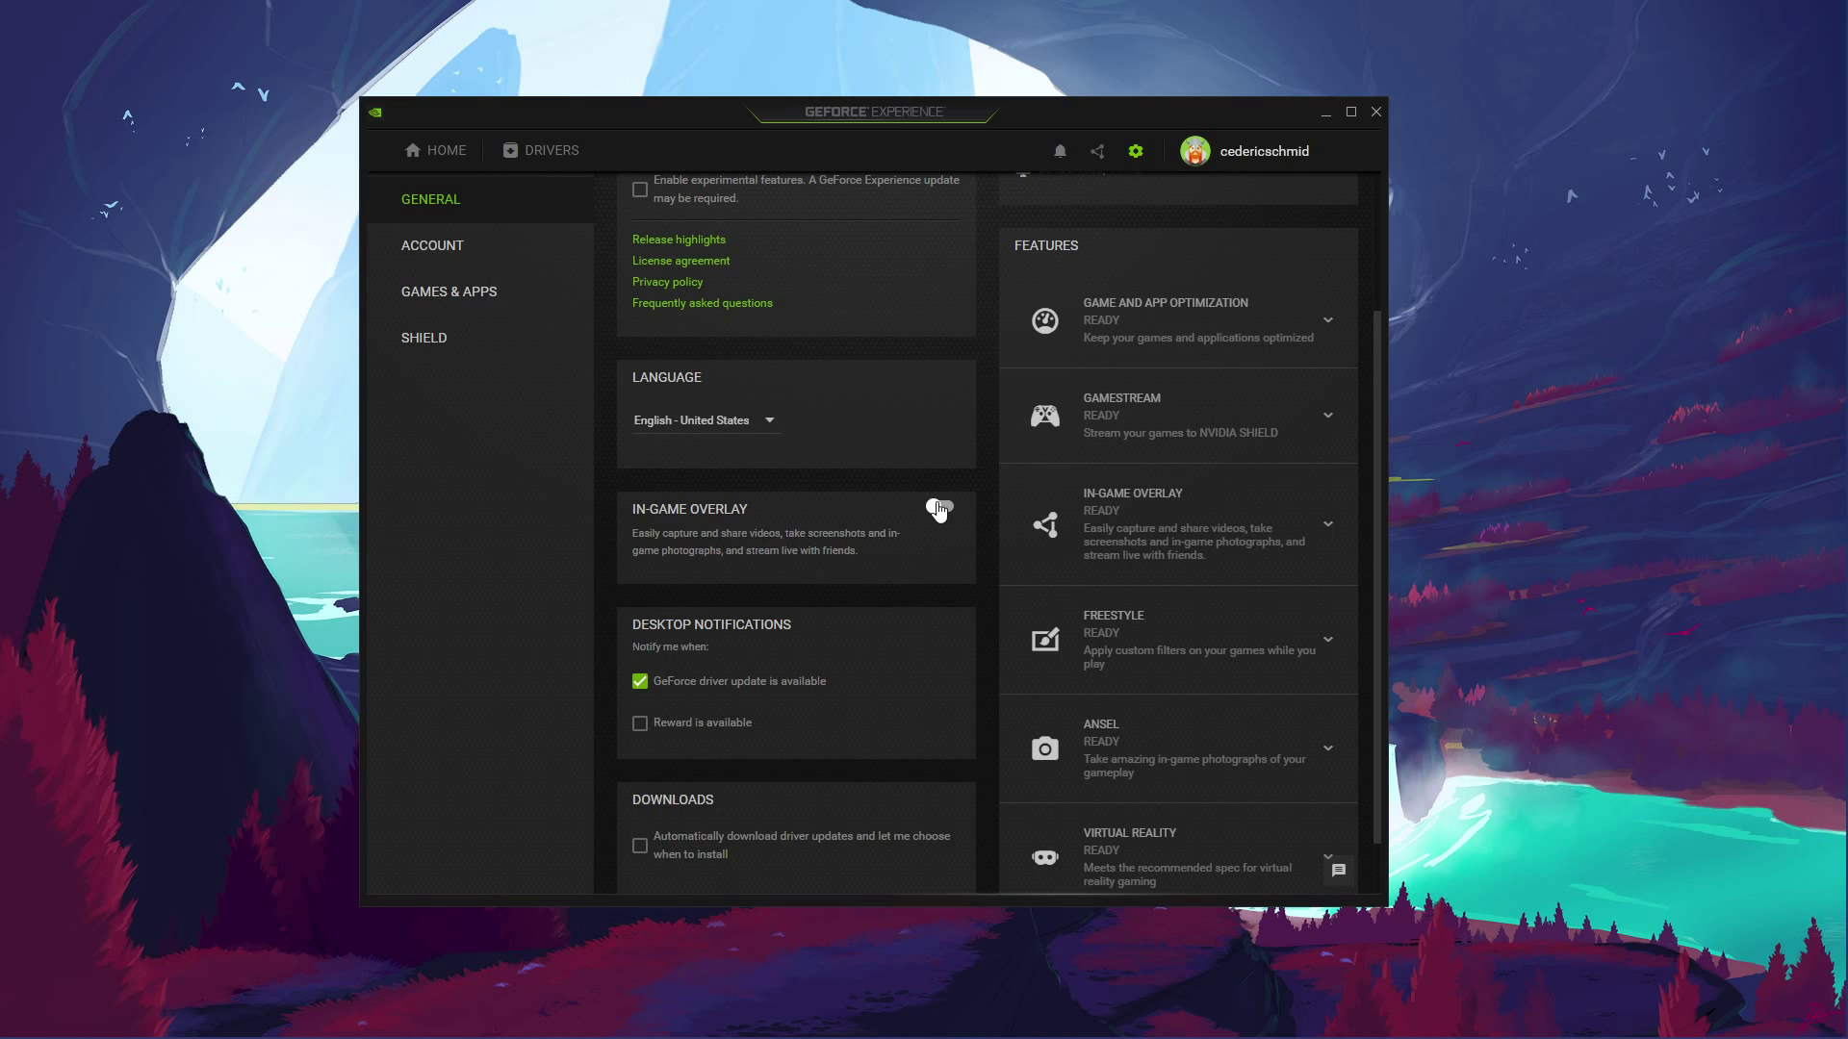
pyautogui.scroll(-1, 938, 510)
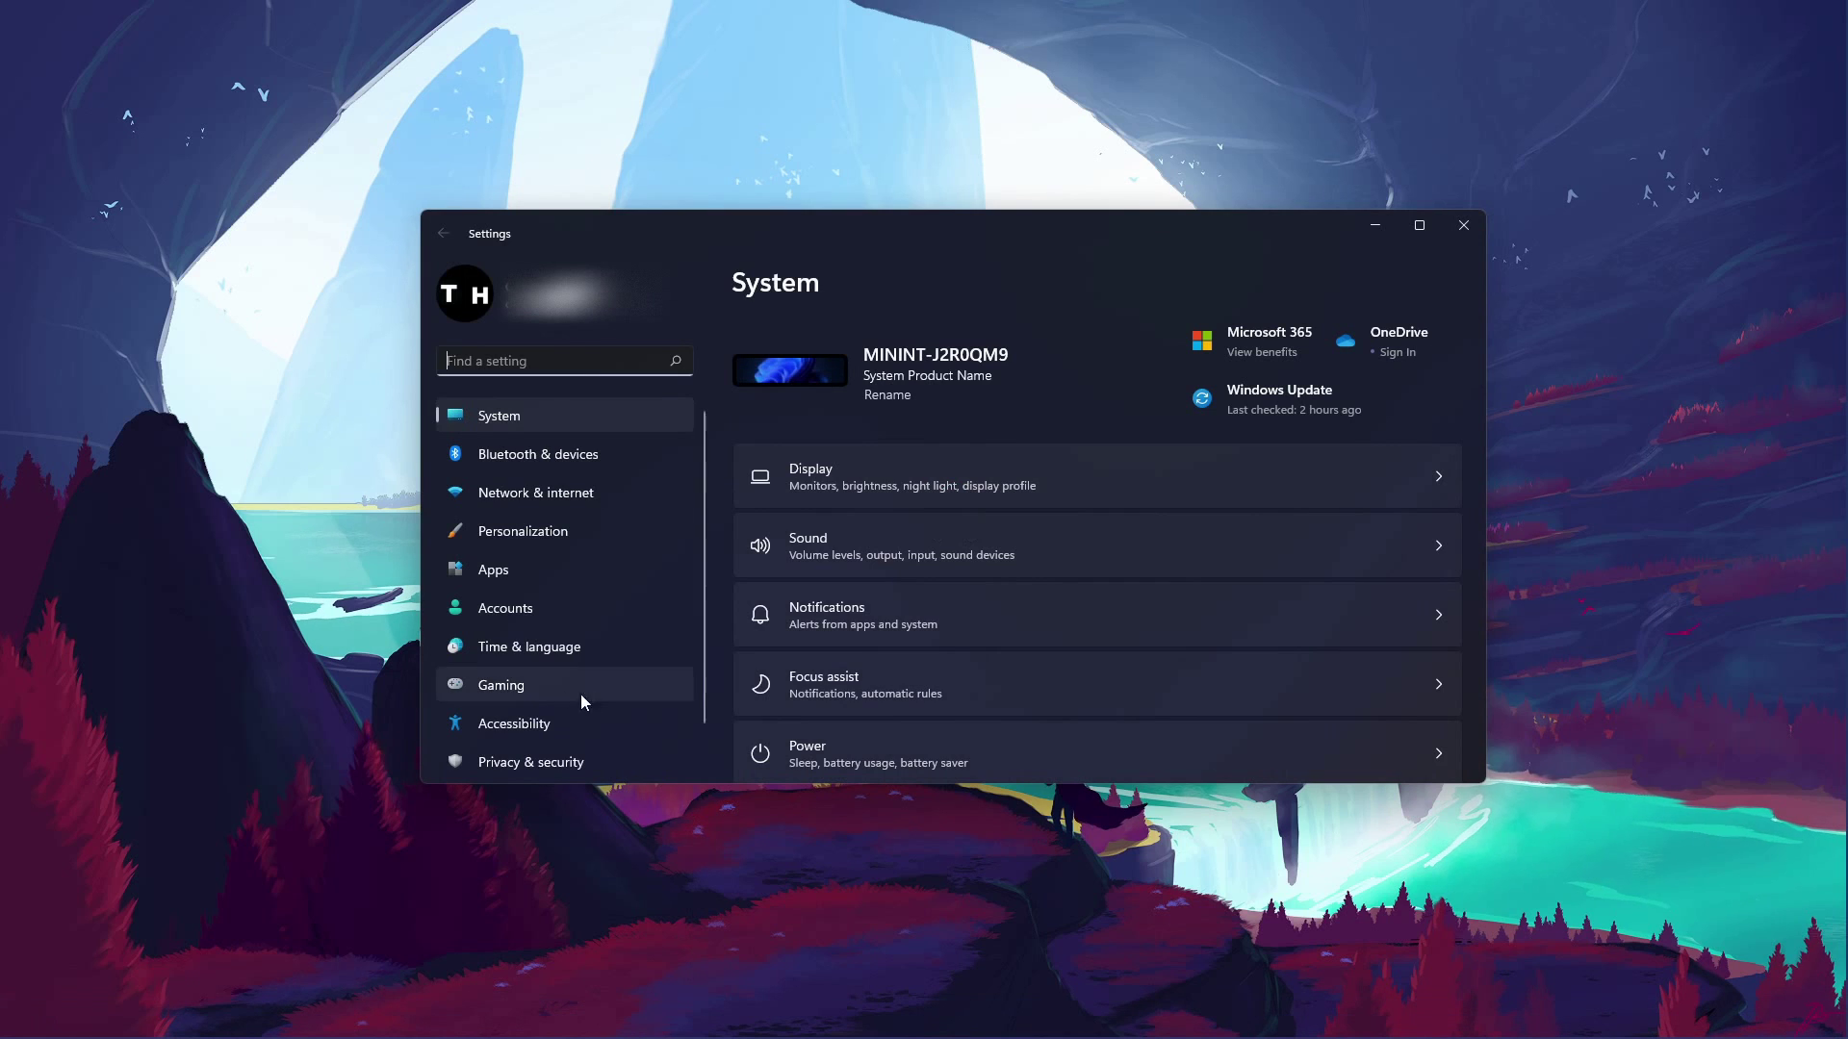
# - Go to Gaming > Game Mode and leave the Game Mode toggle Off
pyautogui.click(490, 680)
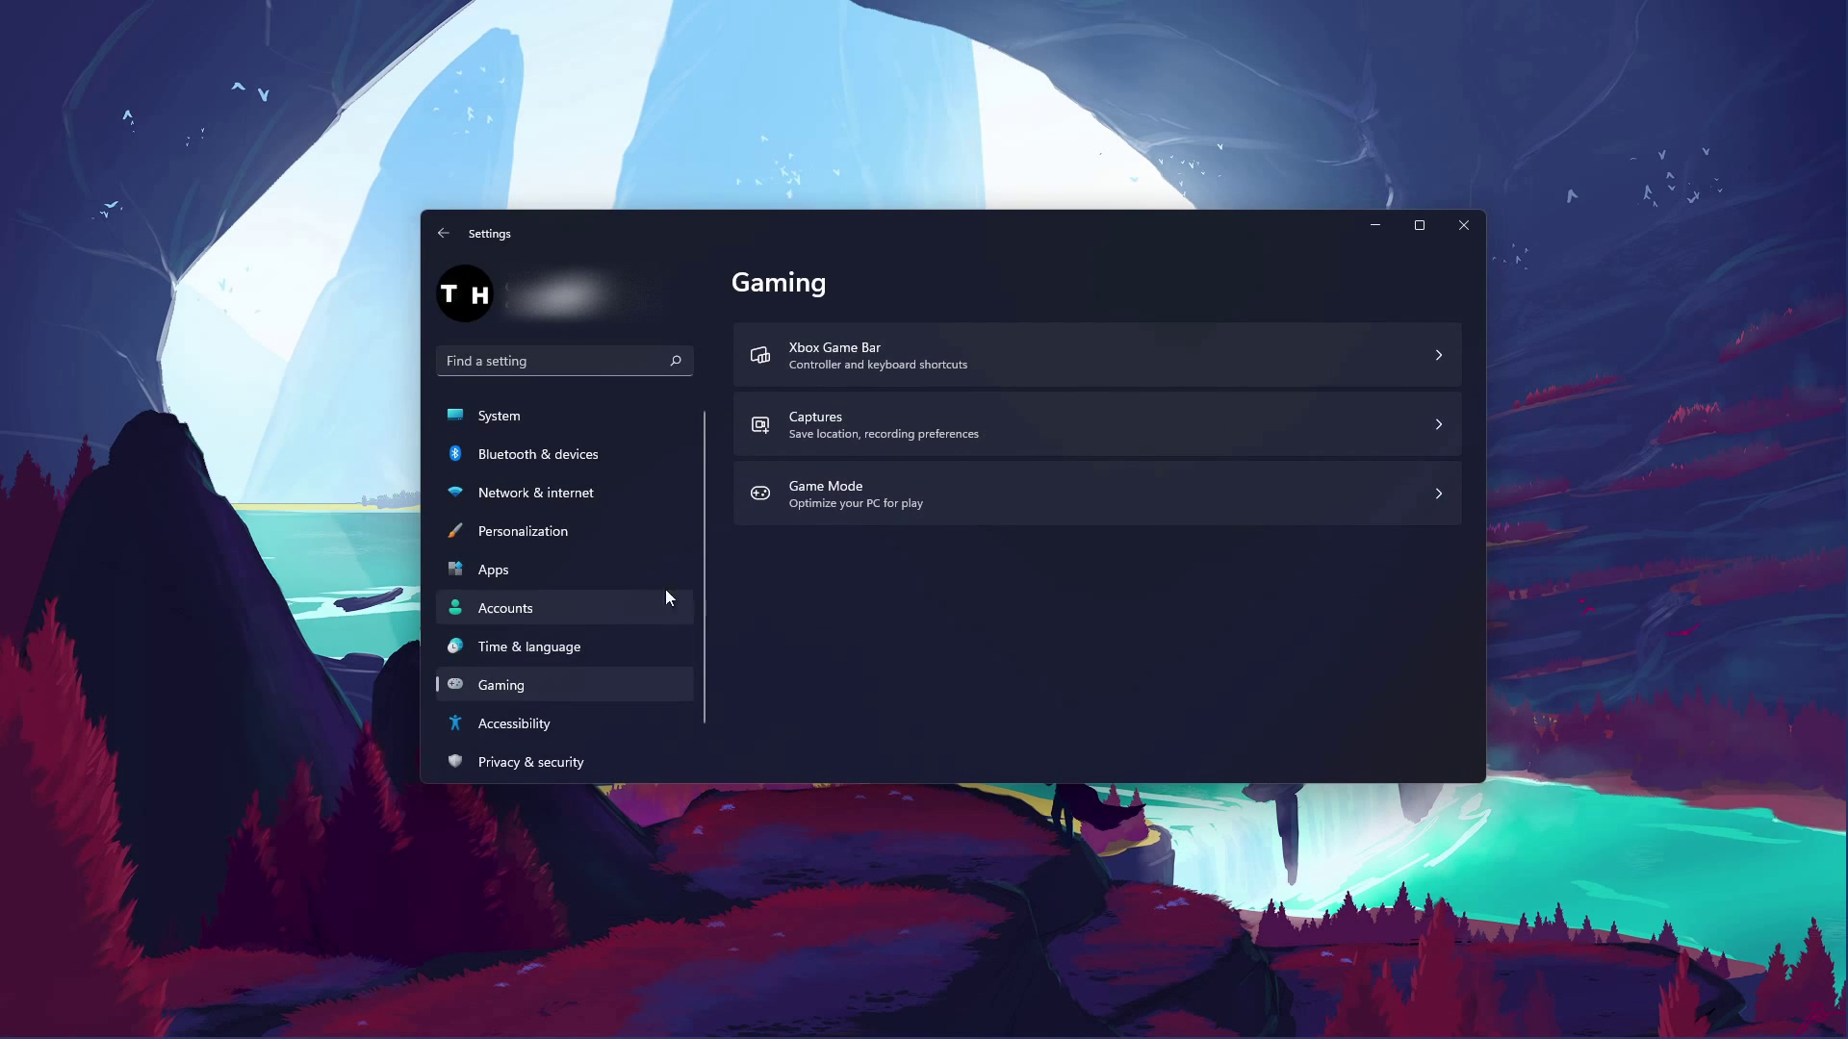
pyautogui.click(965, 500)
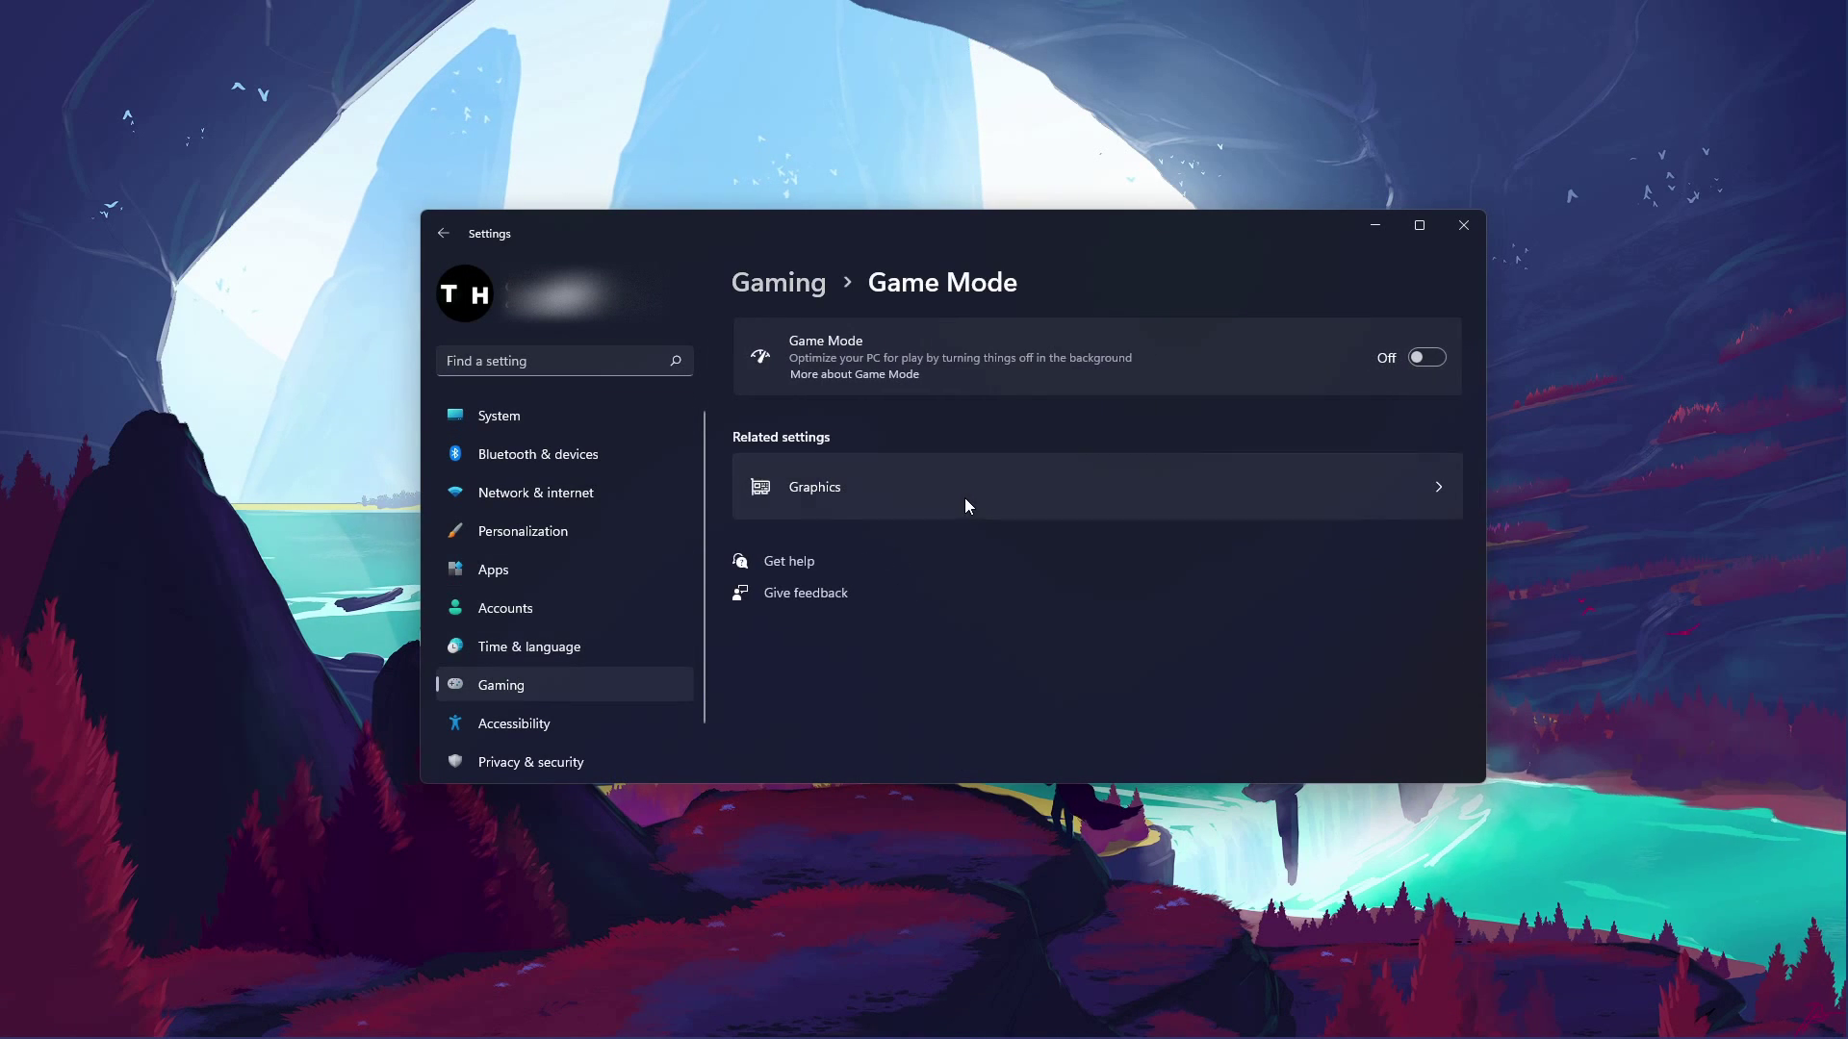
pyautogui.click(1426, 358)
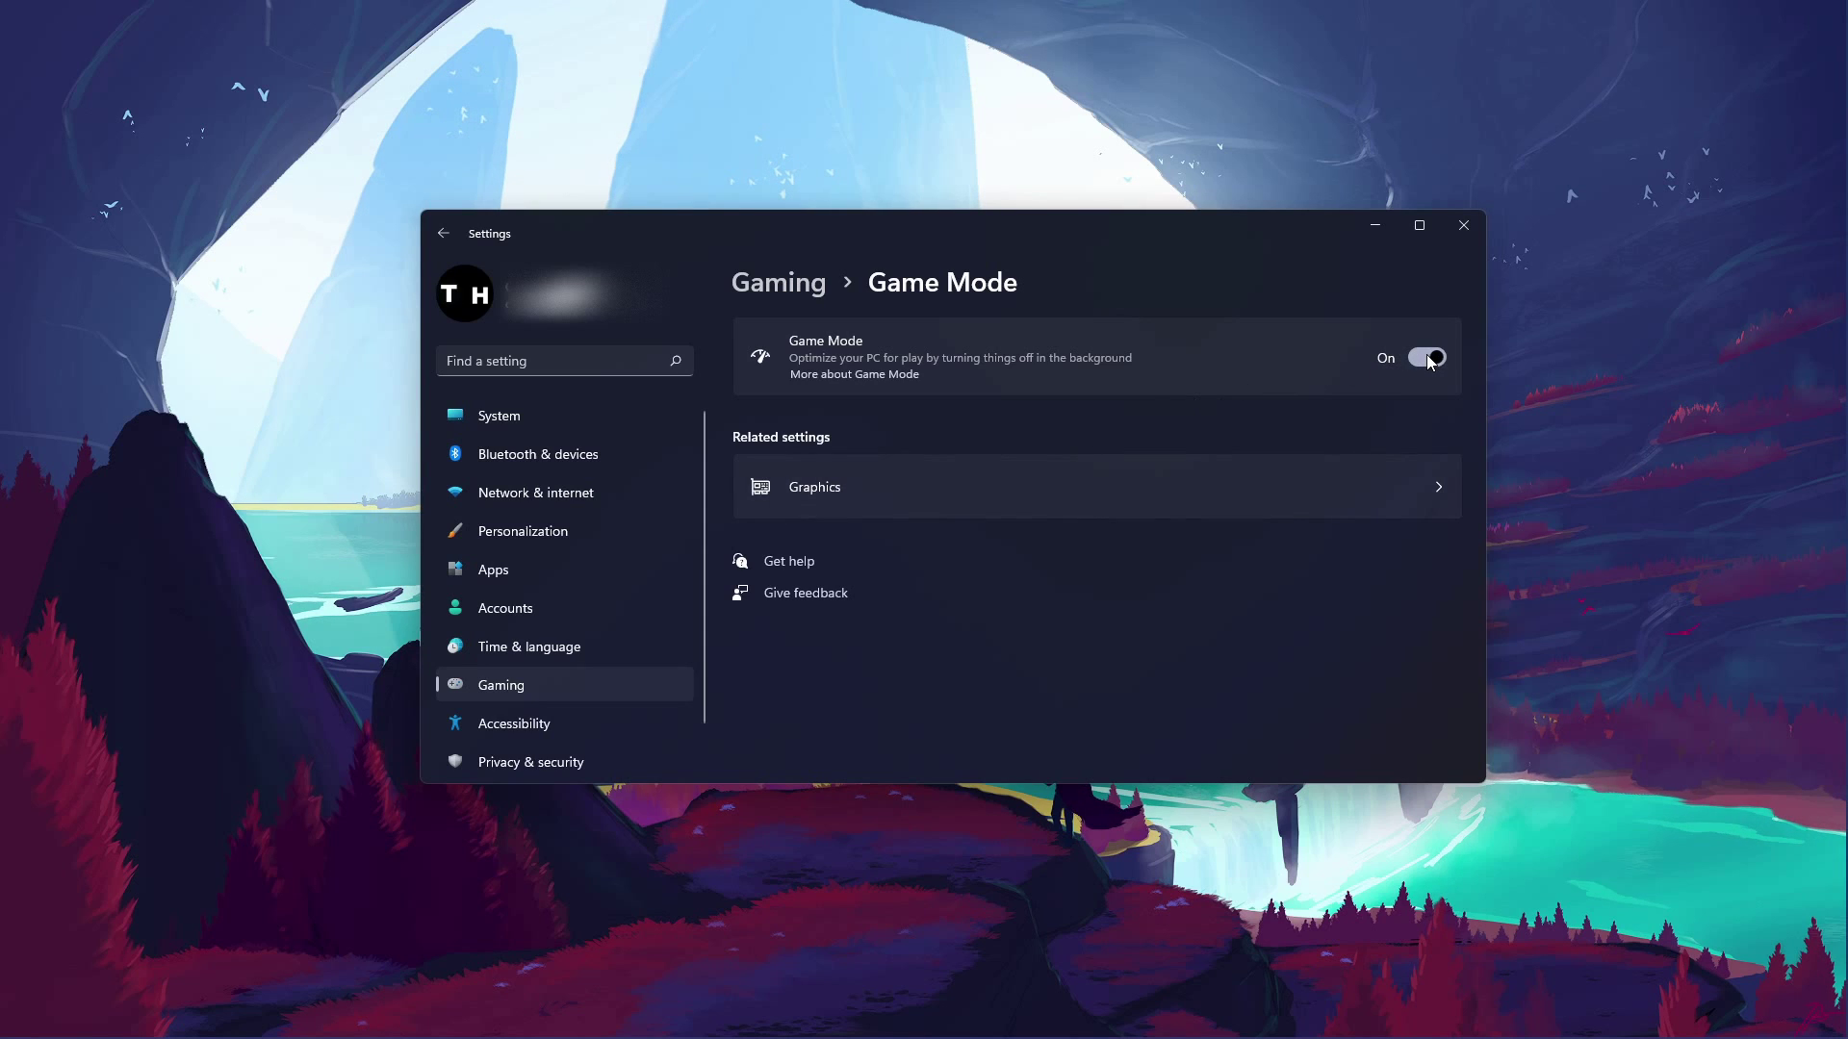
pyautogui.click(1430, 359)
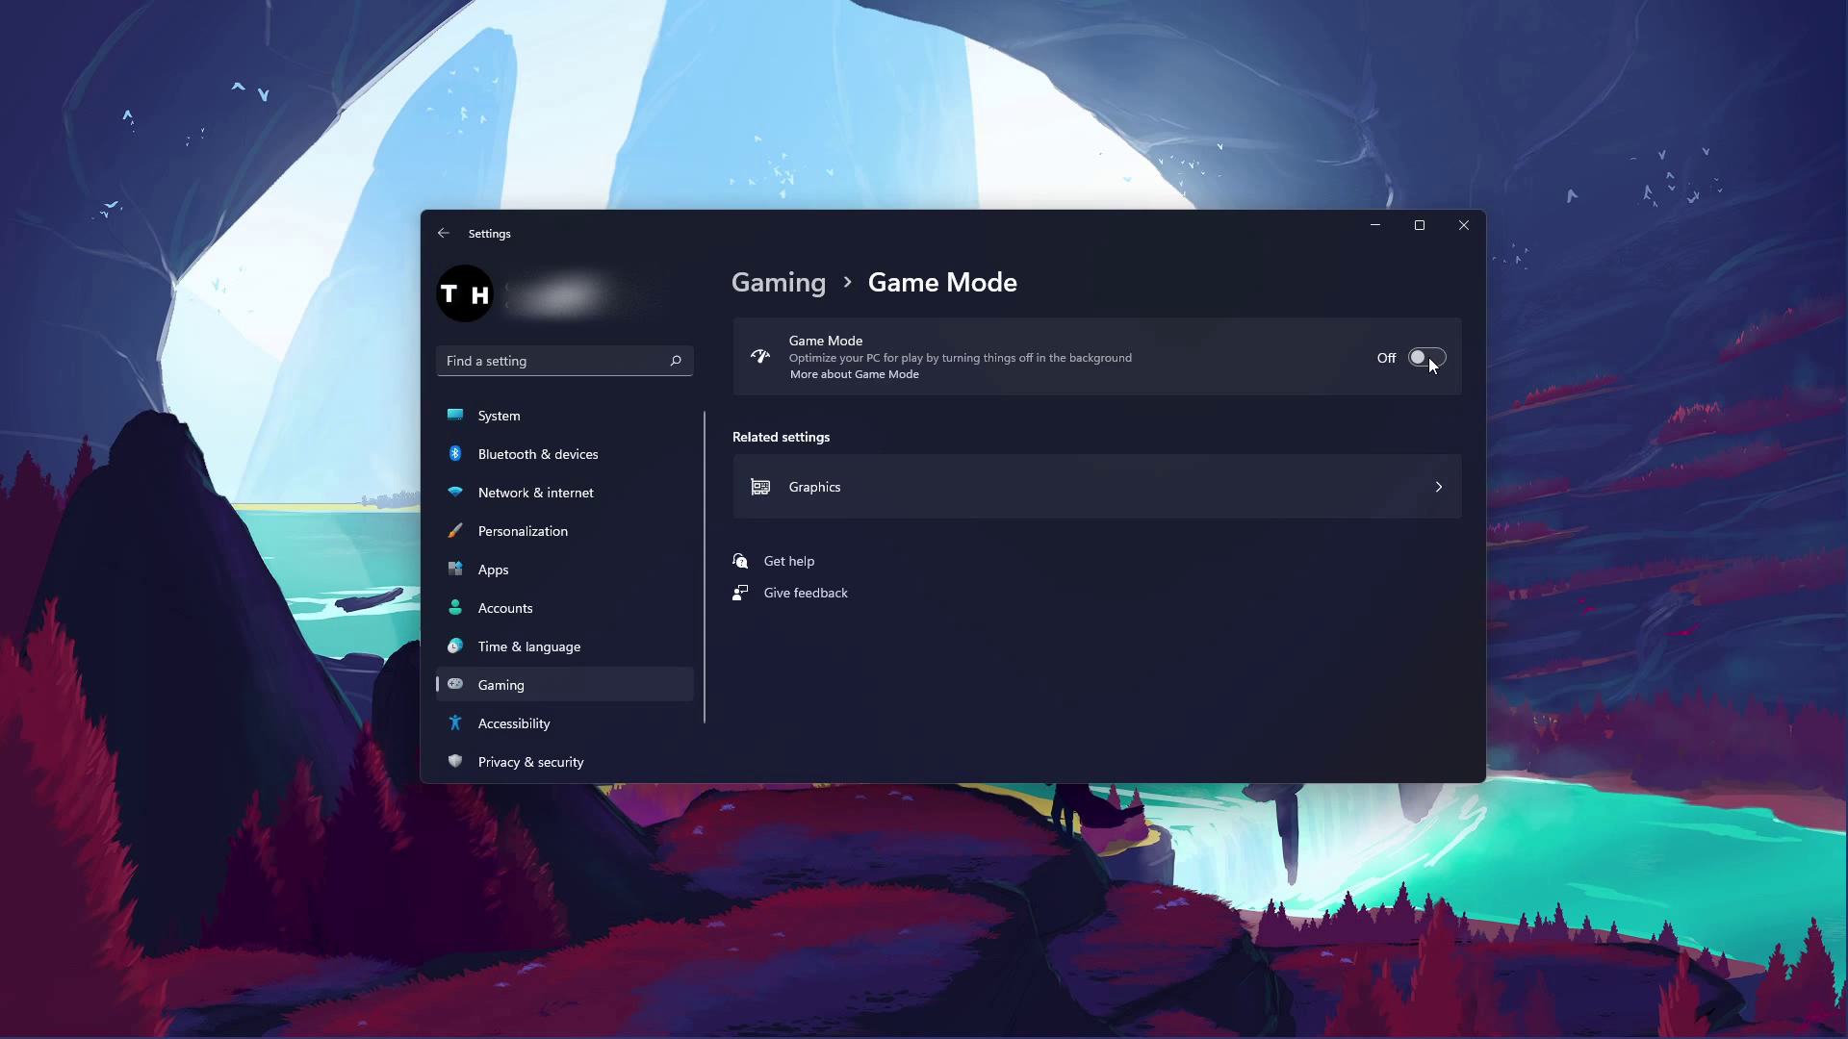
# - Open Graphics settings, browse for an app, and go into the Volume (D:) drive
pyautogui.click(871, 471)
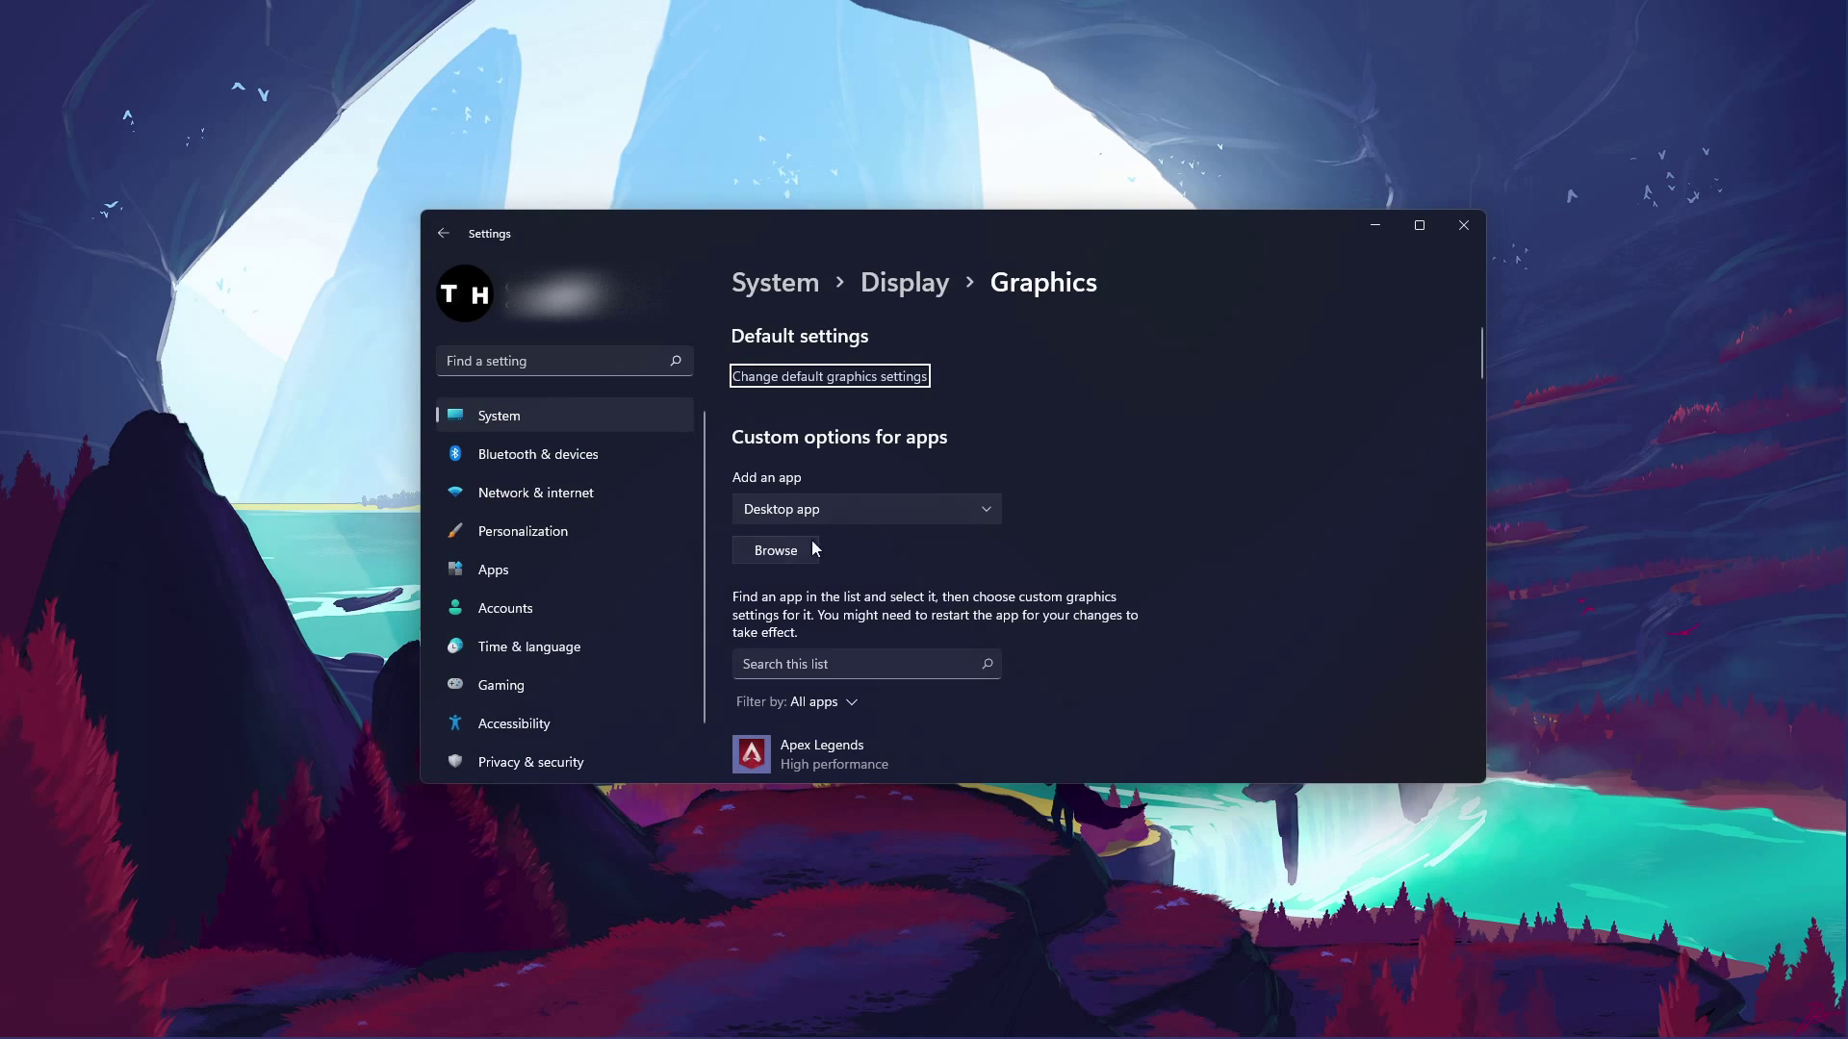
pyautogui.click(778, 554)
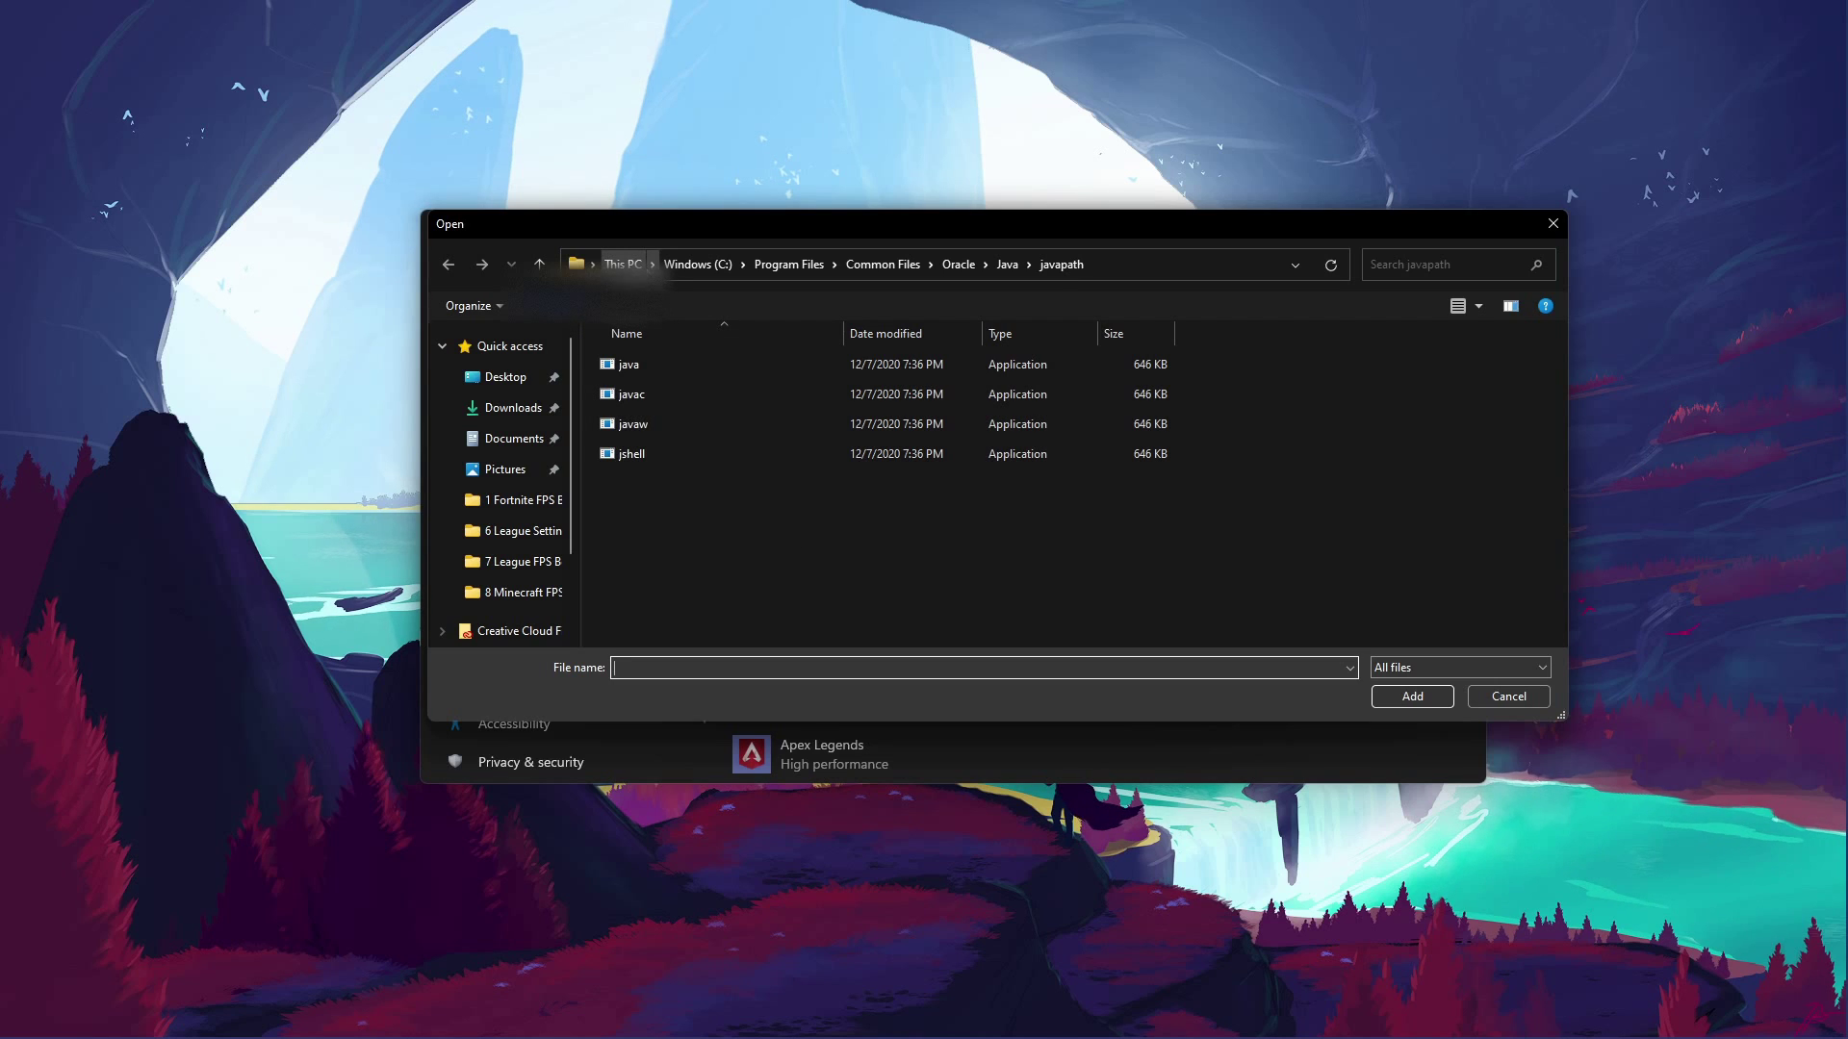
pyautogui.click(624, 265)
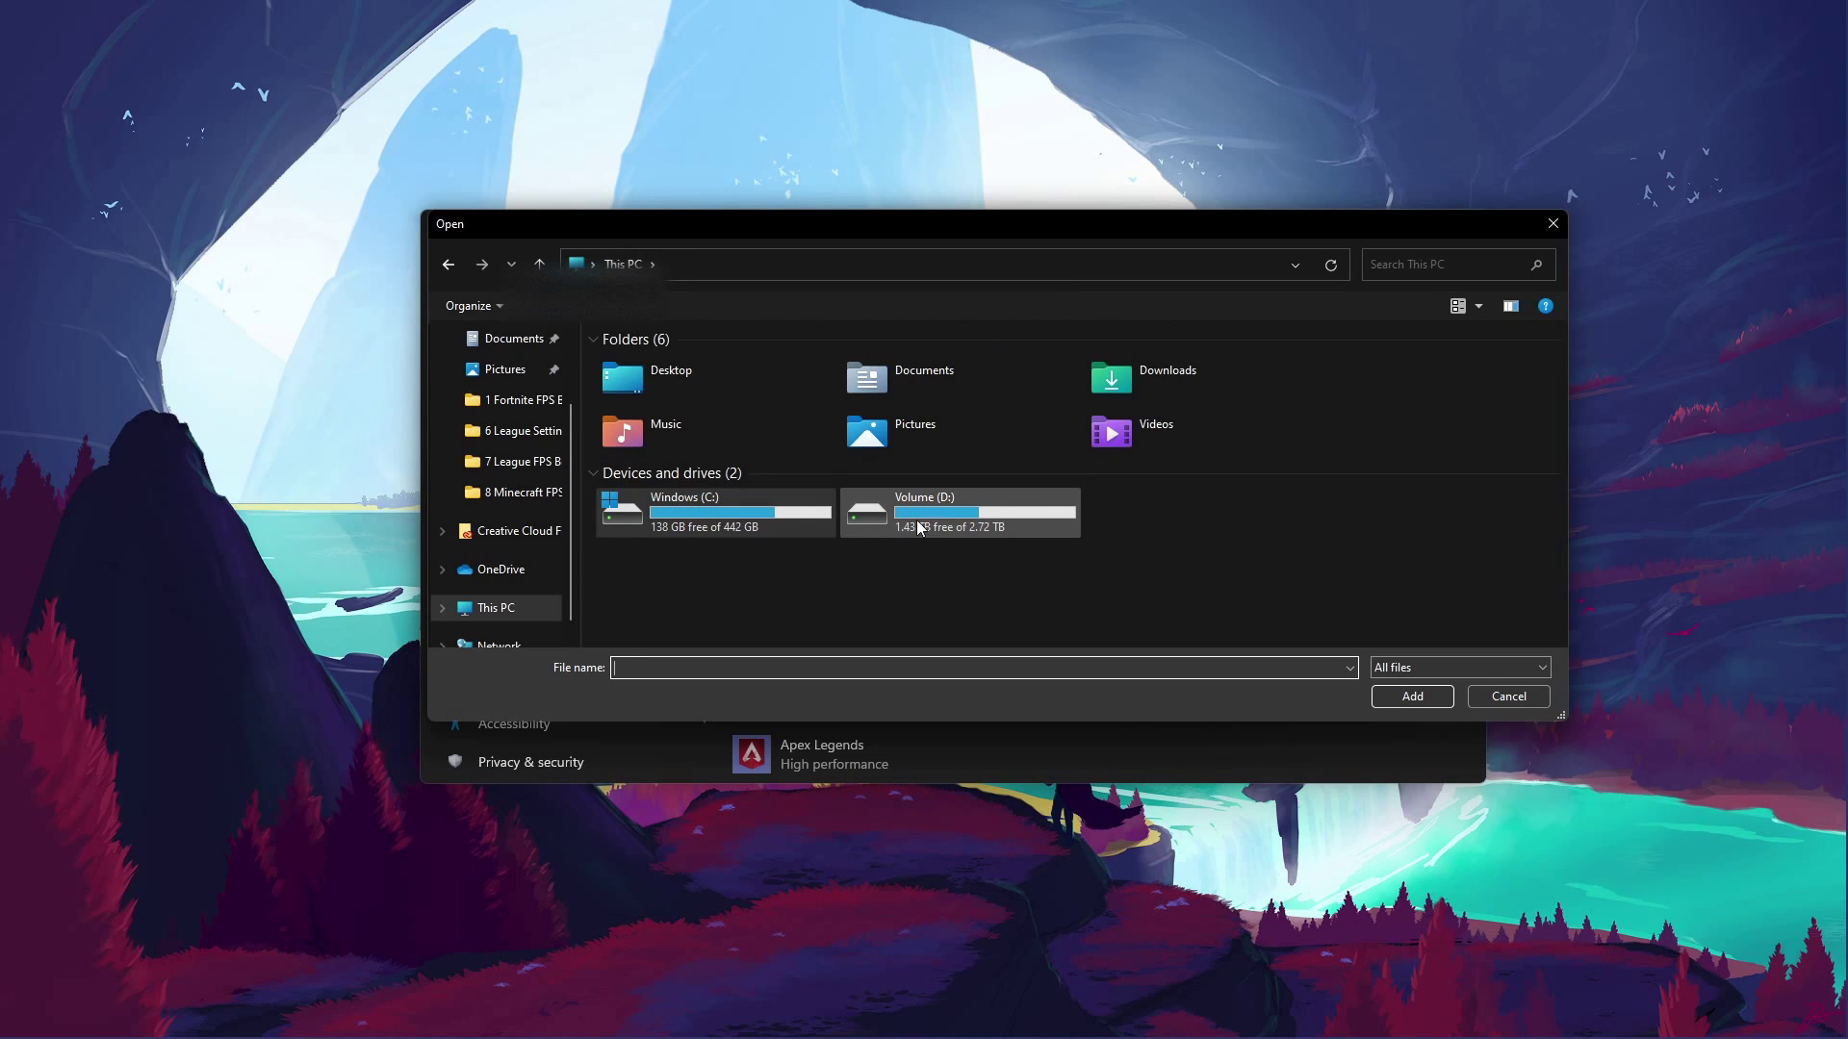
pyautogui.scroll(2, 465, 430)
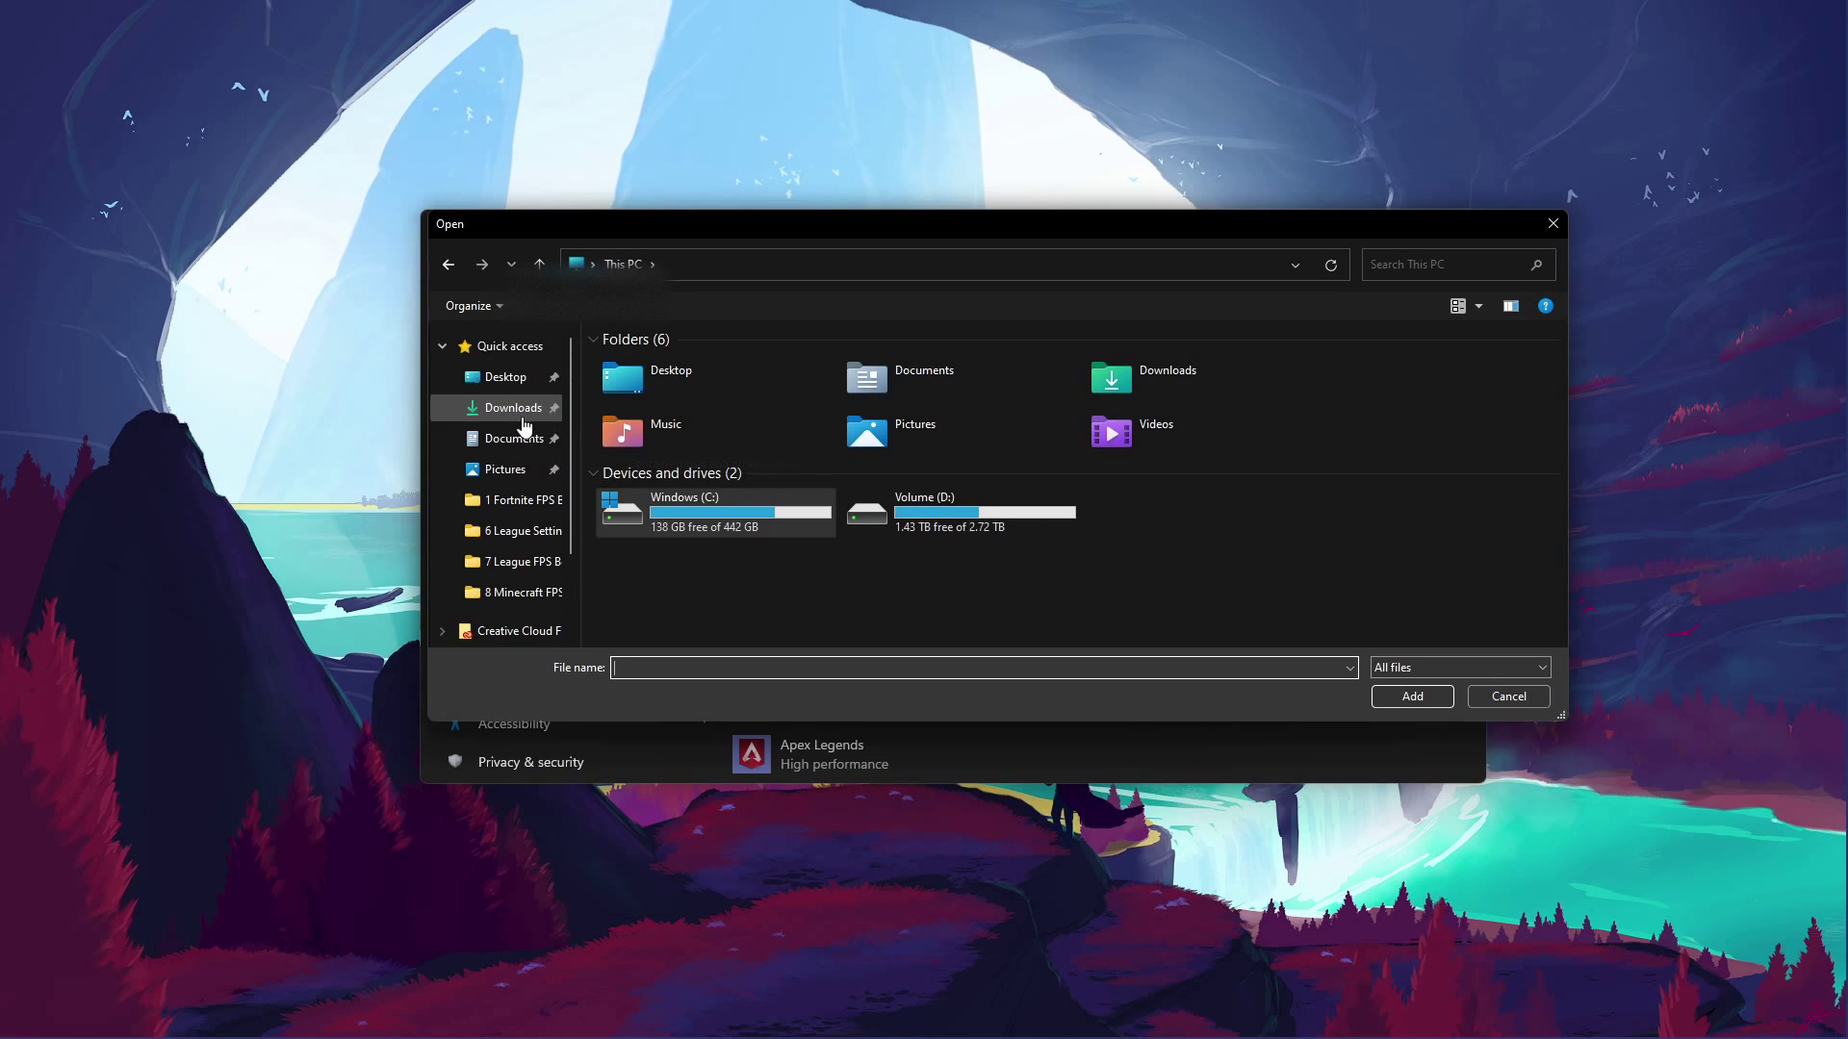
pyautogui.click(442, 346)
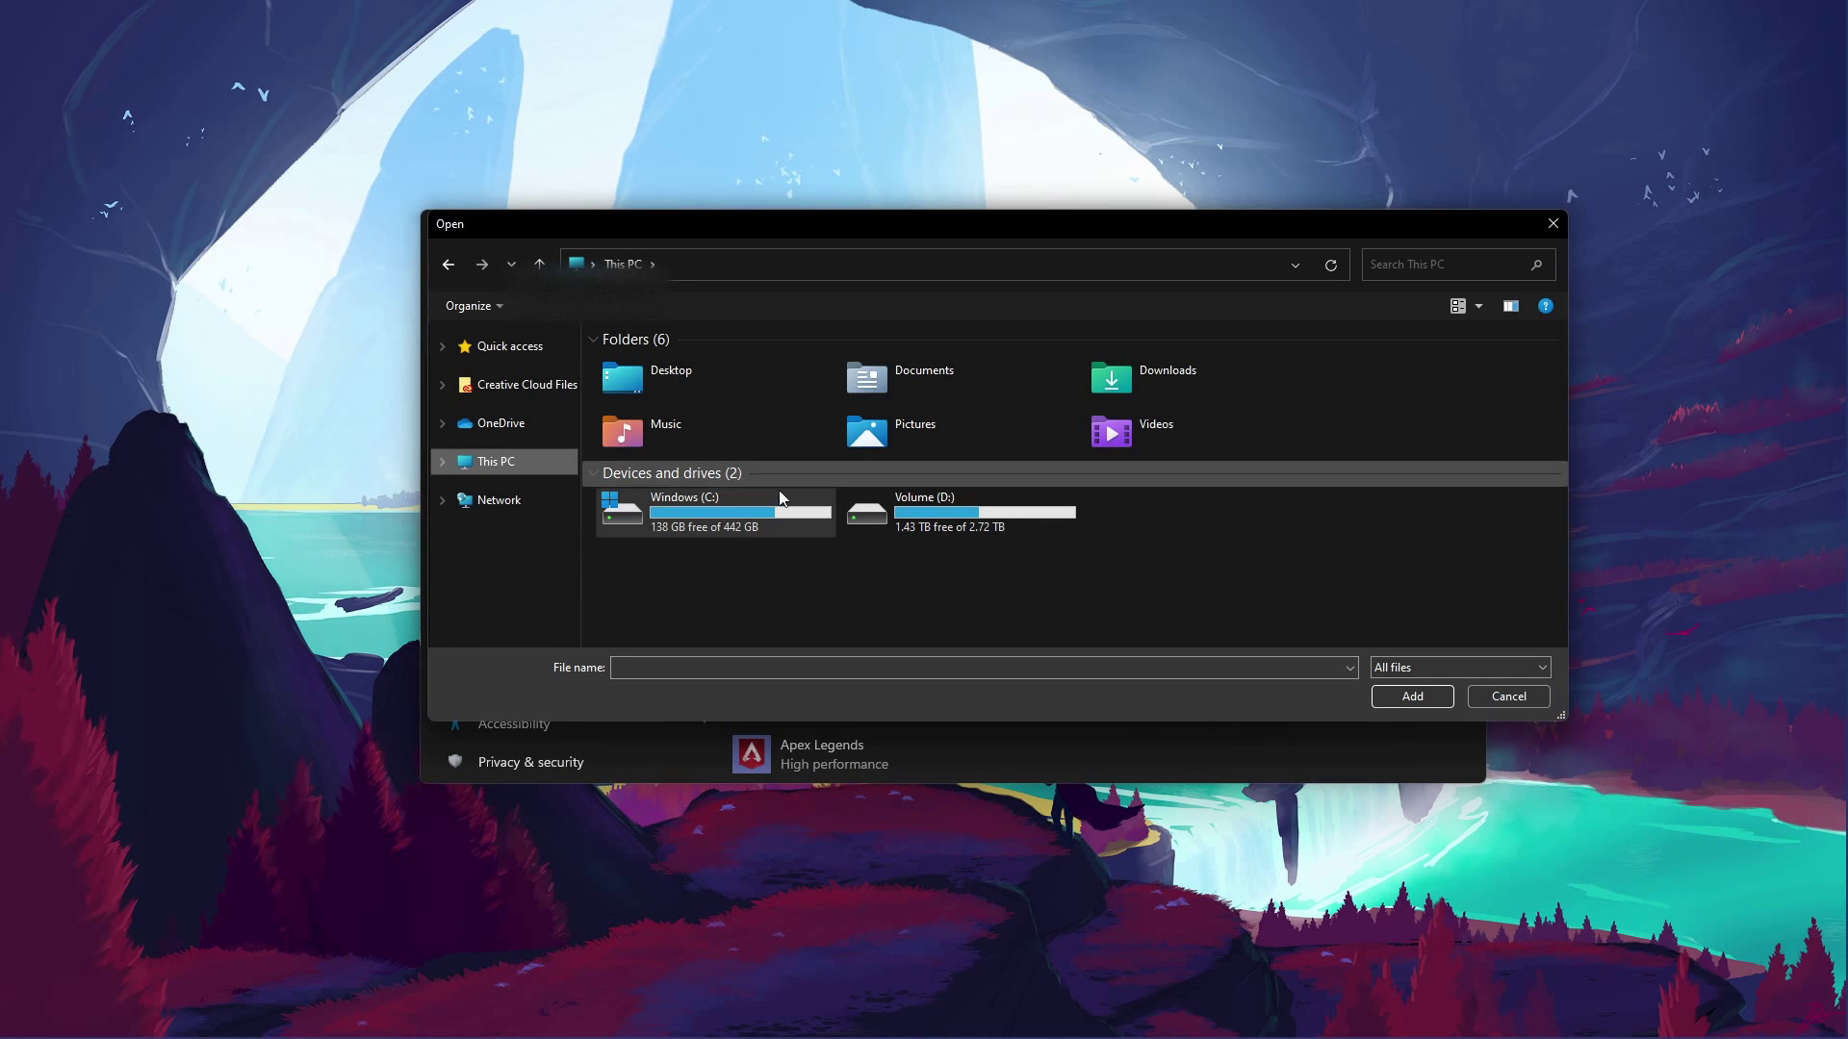
pyautogui.click(1026, 499)
pyautogui.doubleClick(1026, 499)
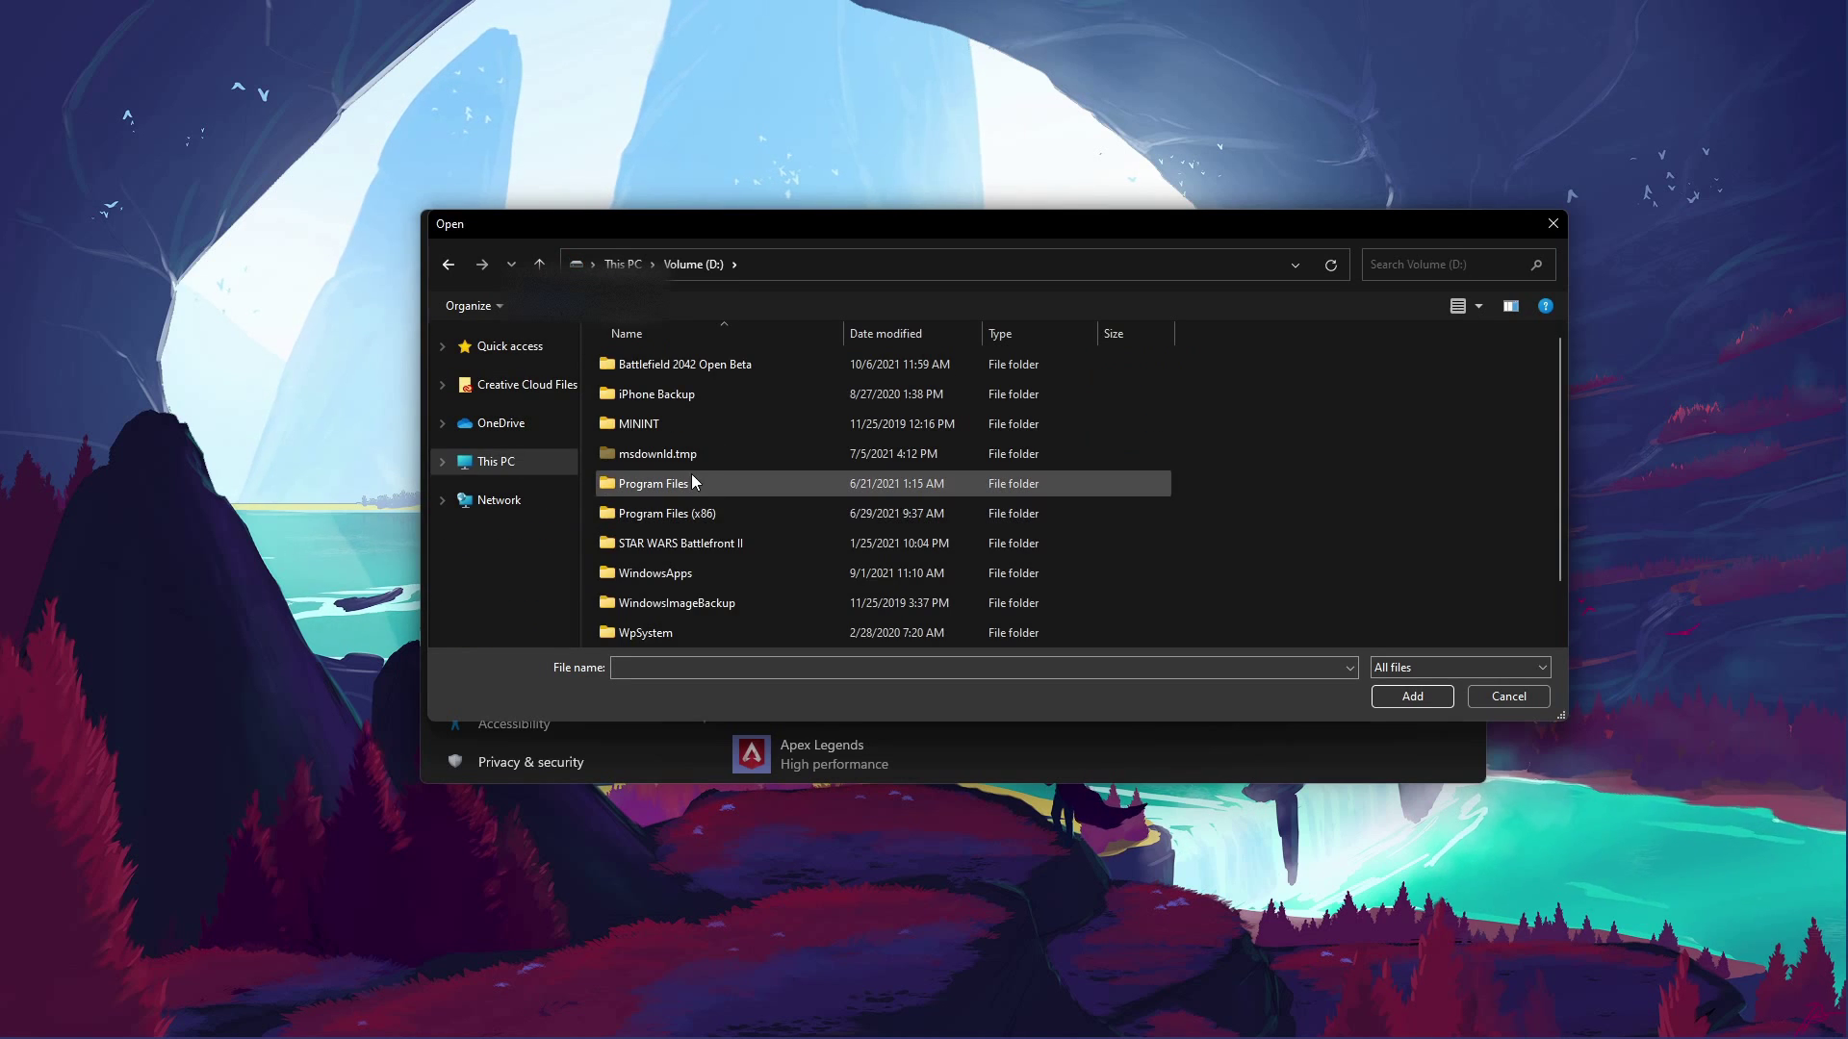
# - Navigate Program Files > Fortnite > FortniteGame > Binaries > Win64 and add FortniteClient-Win64-Shipping
pyautogui.click(687, 486)
pyautogui.doubleClick(686, 486)
pyautogui.scroll(-3, 696, 483)
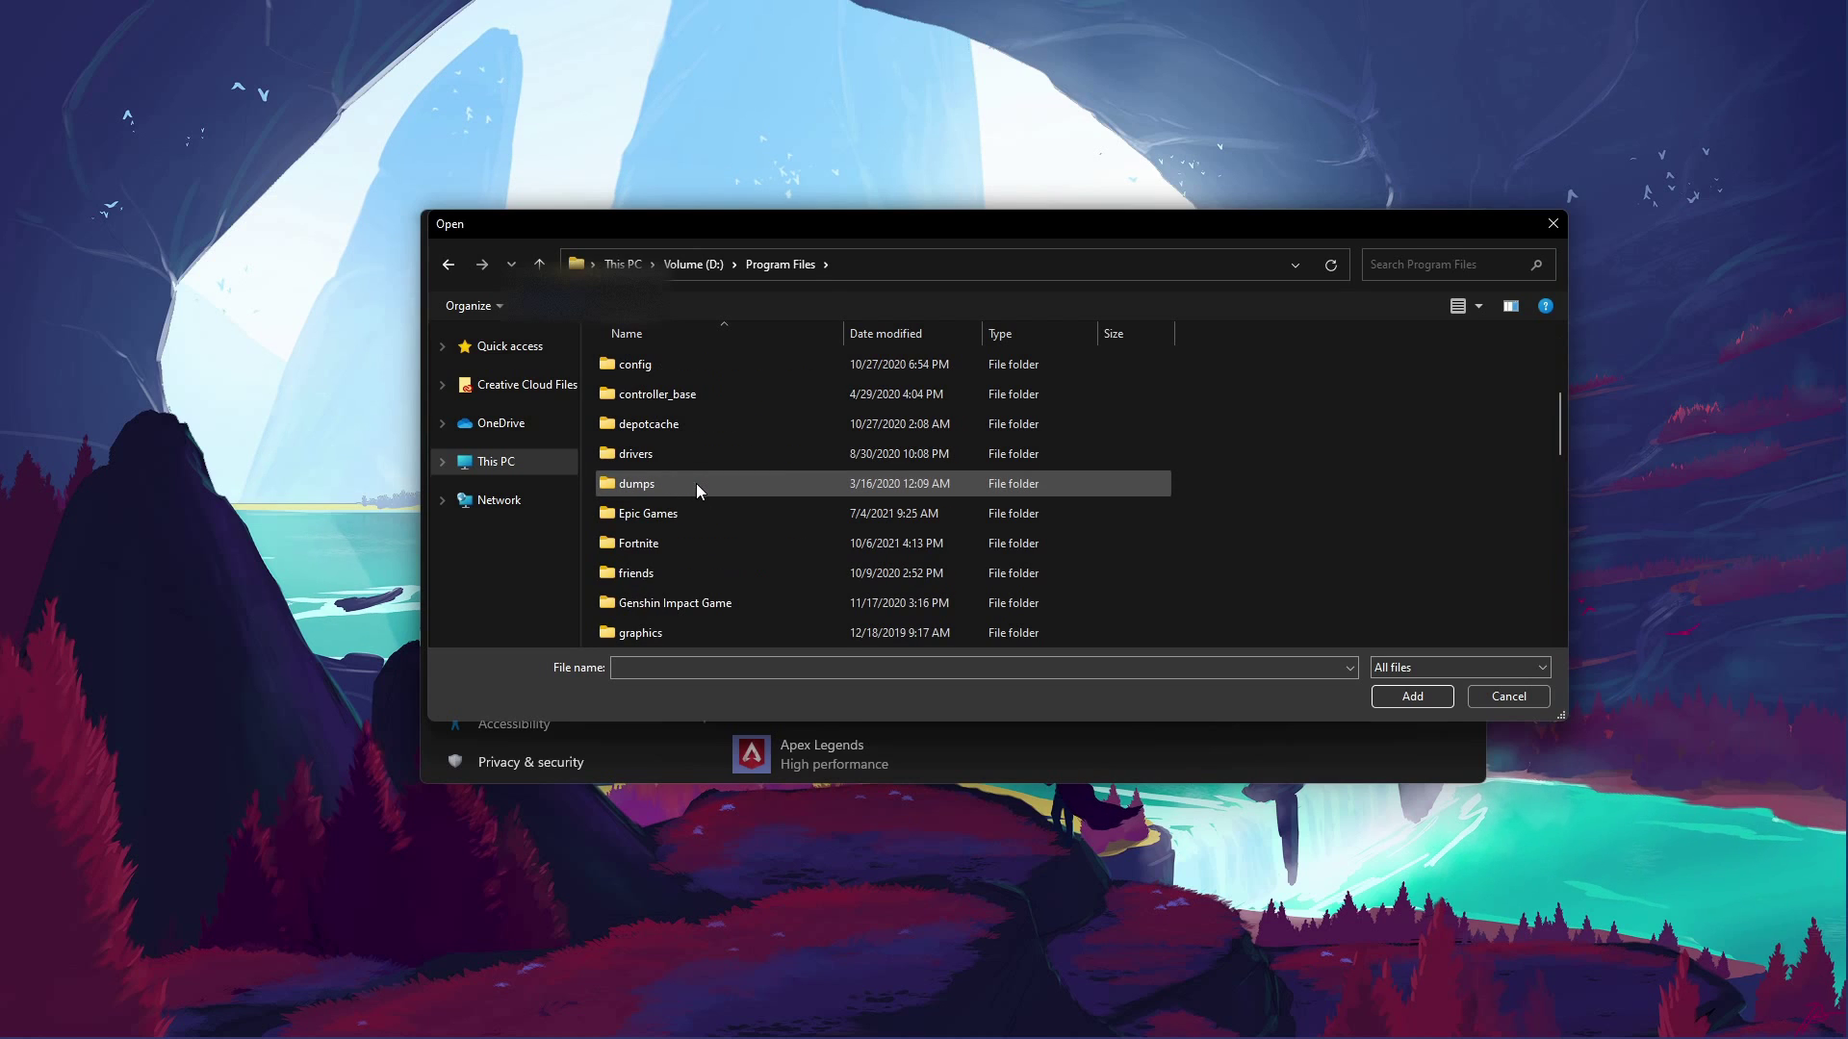
pyautogui.click(681, 541)
pyautogui.doubleClick(681, 541)
pyautogui.click(709, 424)
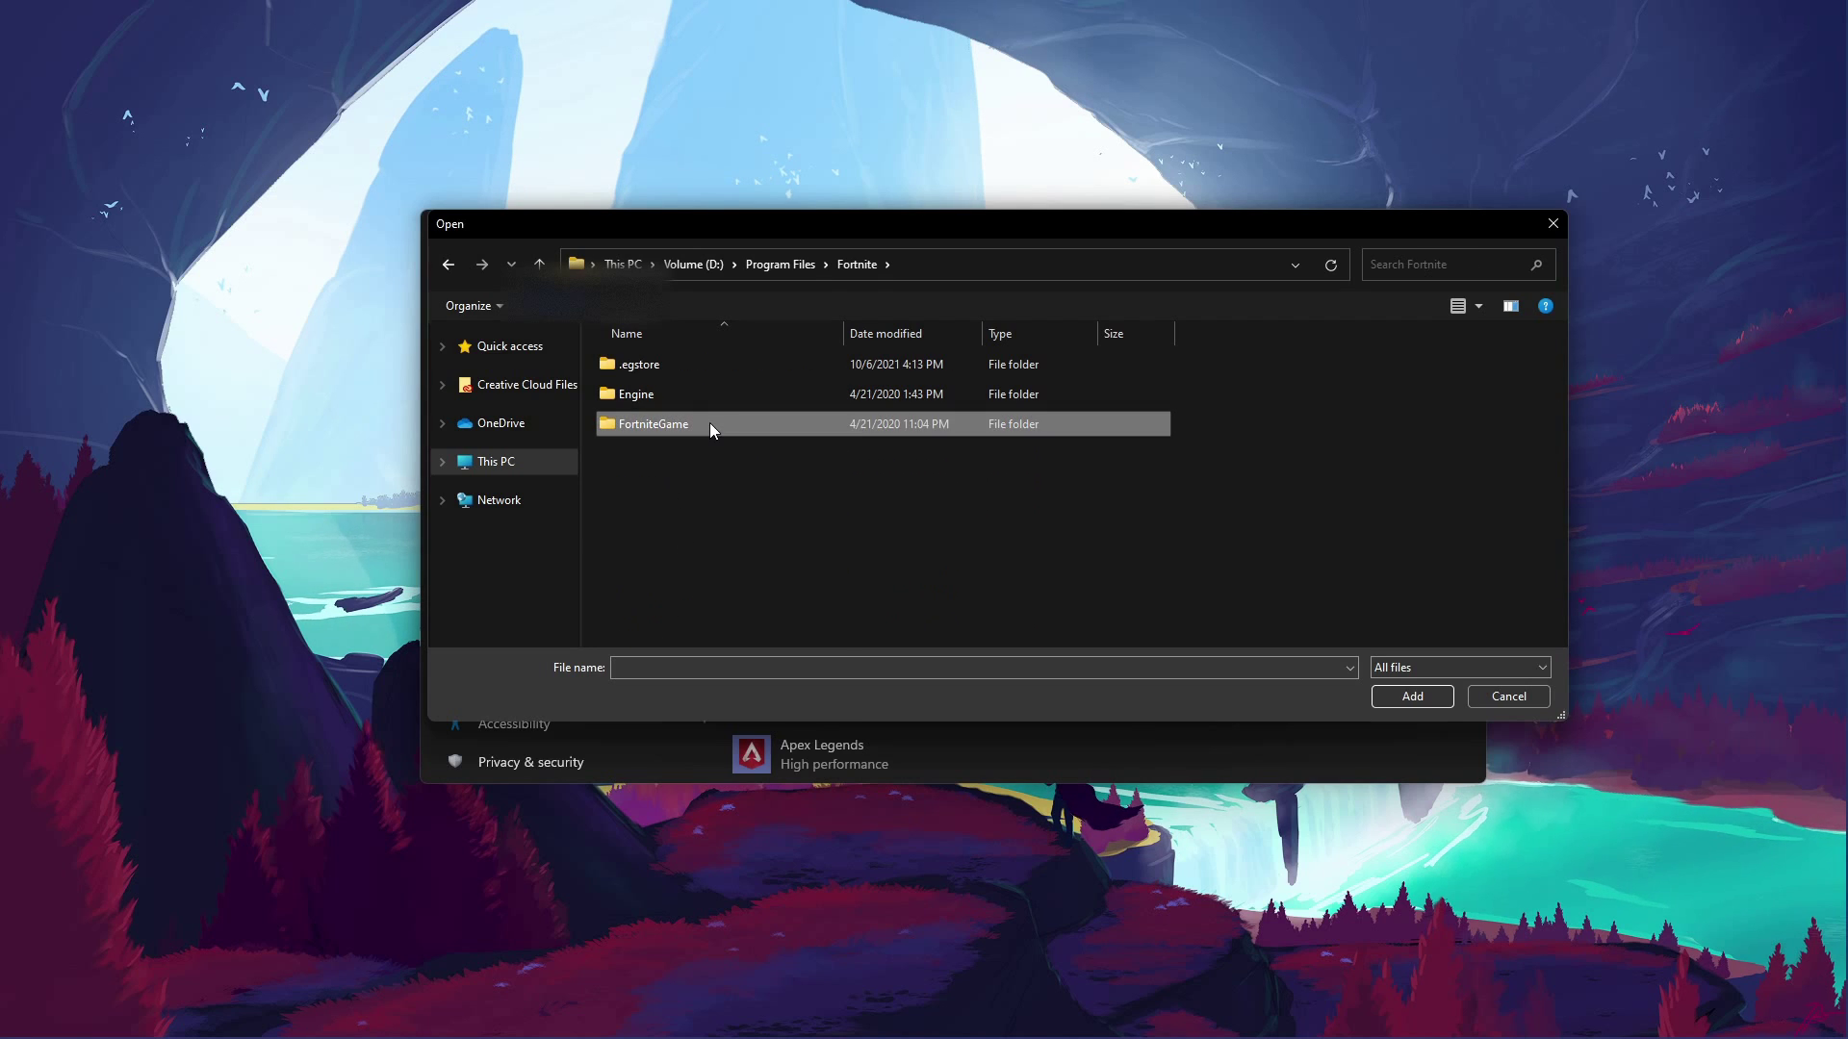
pyautogui.doubleClick(709, 423)
pyautogui.click(722, 368)
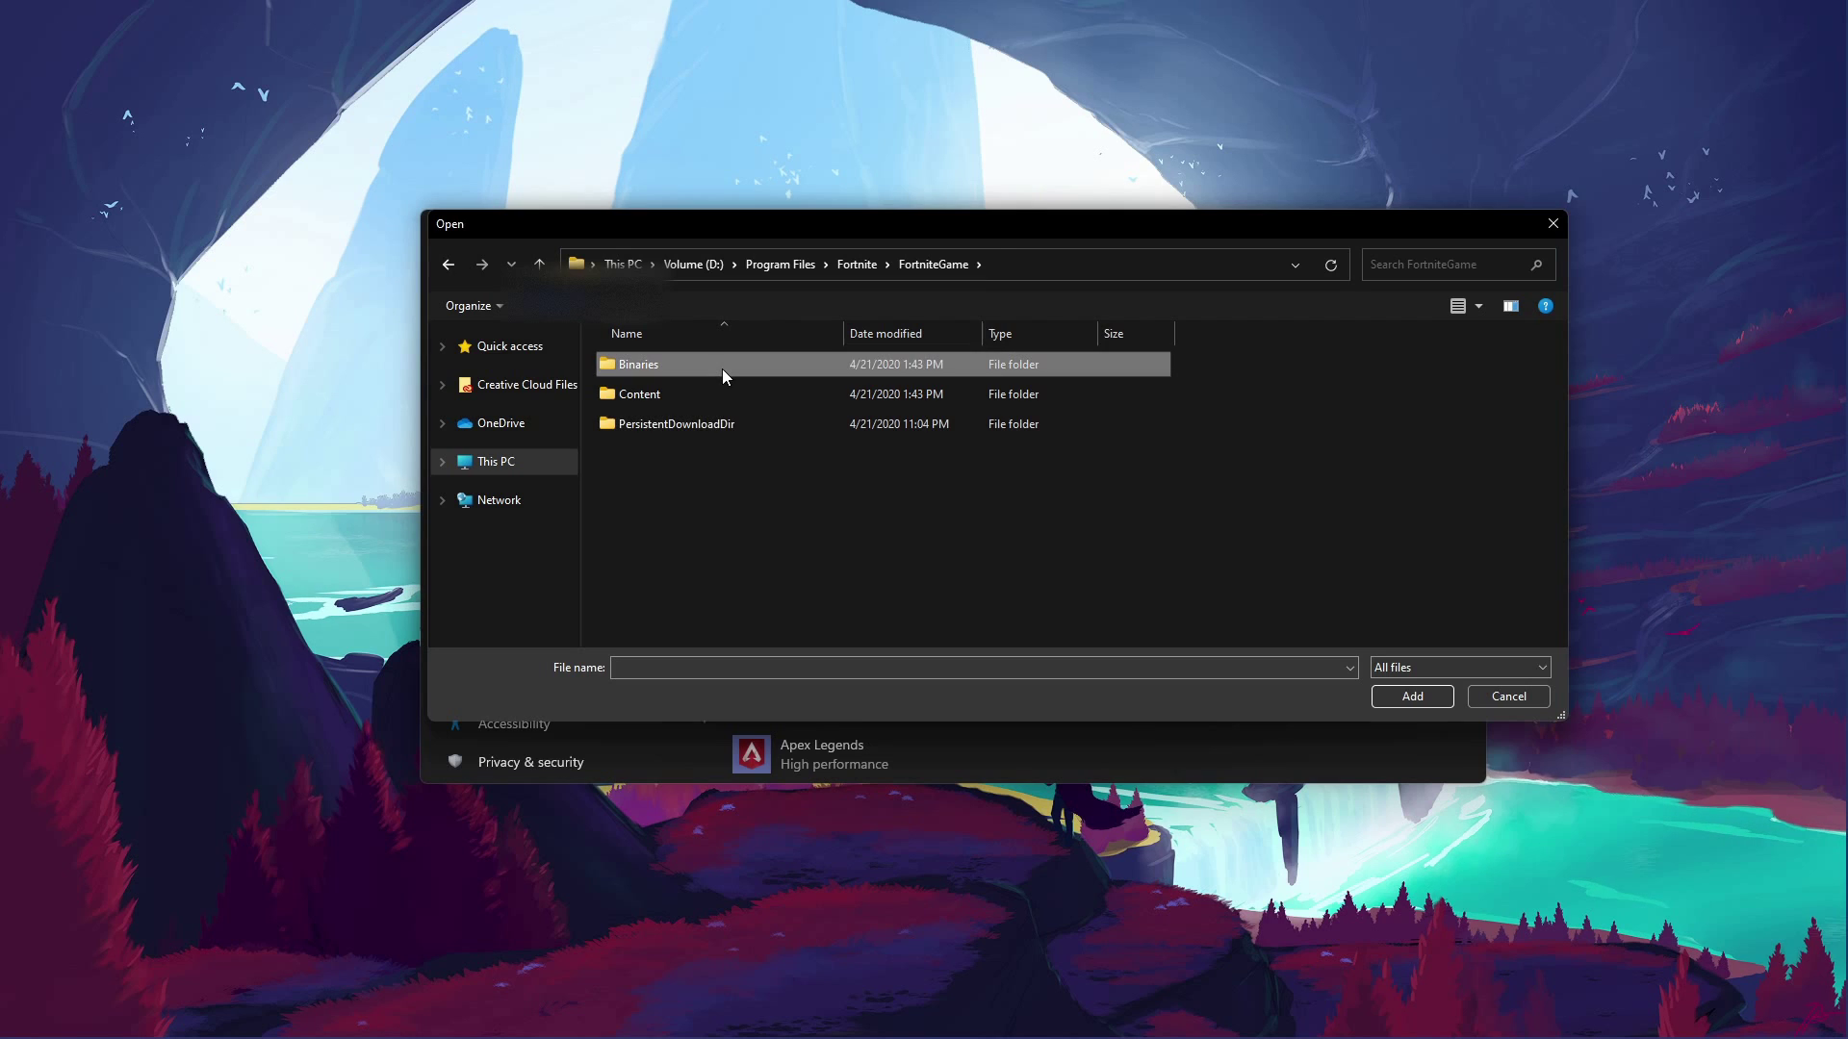
pyautogui.doubleClick(722, 367)
pyautogui.click(696, 392)
pyautogui.doubleClick(696, 392)
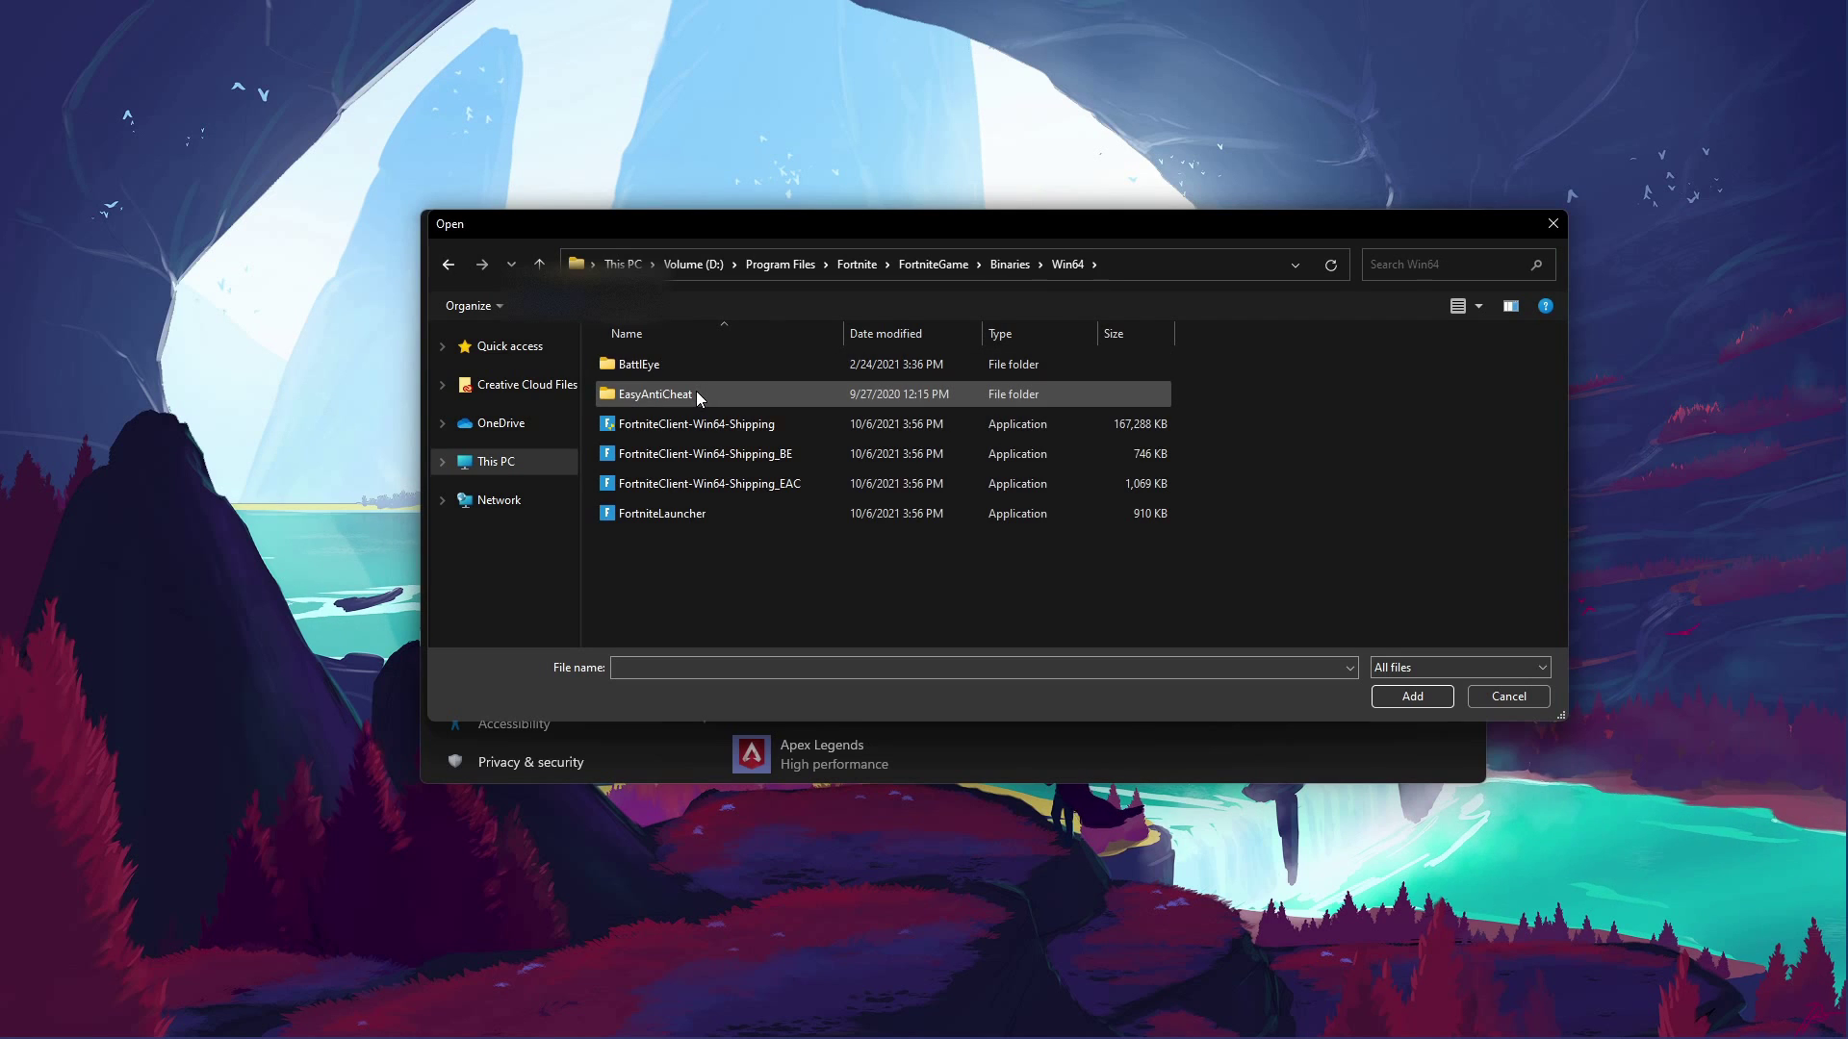
pyautogui.click(738, 425)
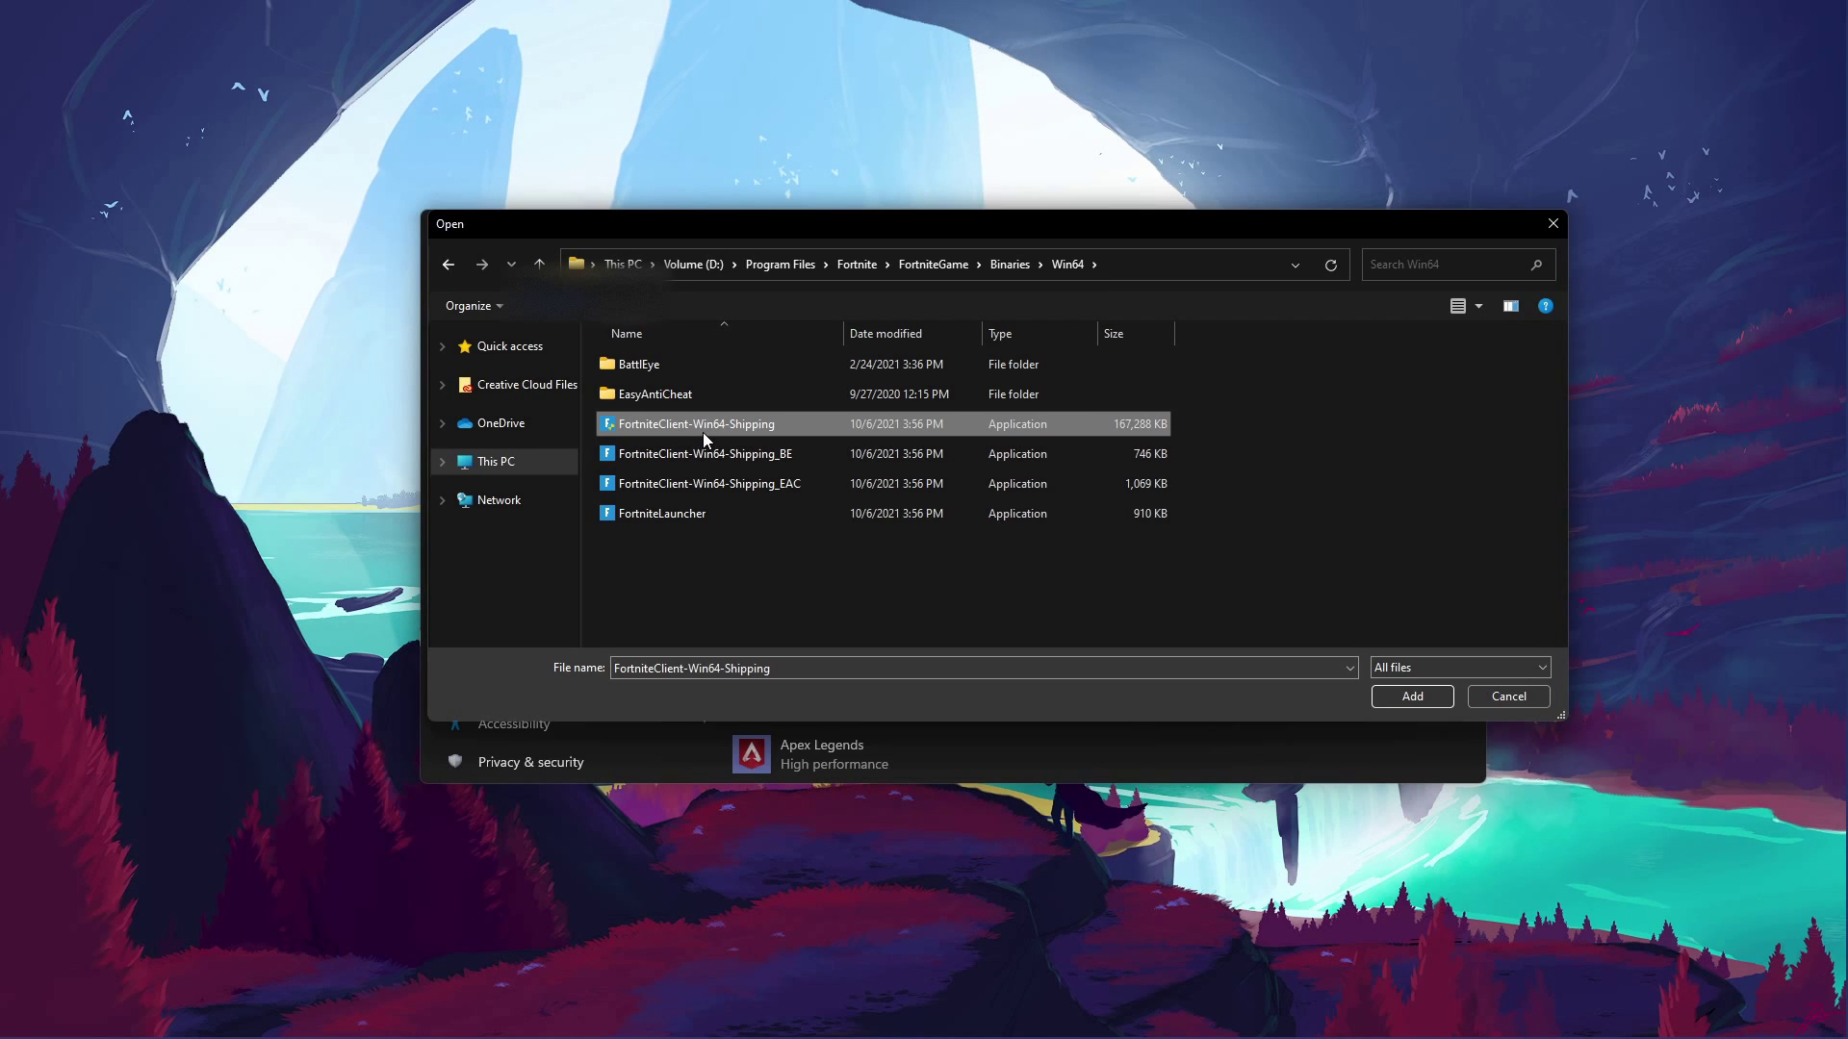
pyautogui.click(1412, 698)
# - Give the Fortnite entry High performance (RTX 2060 SUPER) in its graphics options and save
pyautogui.scroll(-10, 1215, 621)
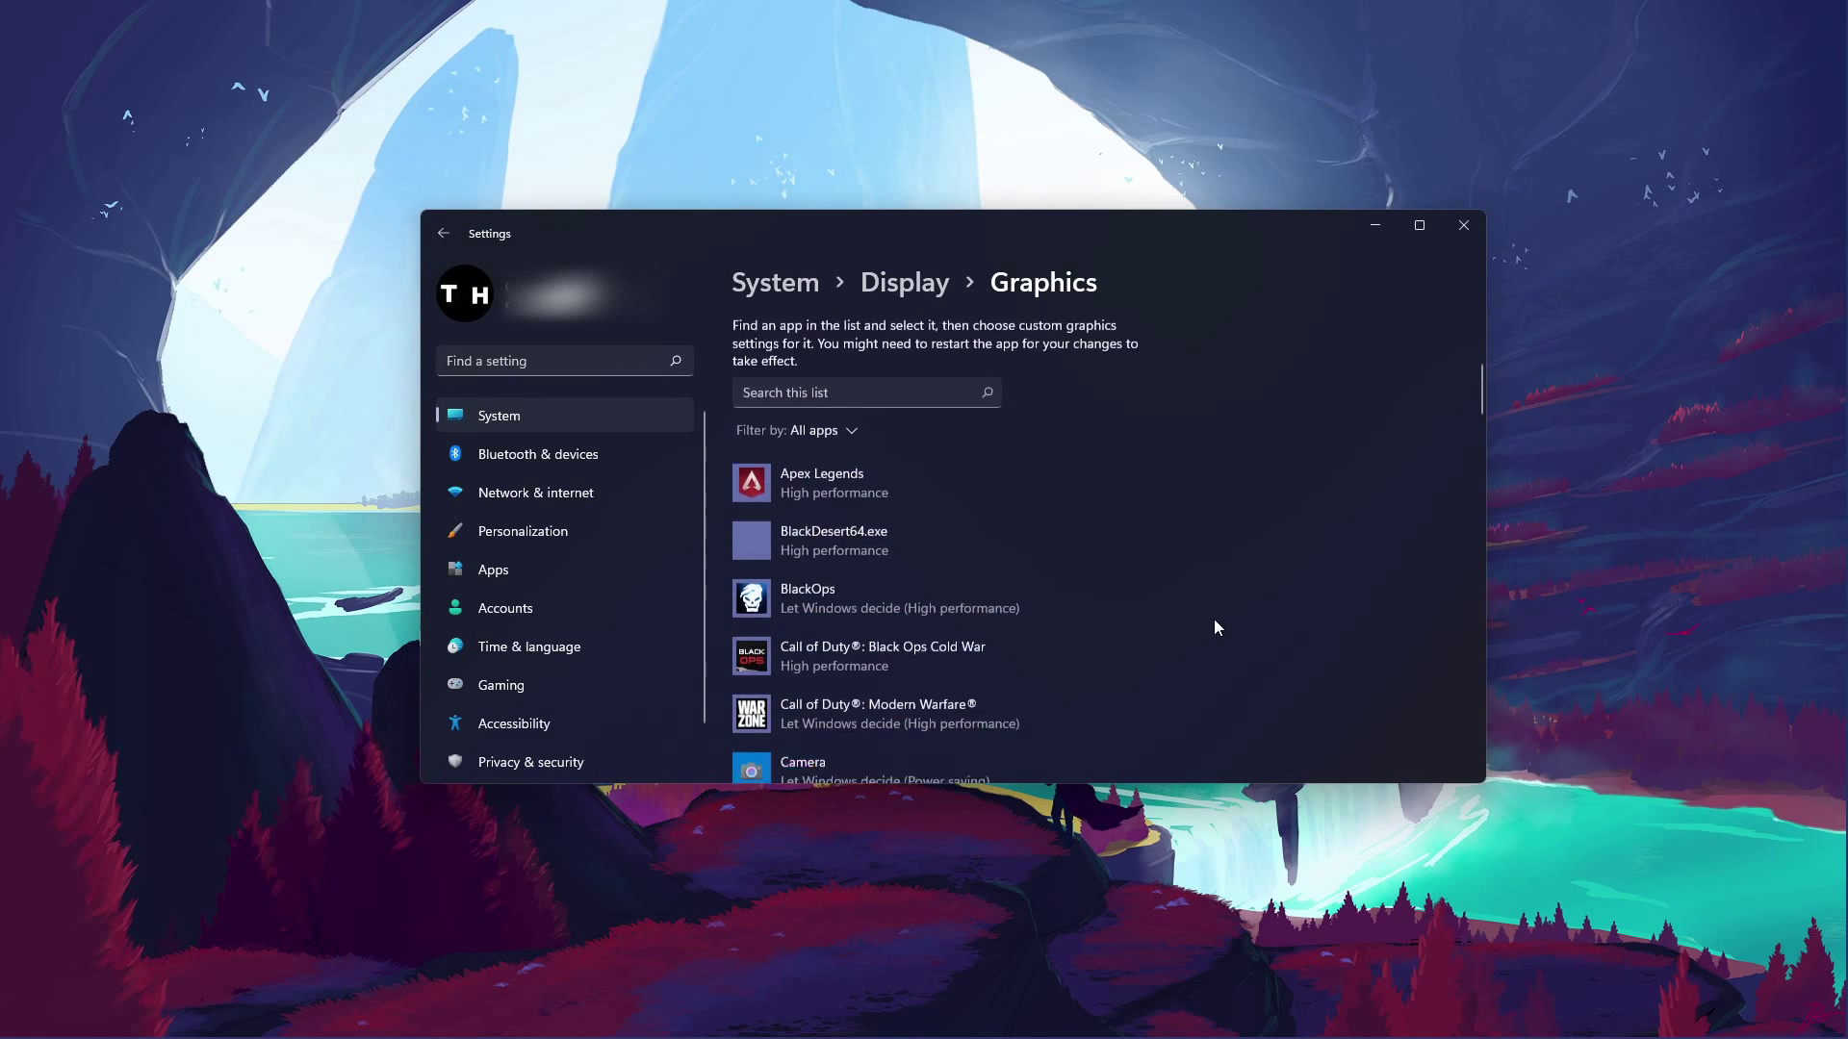
pyautogui.scroll(-5, 1215, 627)
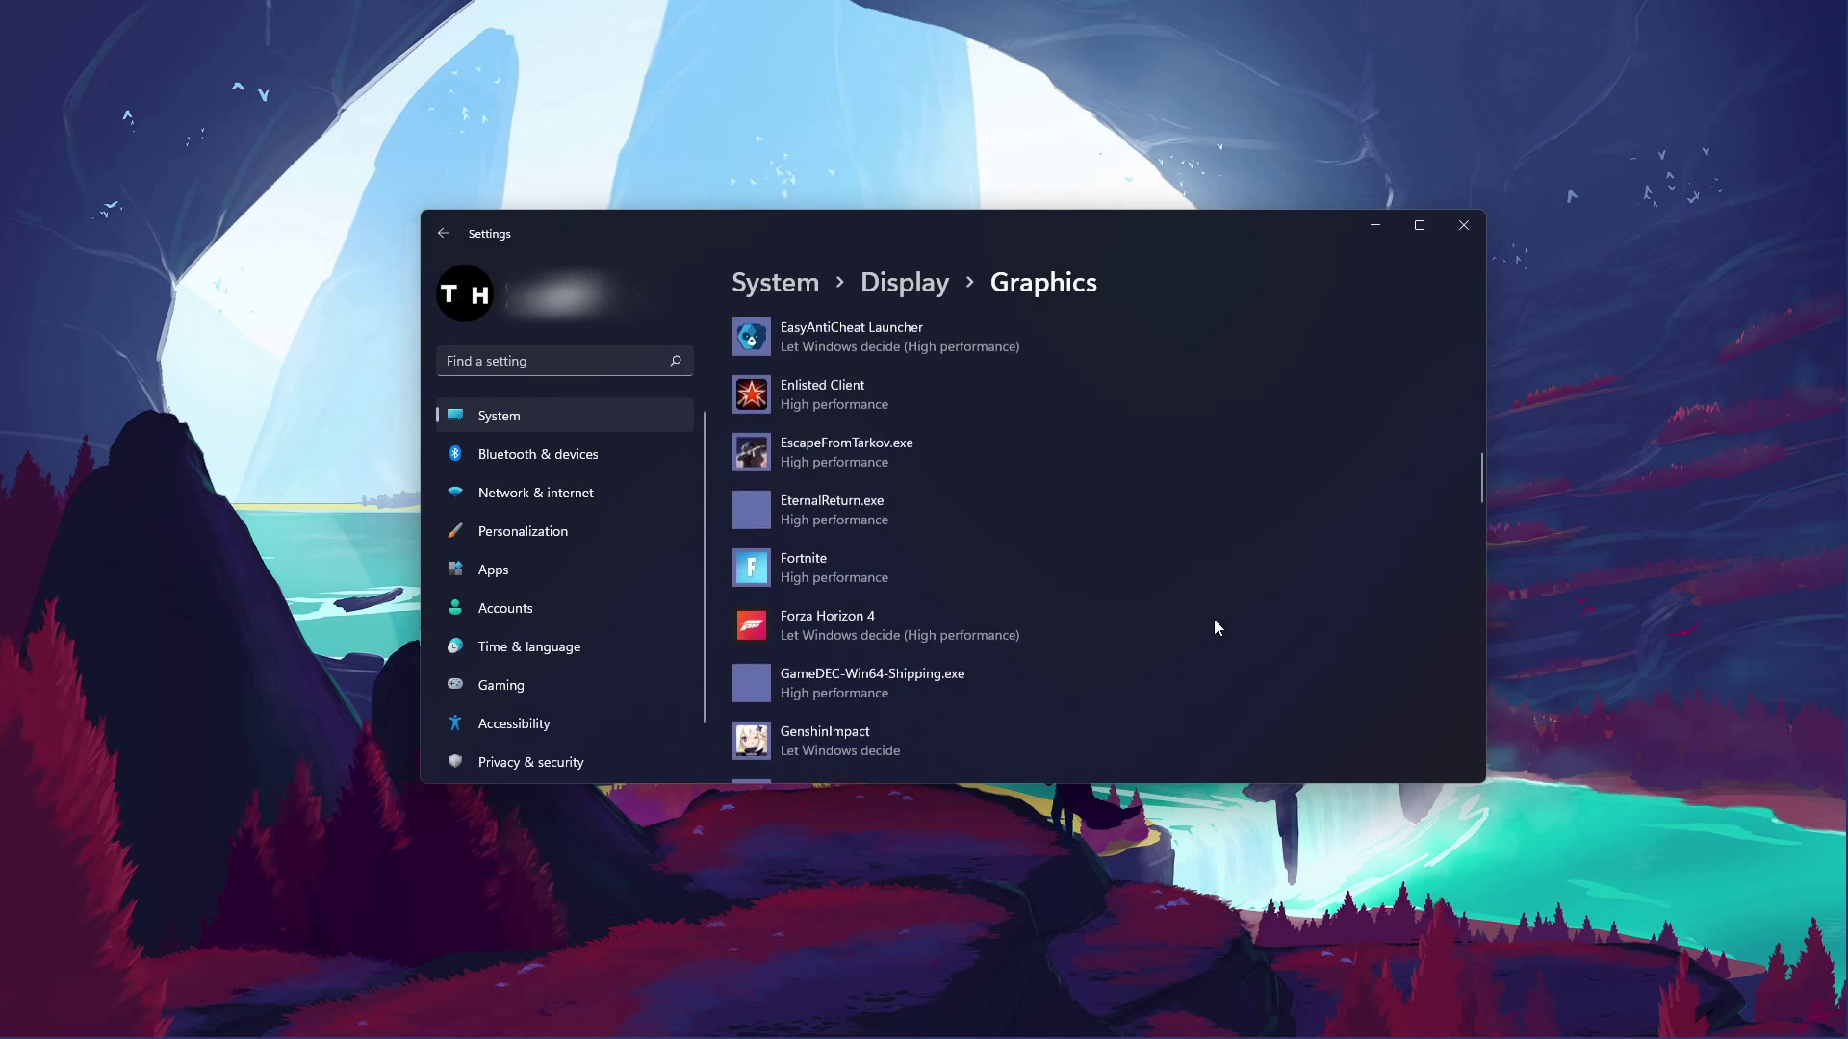
pyautogui.click(889, 405)
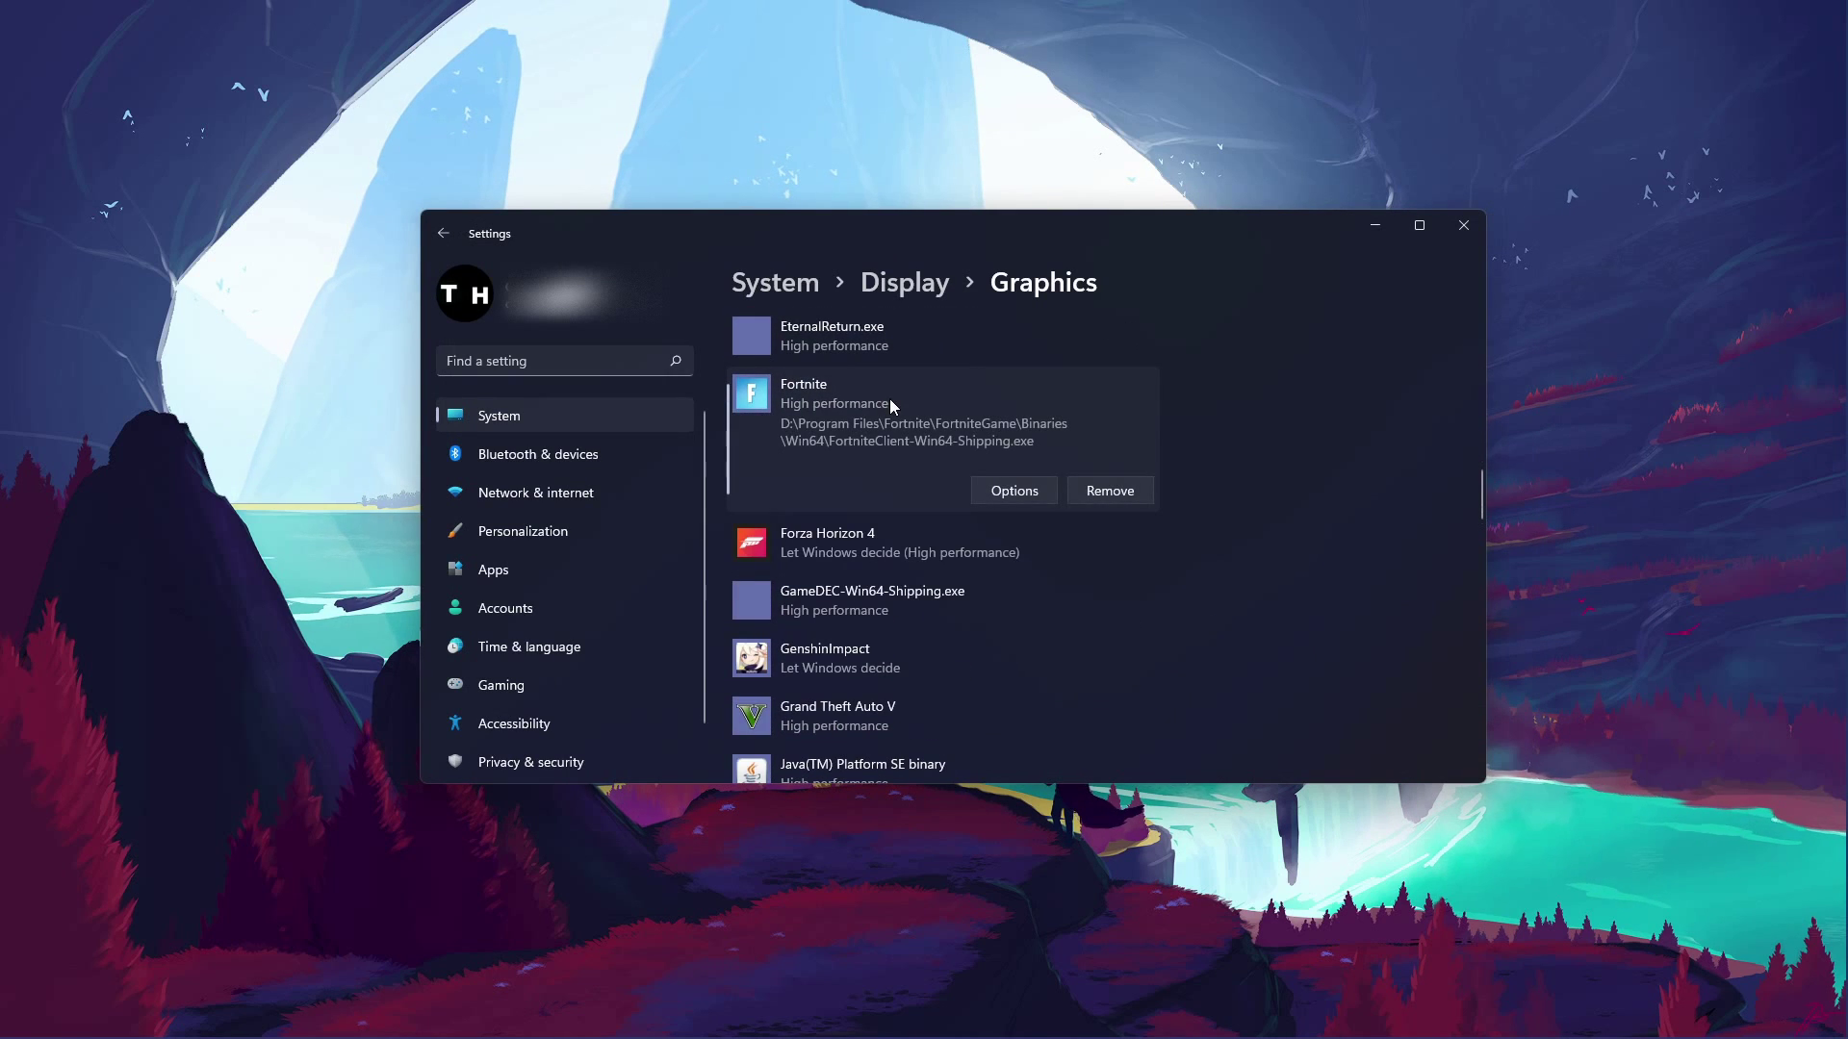
pyautogui.click(1002, 491)
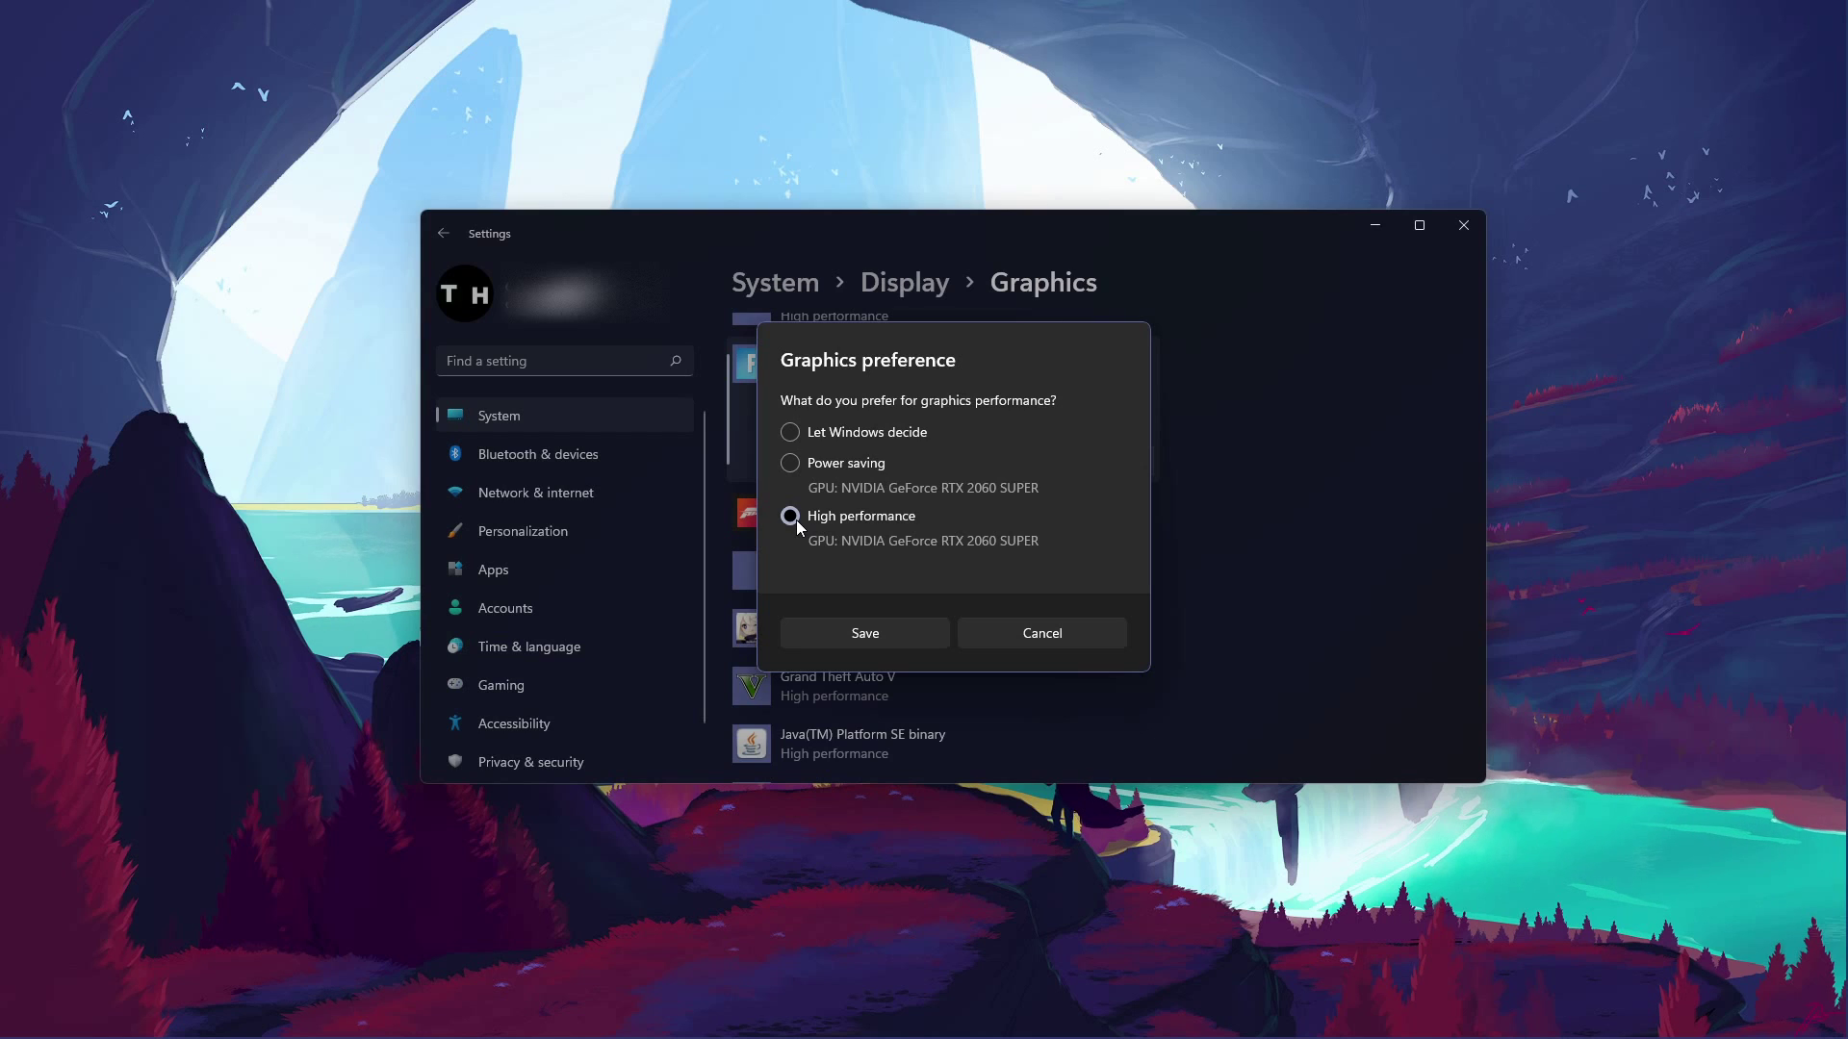
pyautogui.click(816, 634)
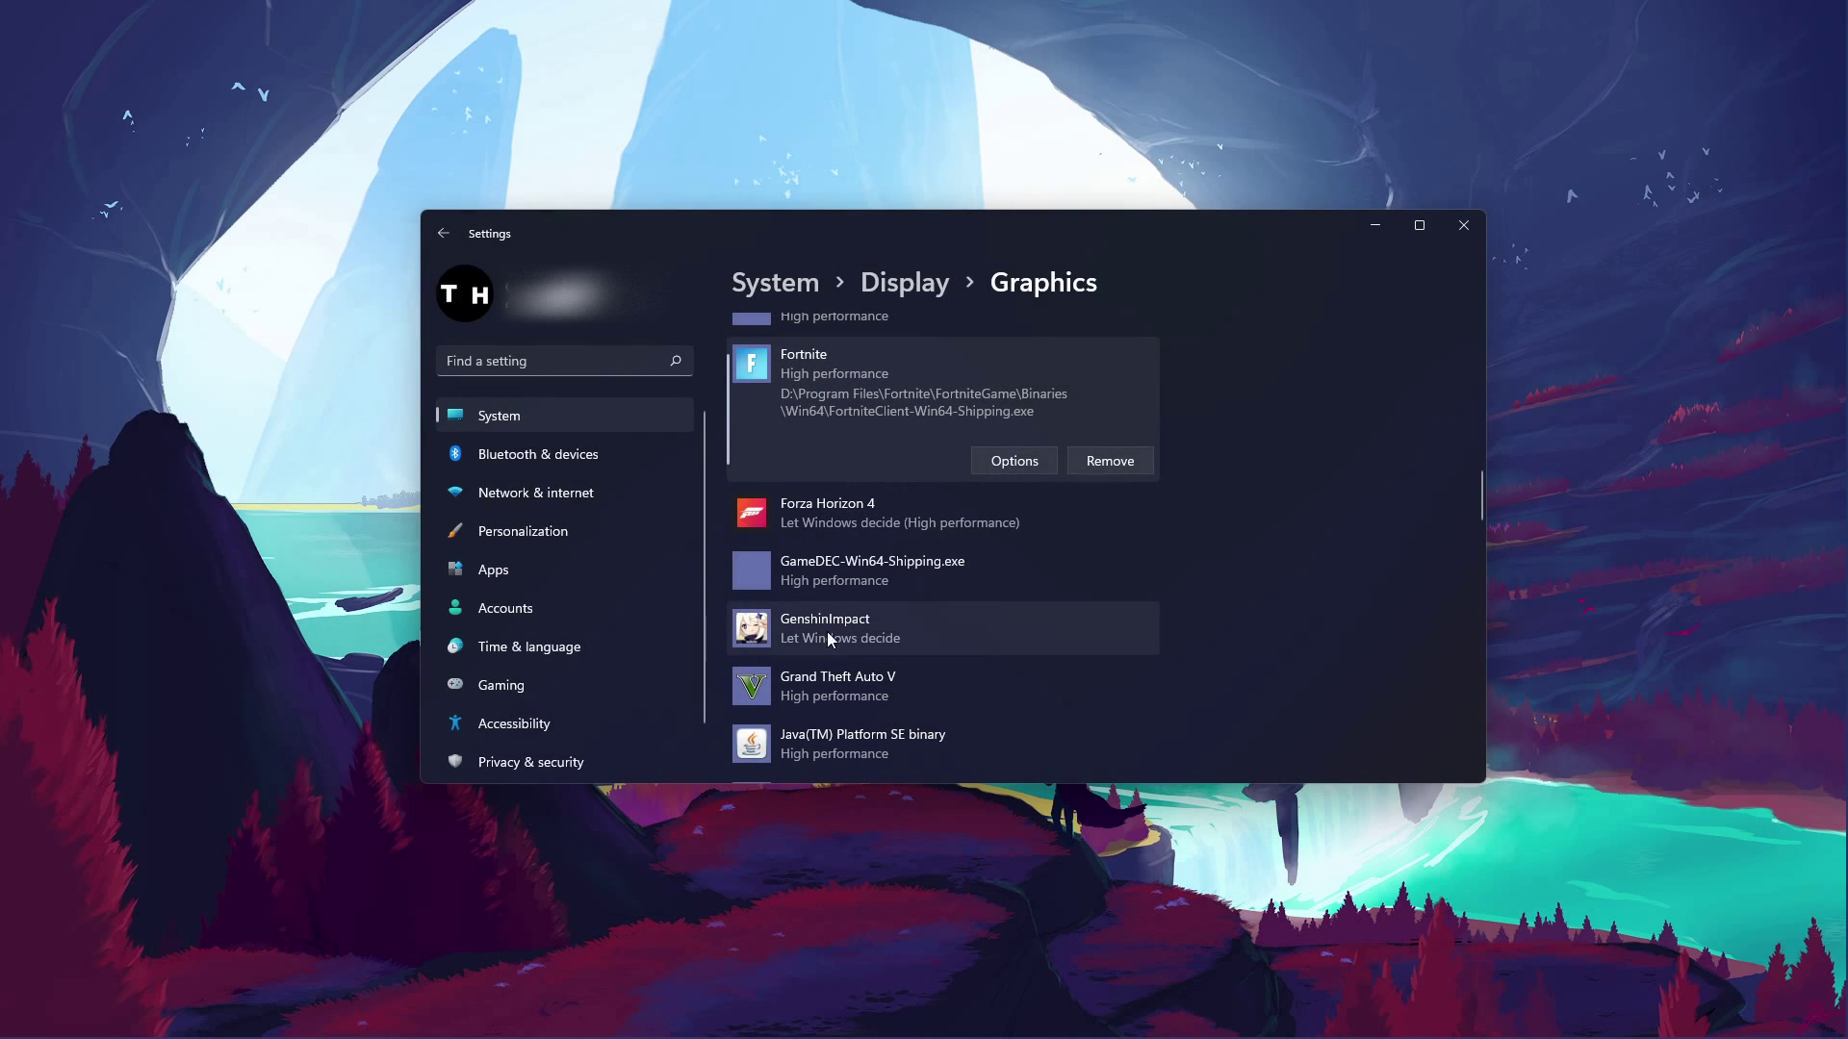
pyautogui.click(603, 362)
# - Search settings for 'update', run Check for updates on Windows Update, then close Settings
pyautogui.write('update')
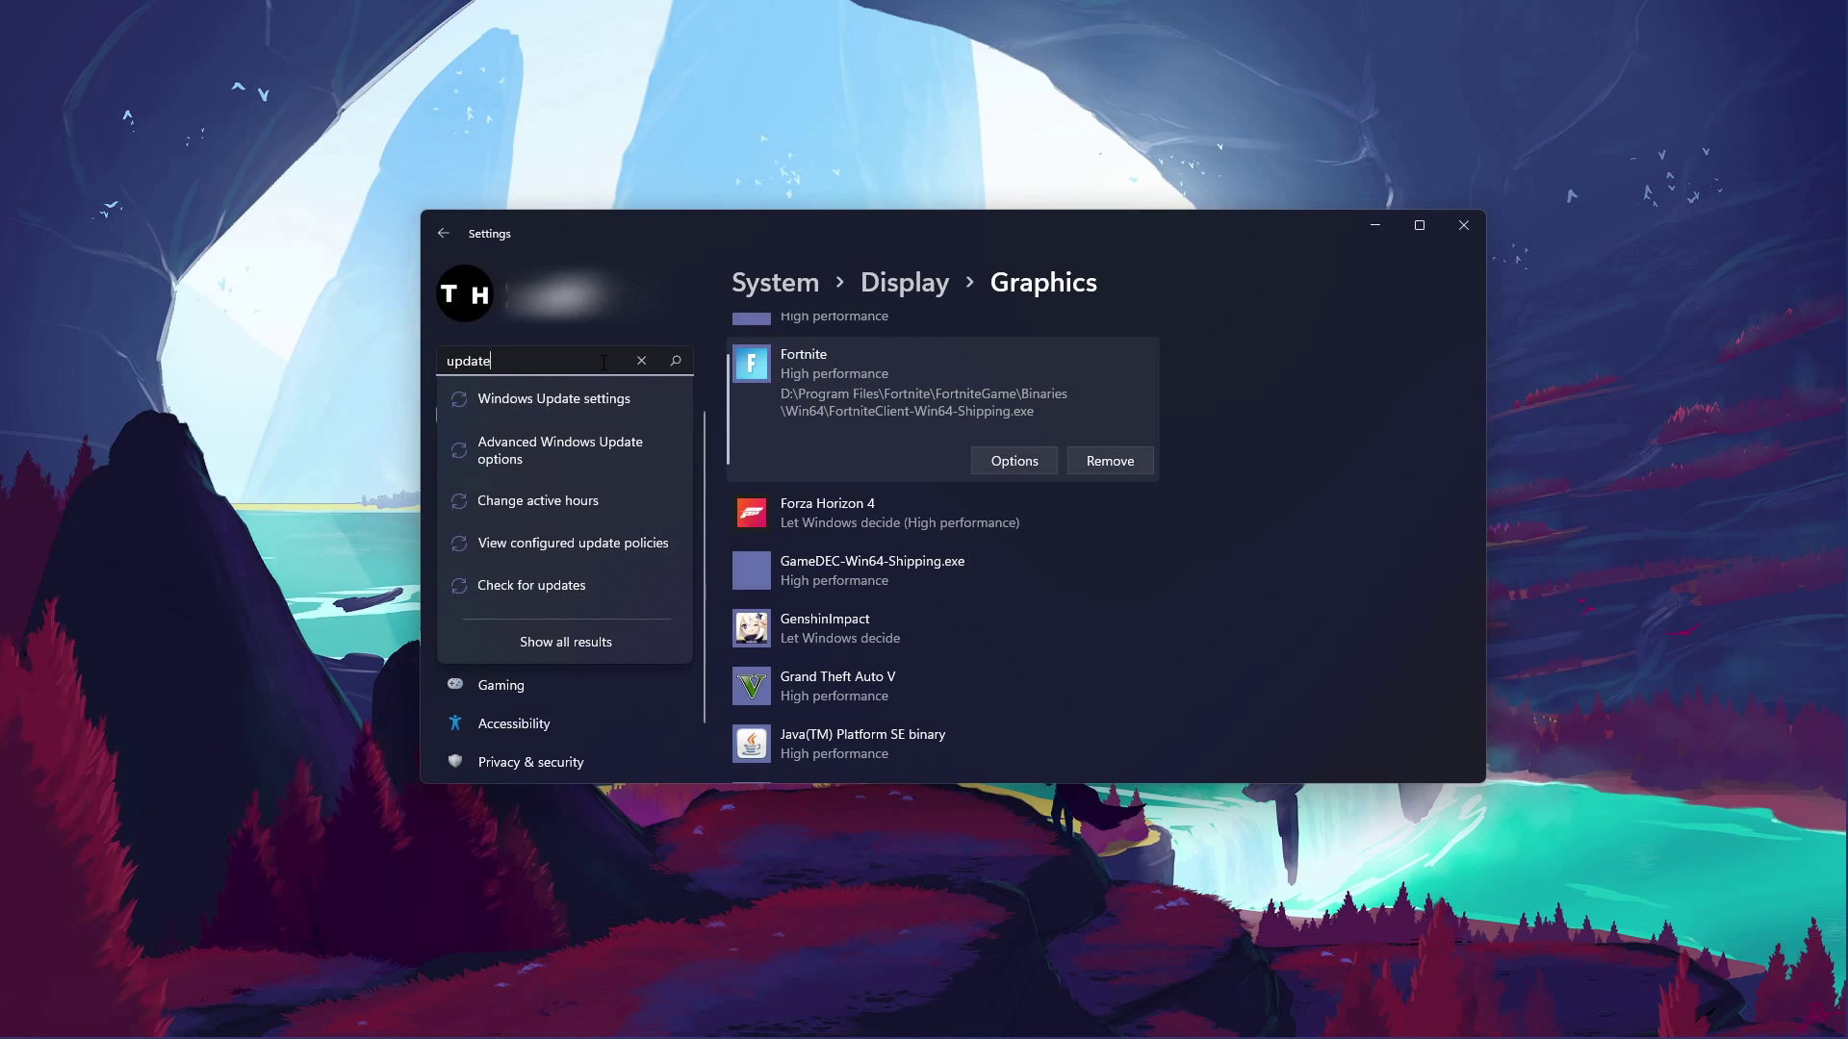
pyautogui.click(562, 400)
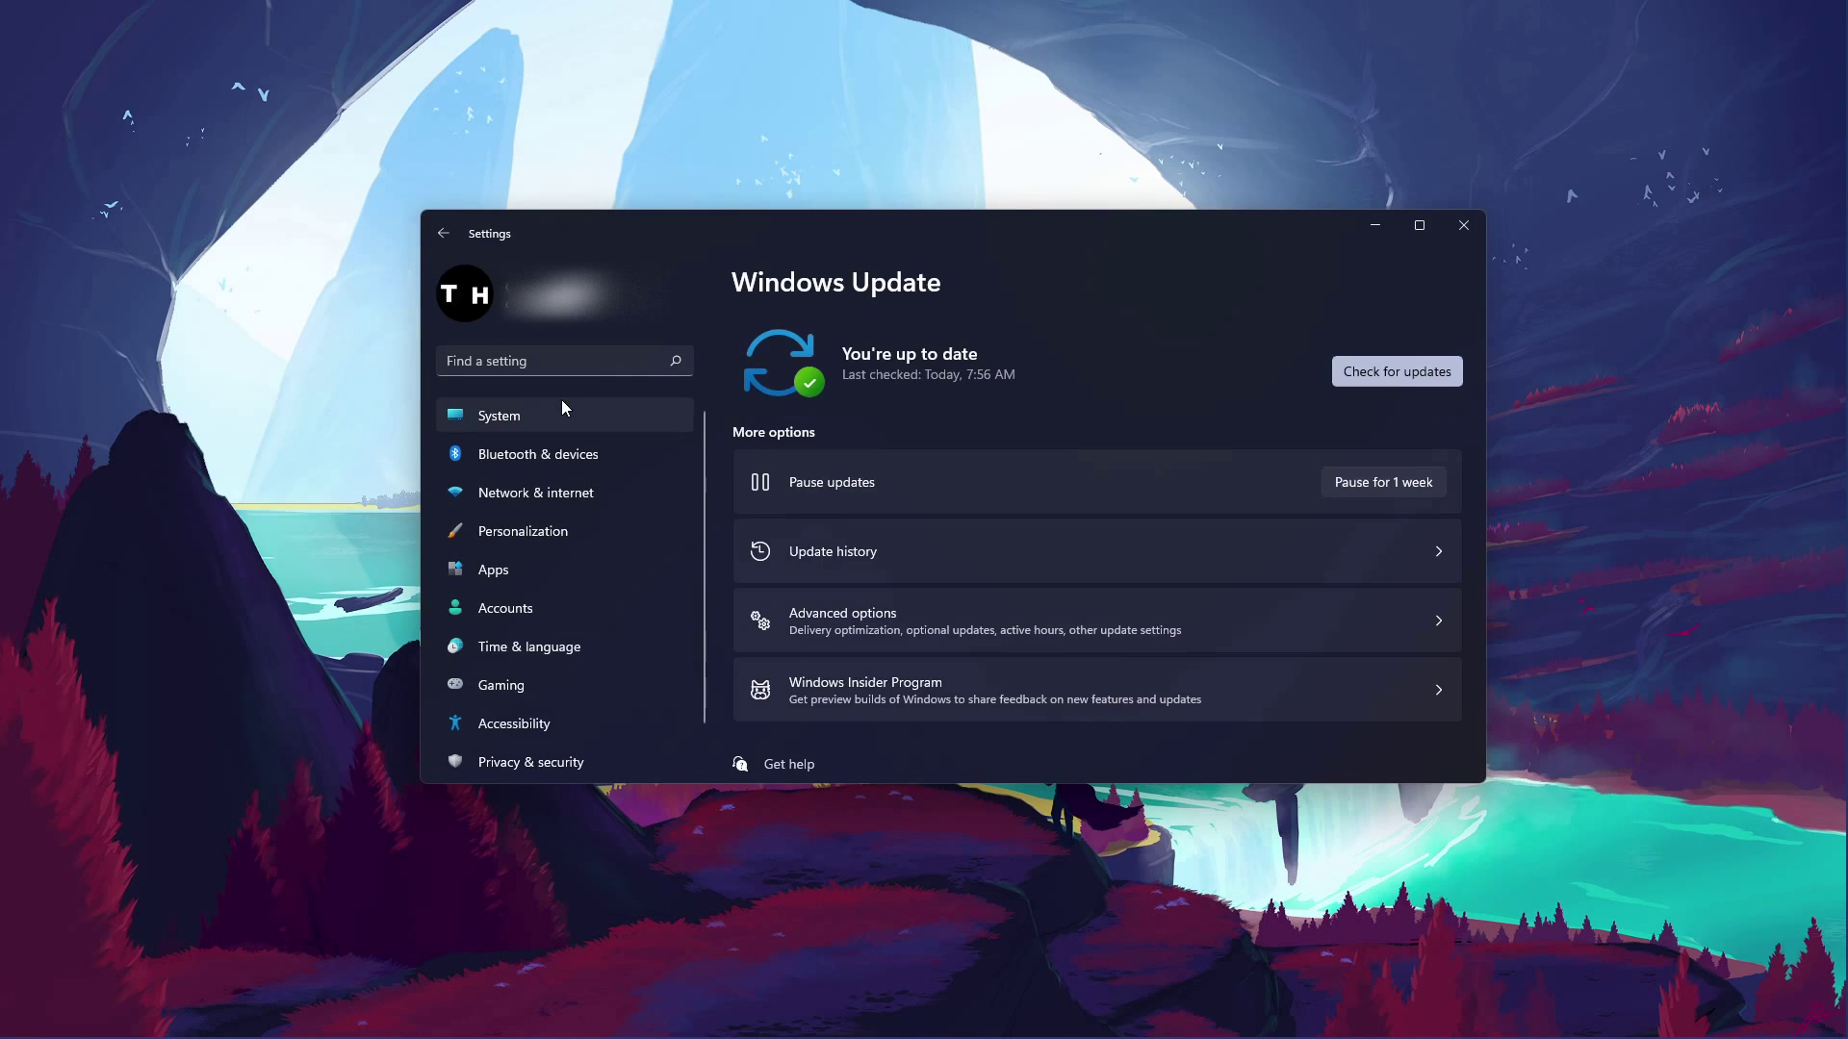
pyautogui.click(1370, 379)
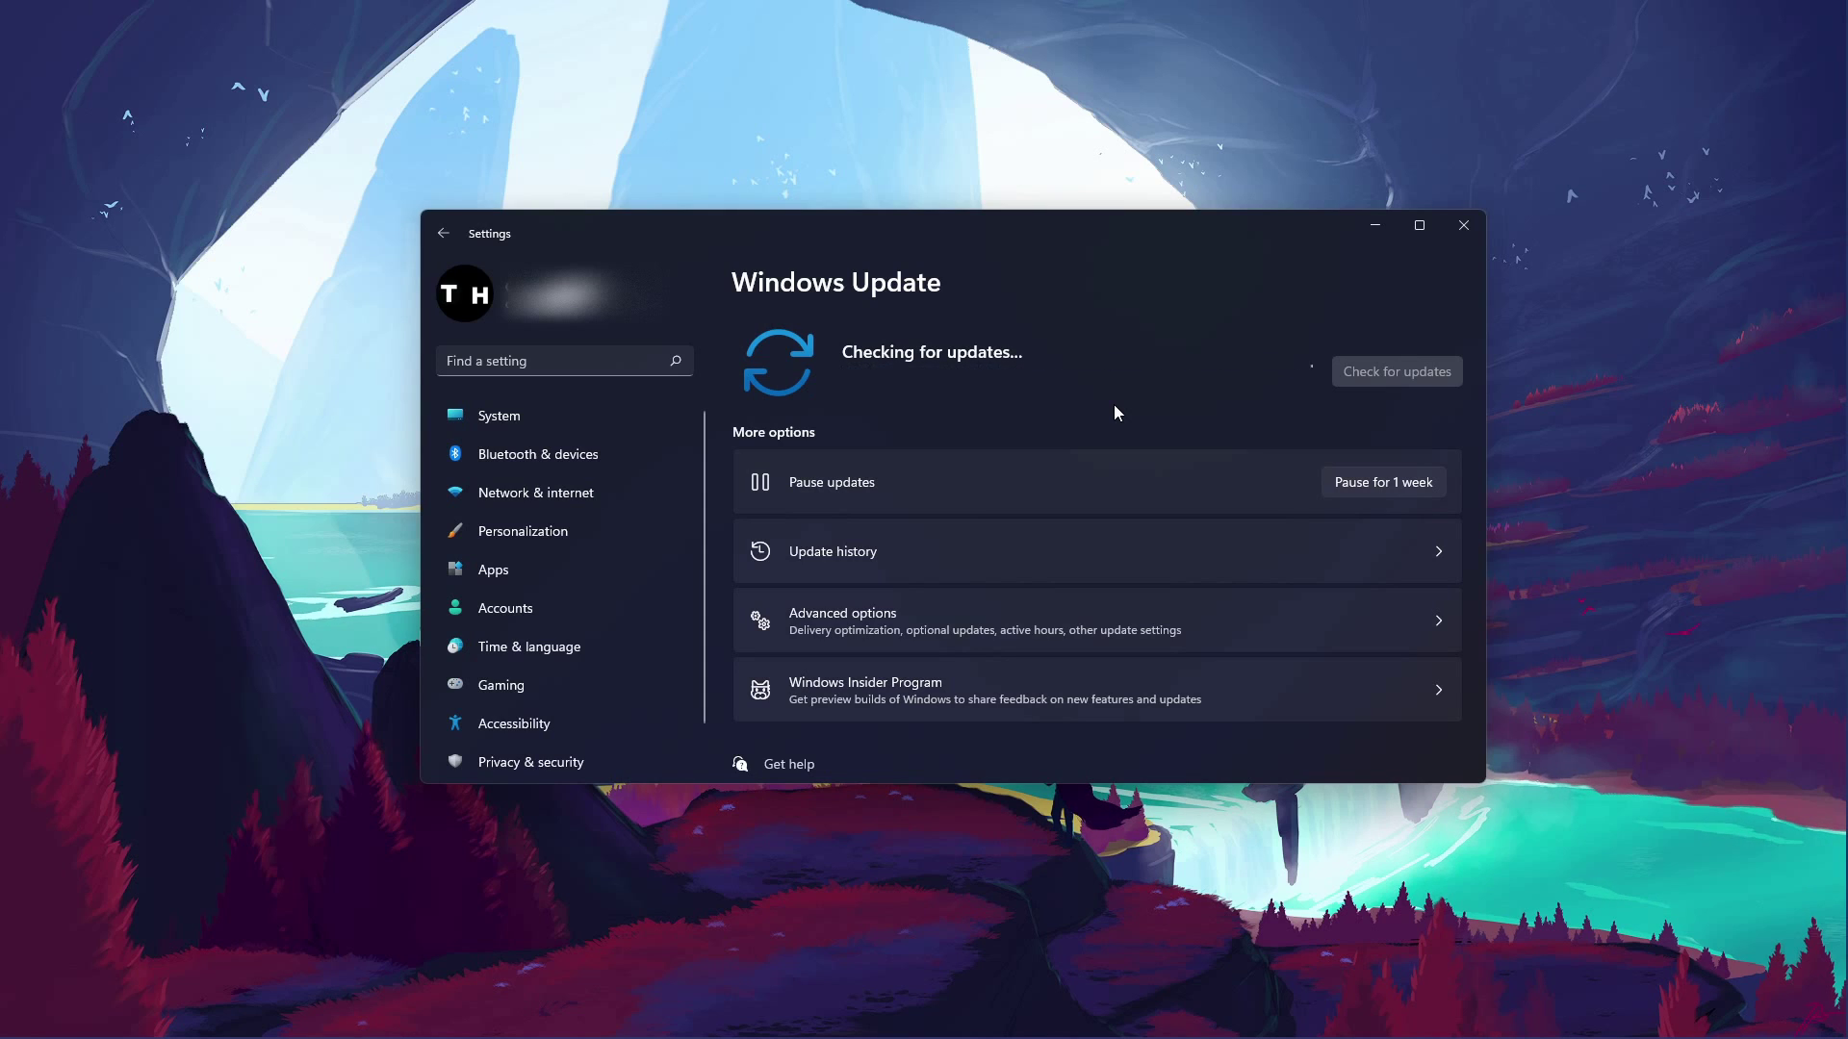
pyautogui.click(1463, 225)
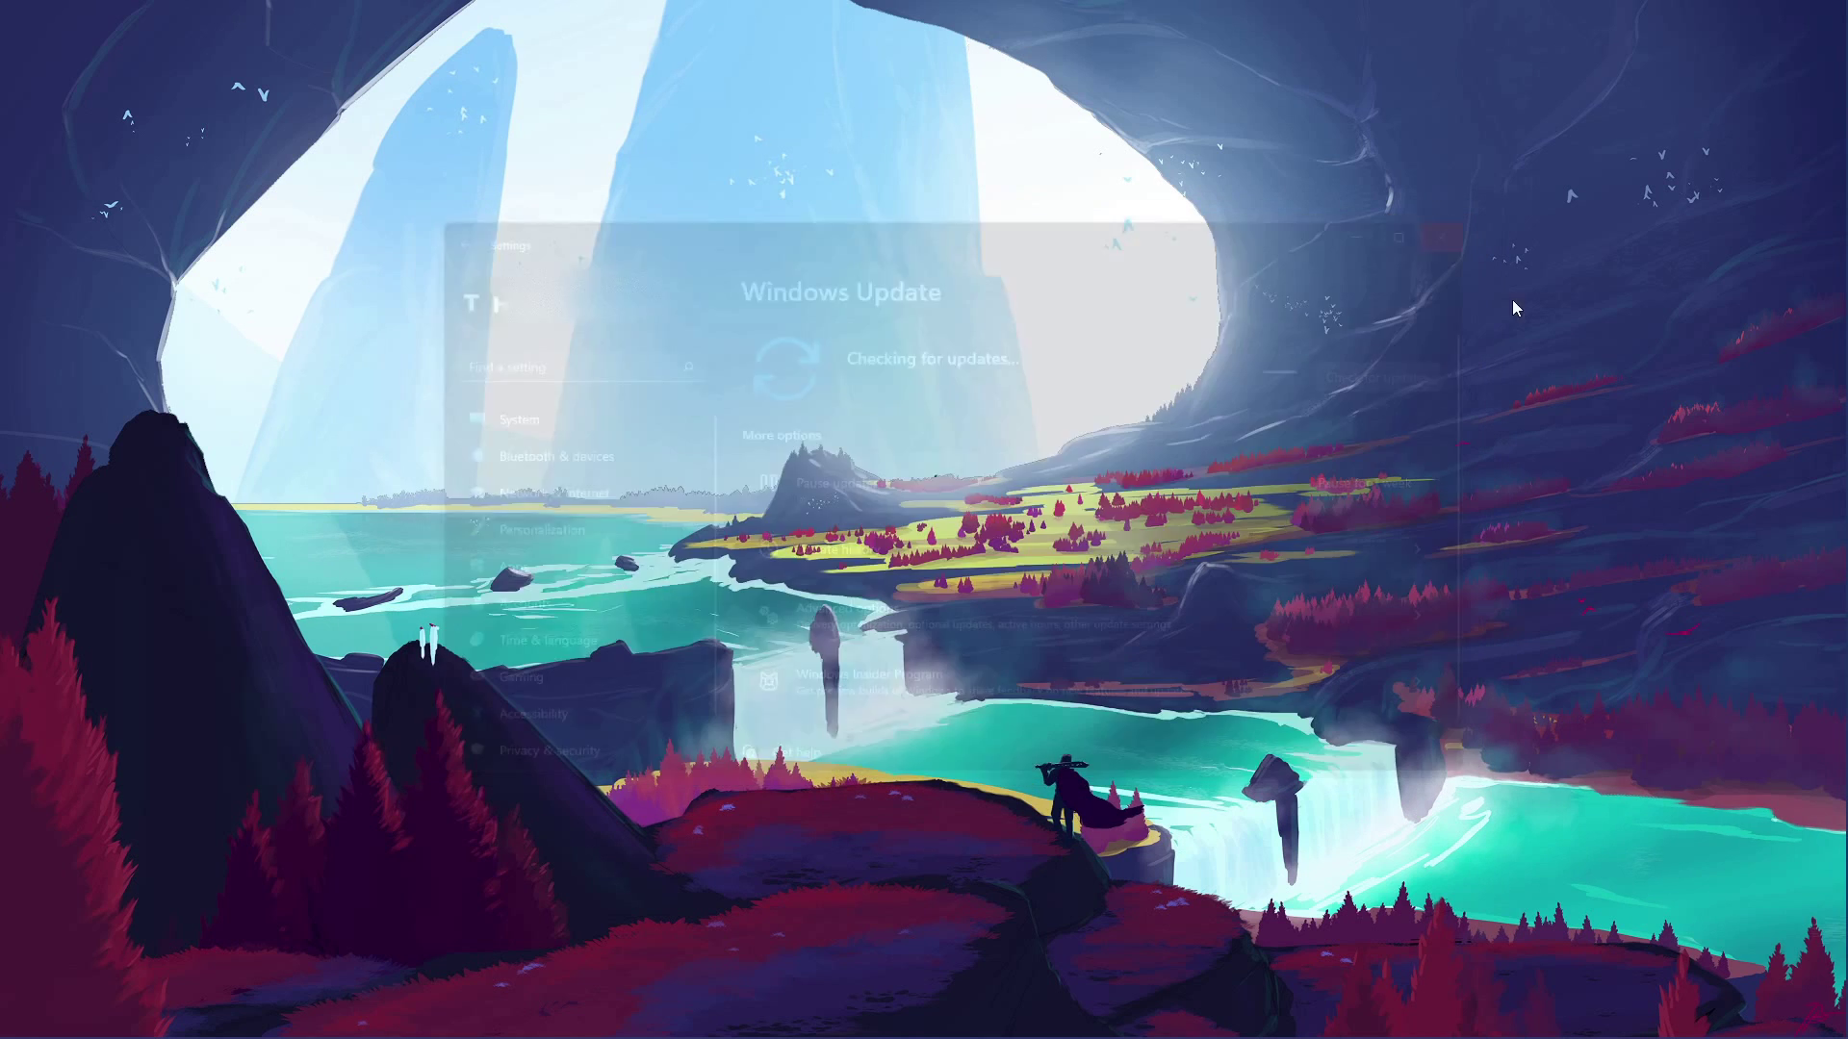
# - Search Windows for %temp% to open the Local Temp folder with its 123 items
pyautogui.press('super')
pyautogui.write('%')
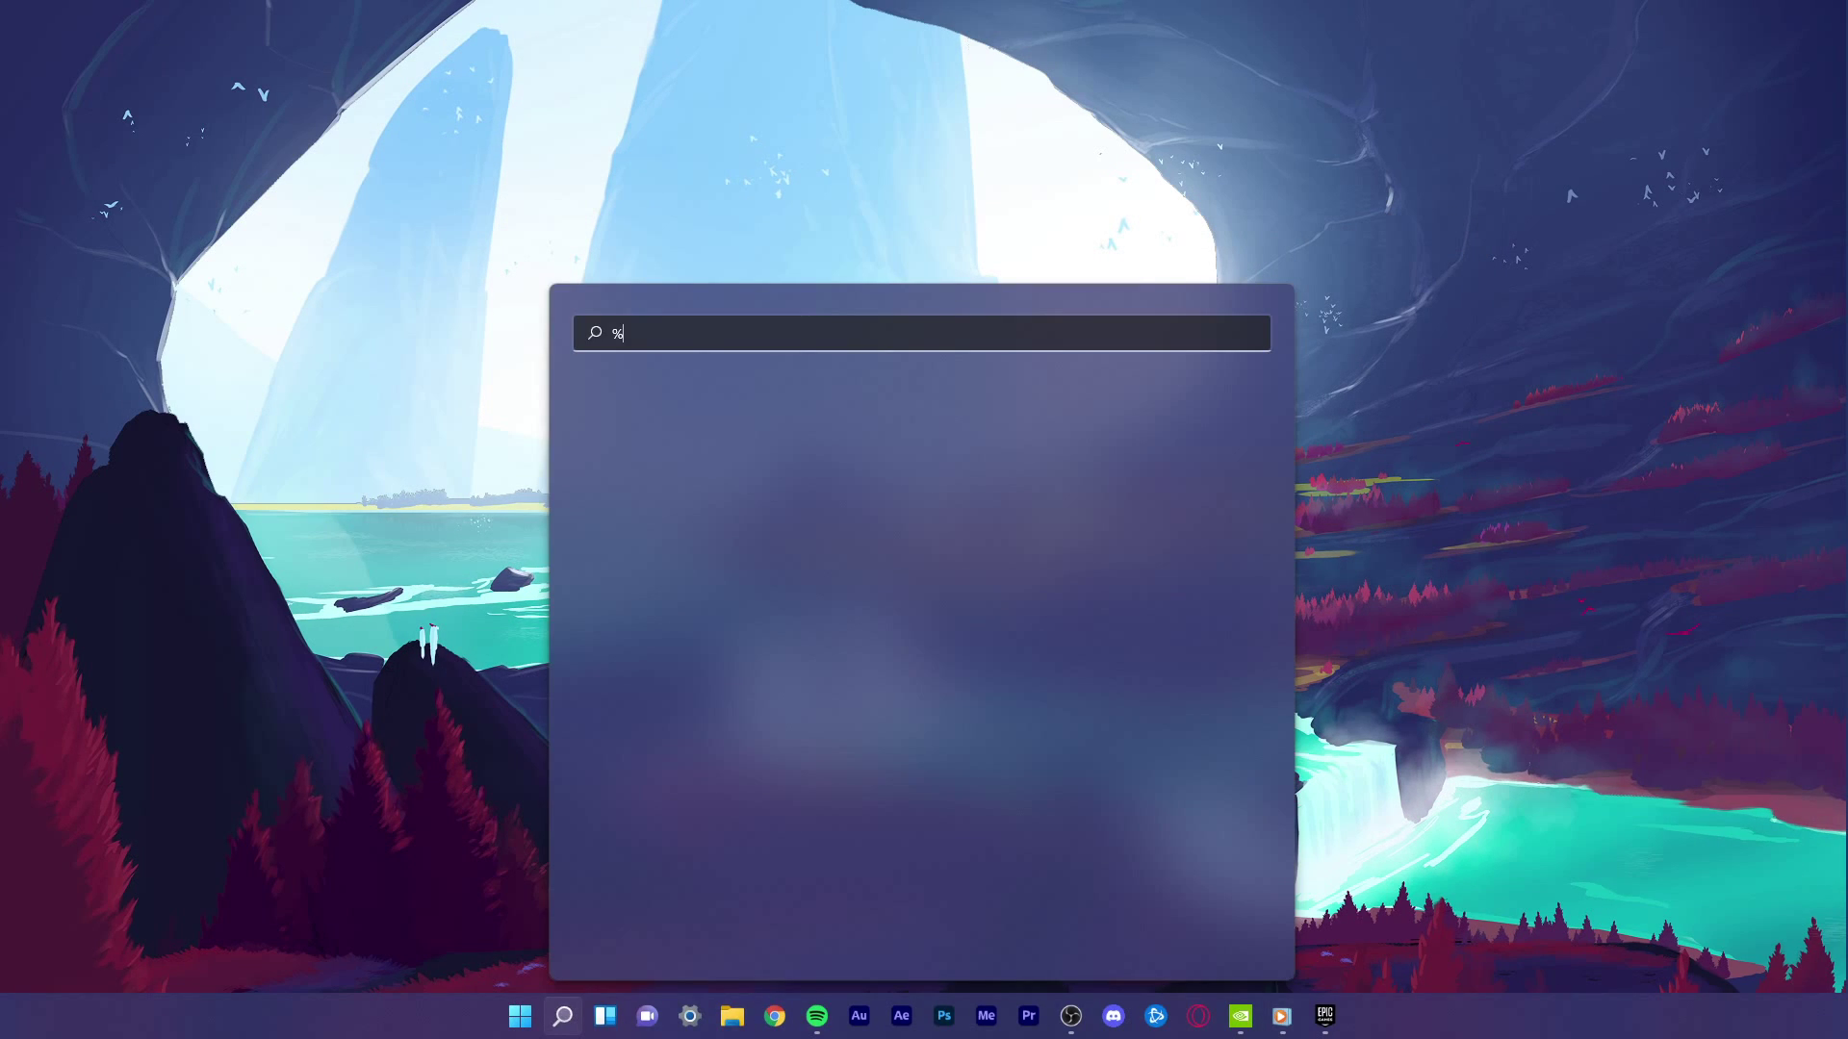
pyautogui.write('temp%')
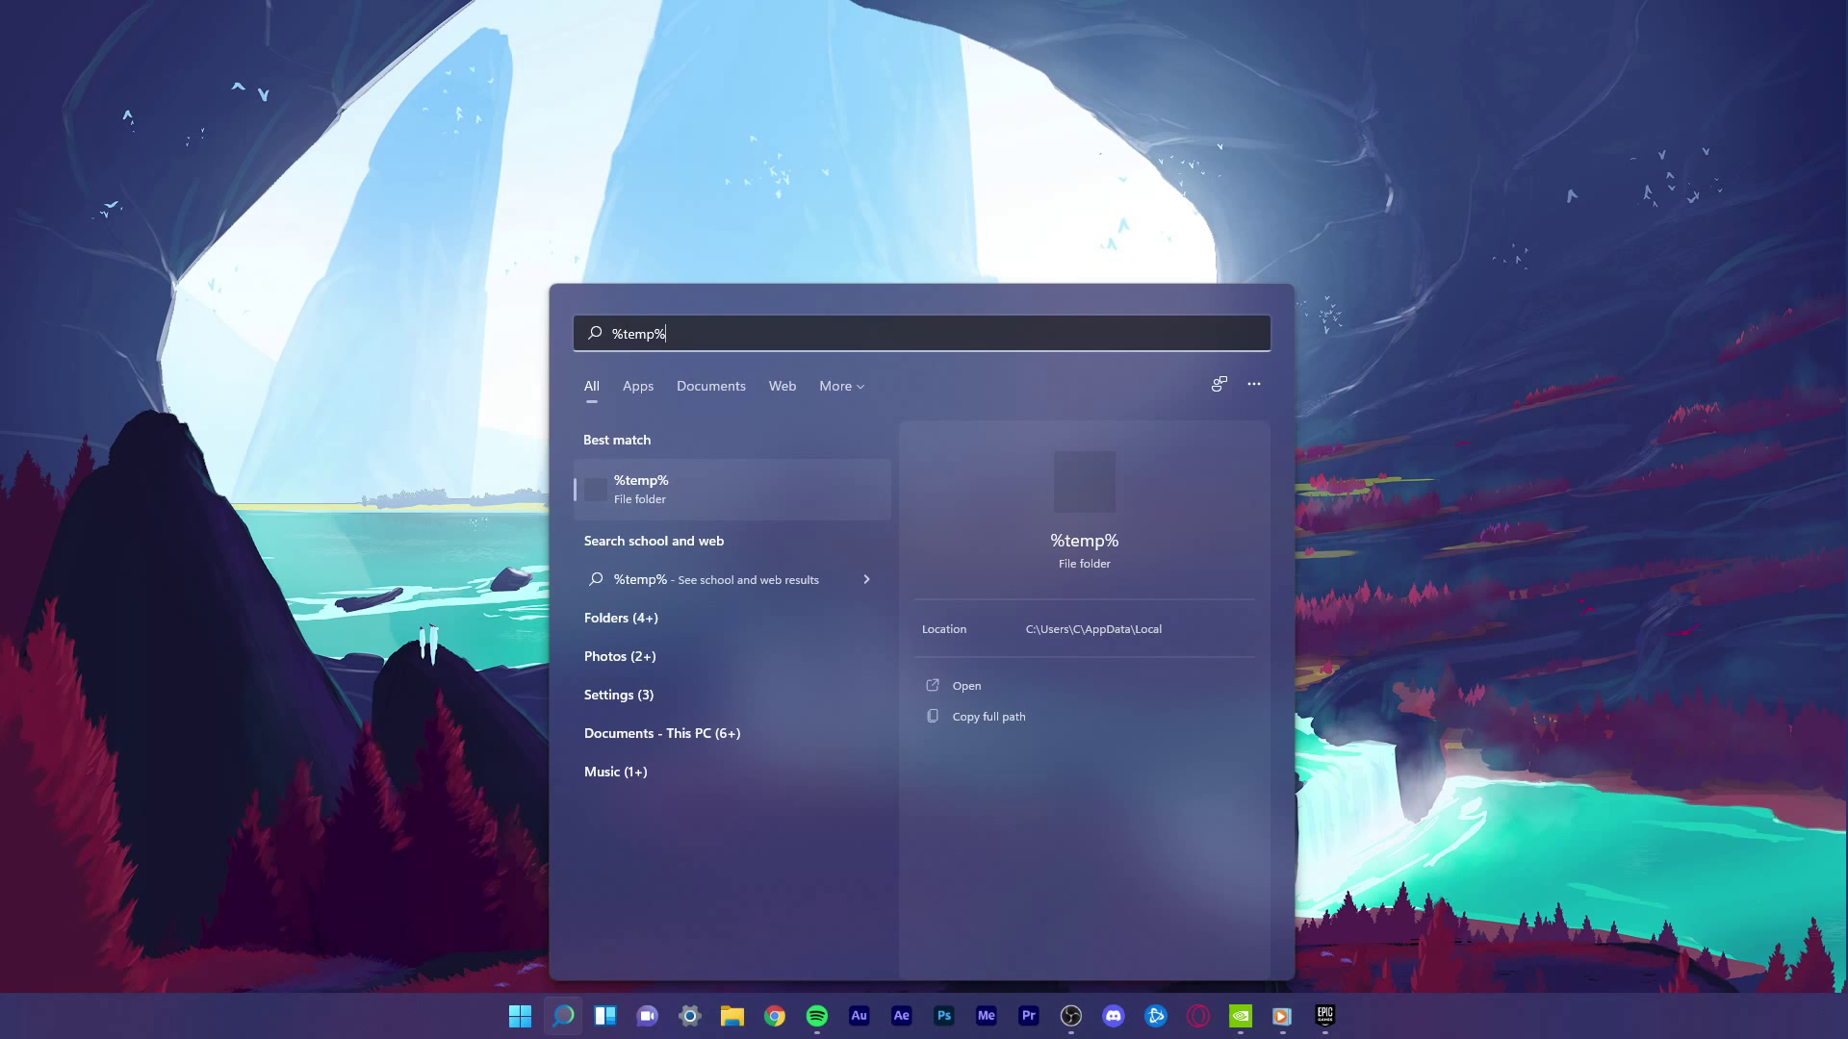
pyautogui.press('Return')
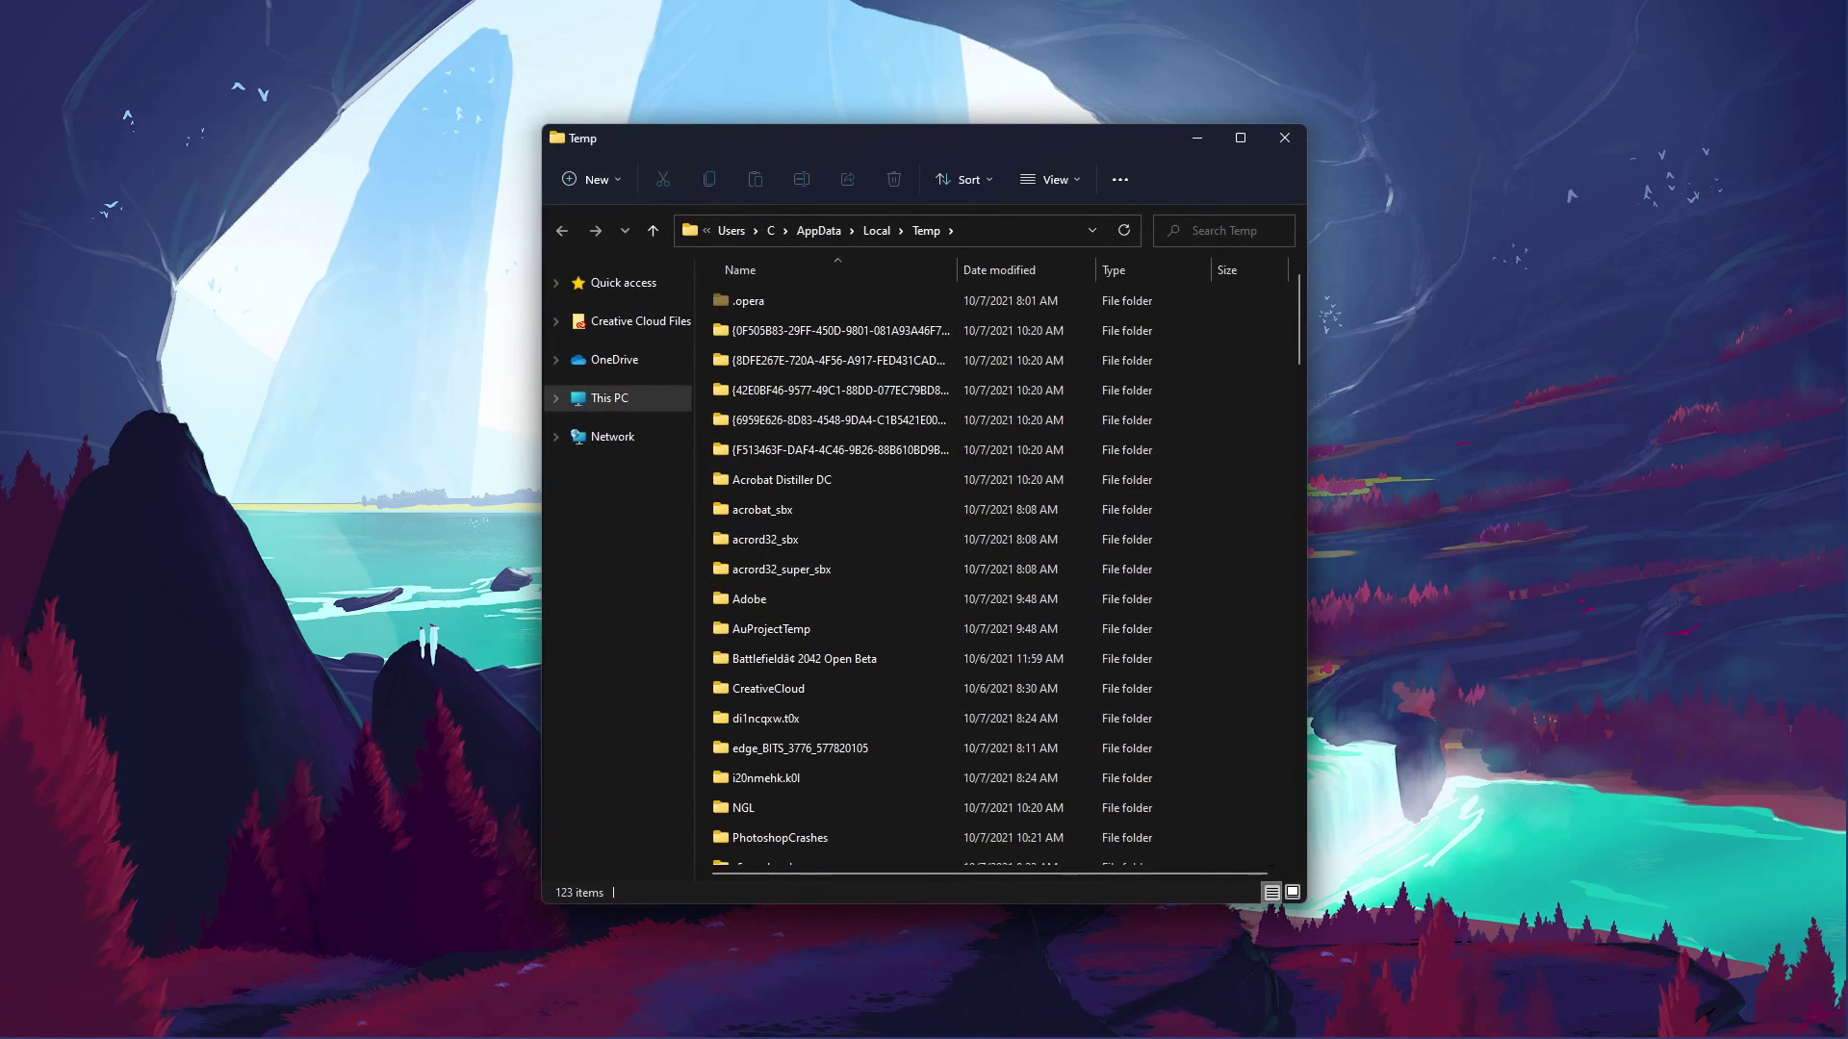
# - Delete all items in the Temp folder, skipping every in-use item, leaving 21
pyautogui.hotkey('ctrl', 'a')
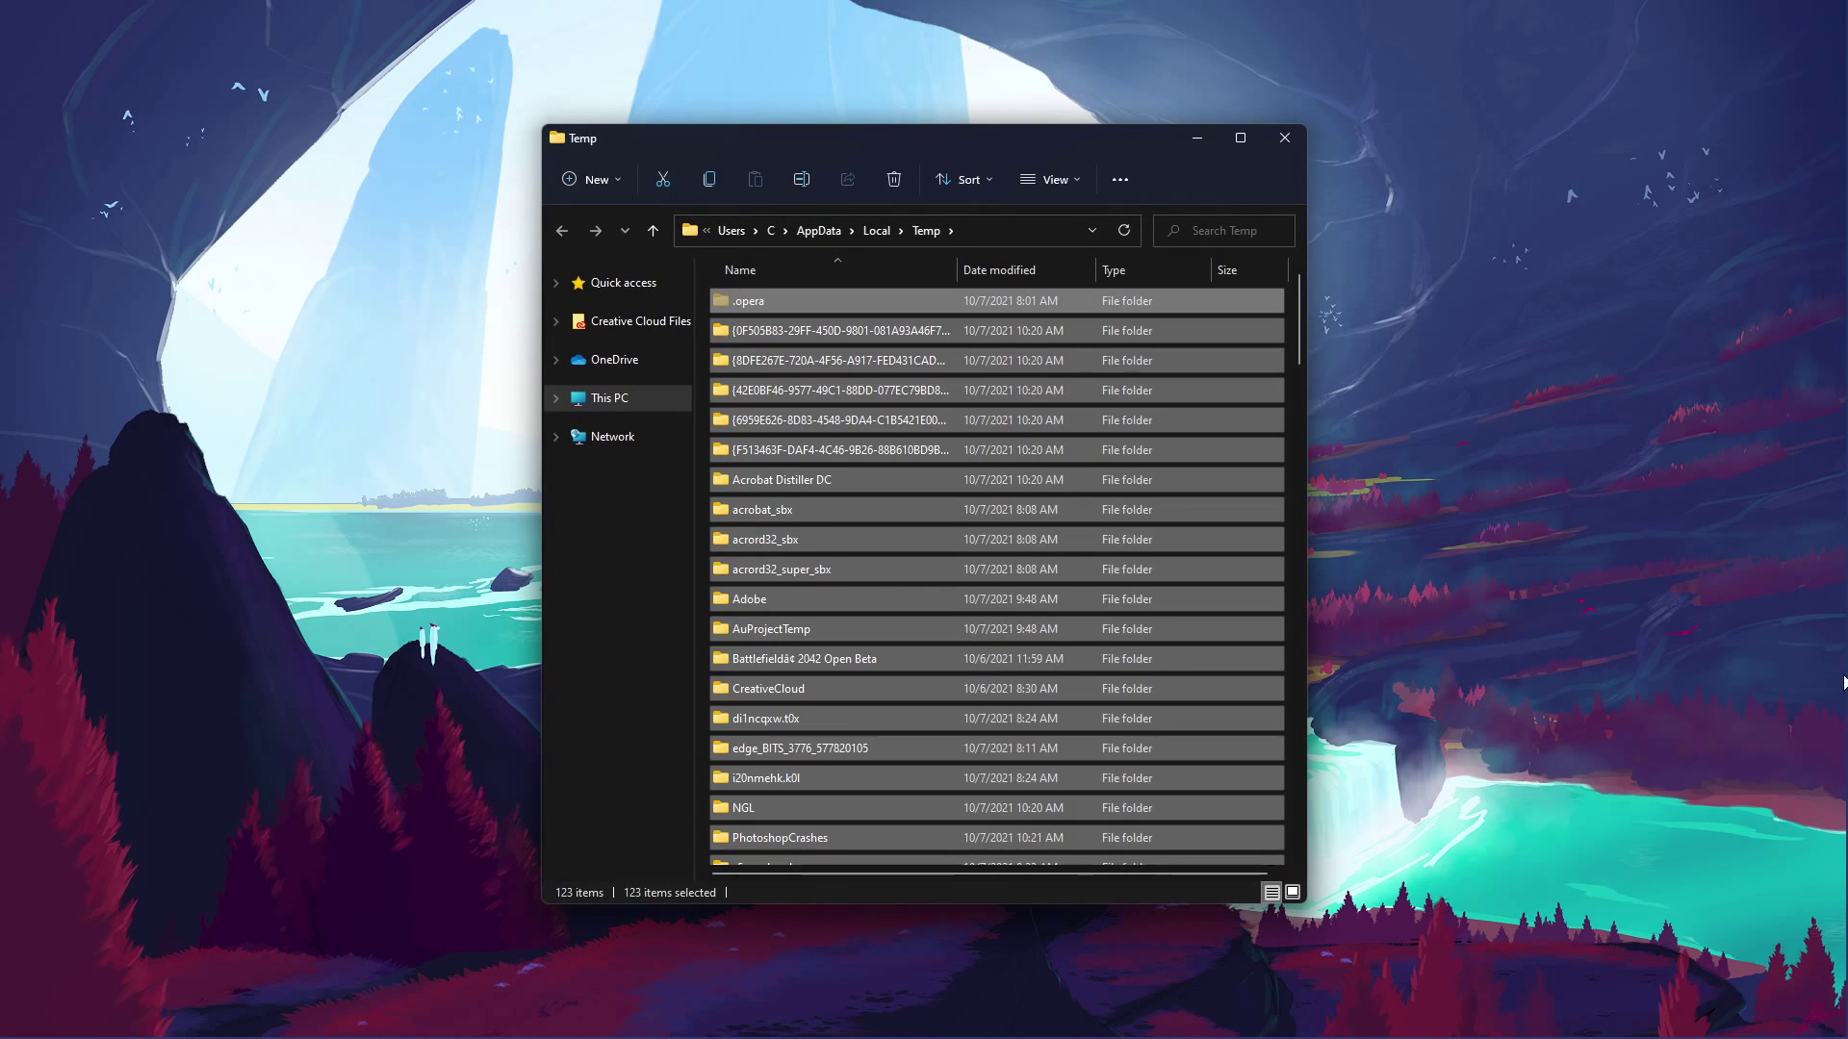
pyautogui.rightClick(780, 308)
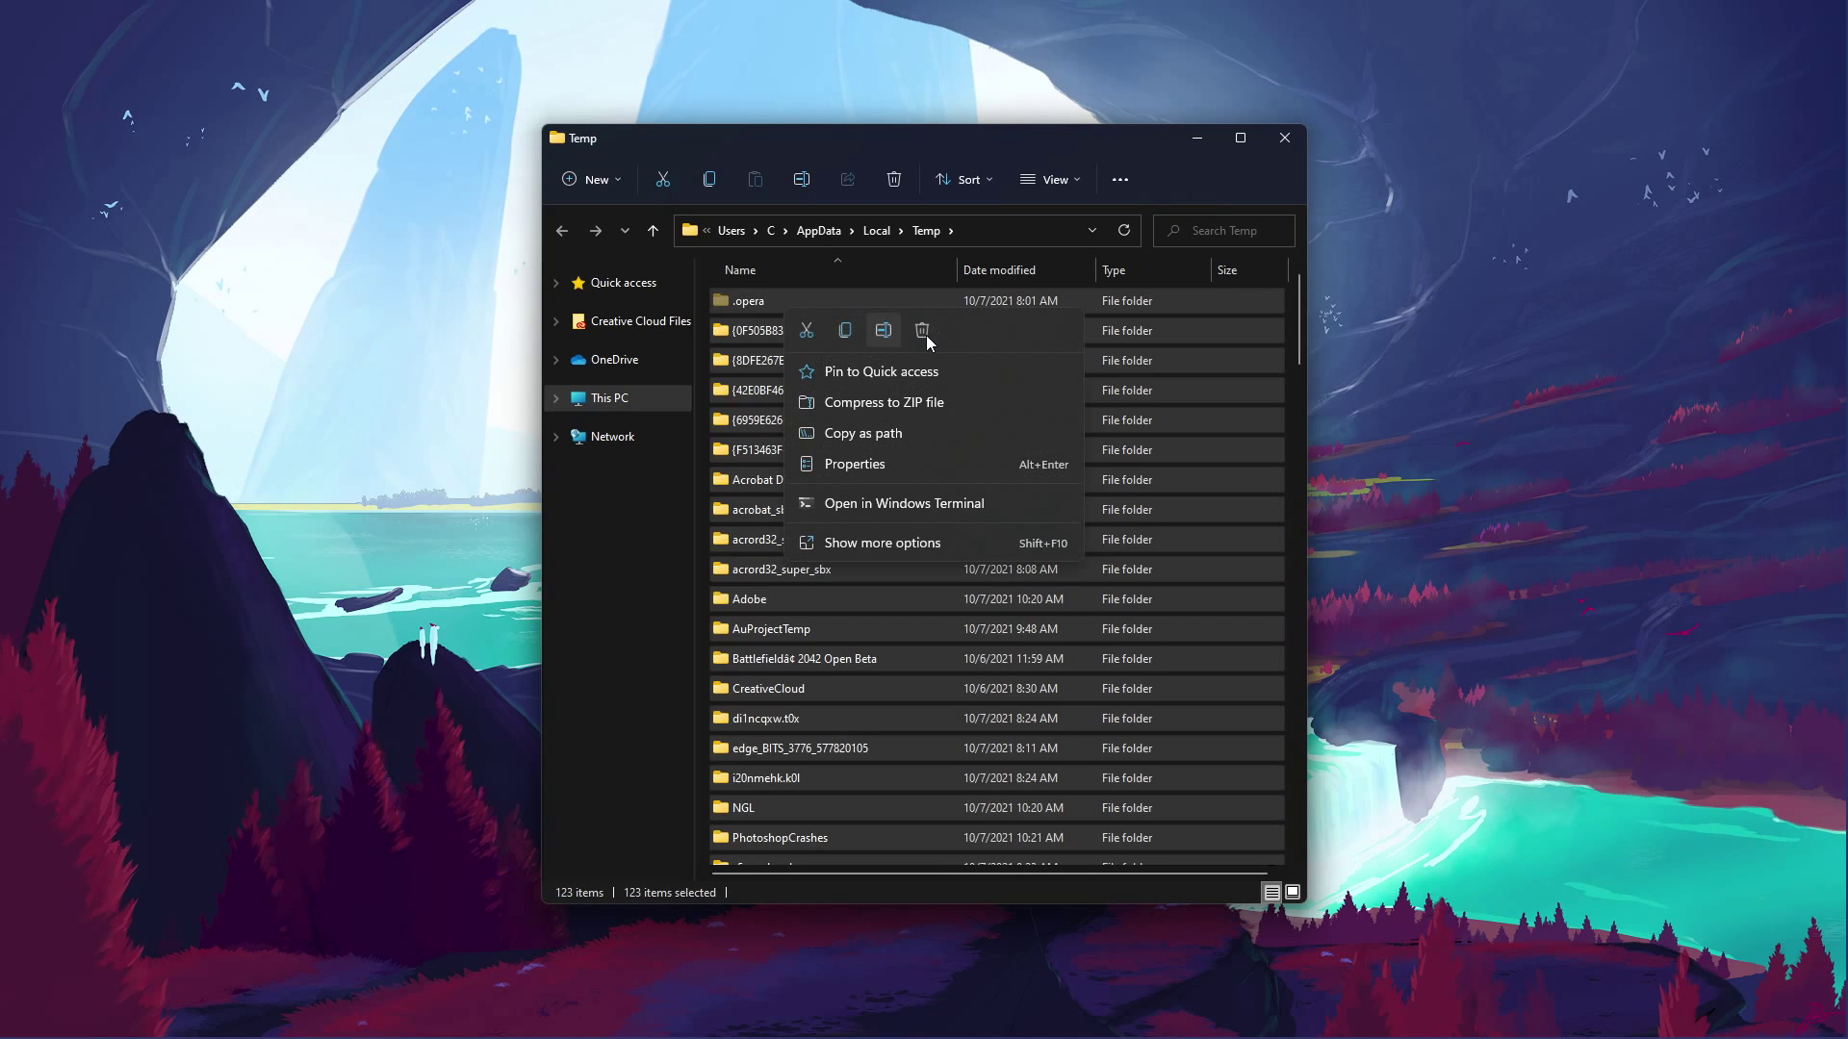
pyautogui.click(926, 337)
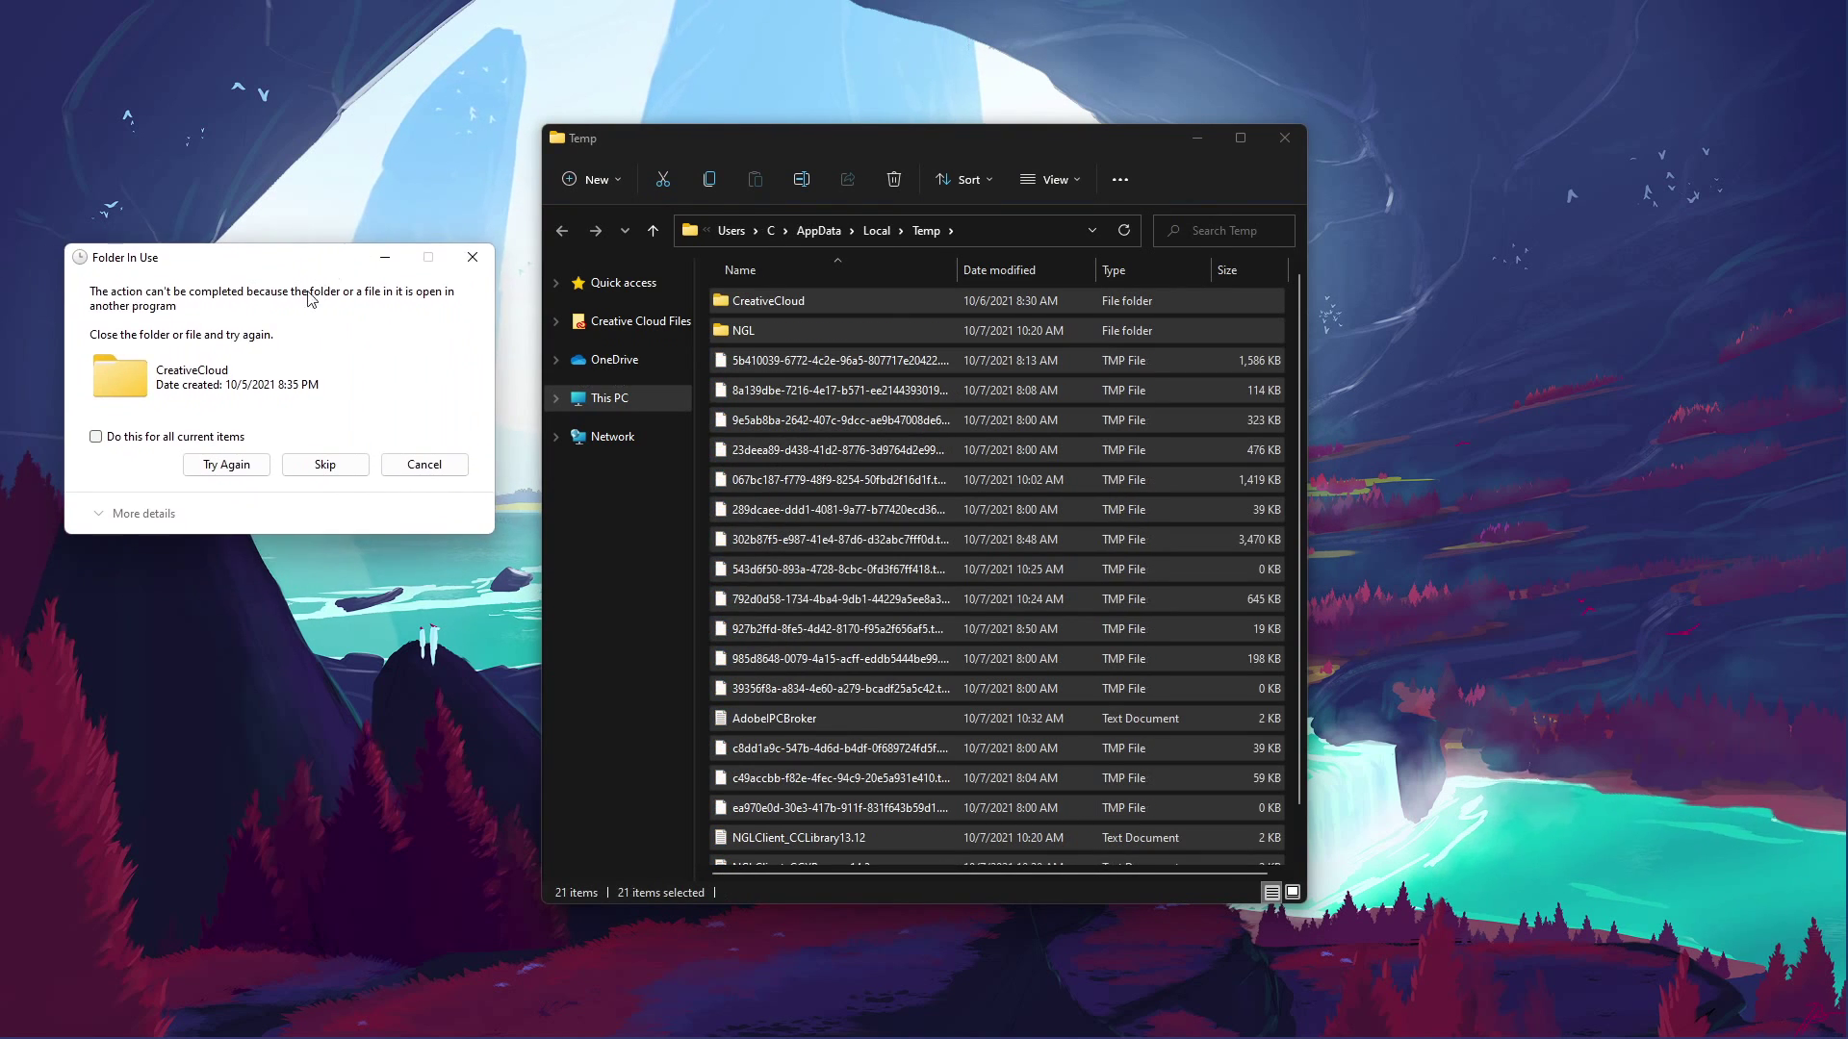
pyautogui.click(95, 437)
pyautogui.click(326, 464)
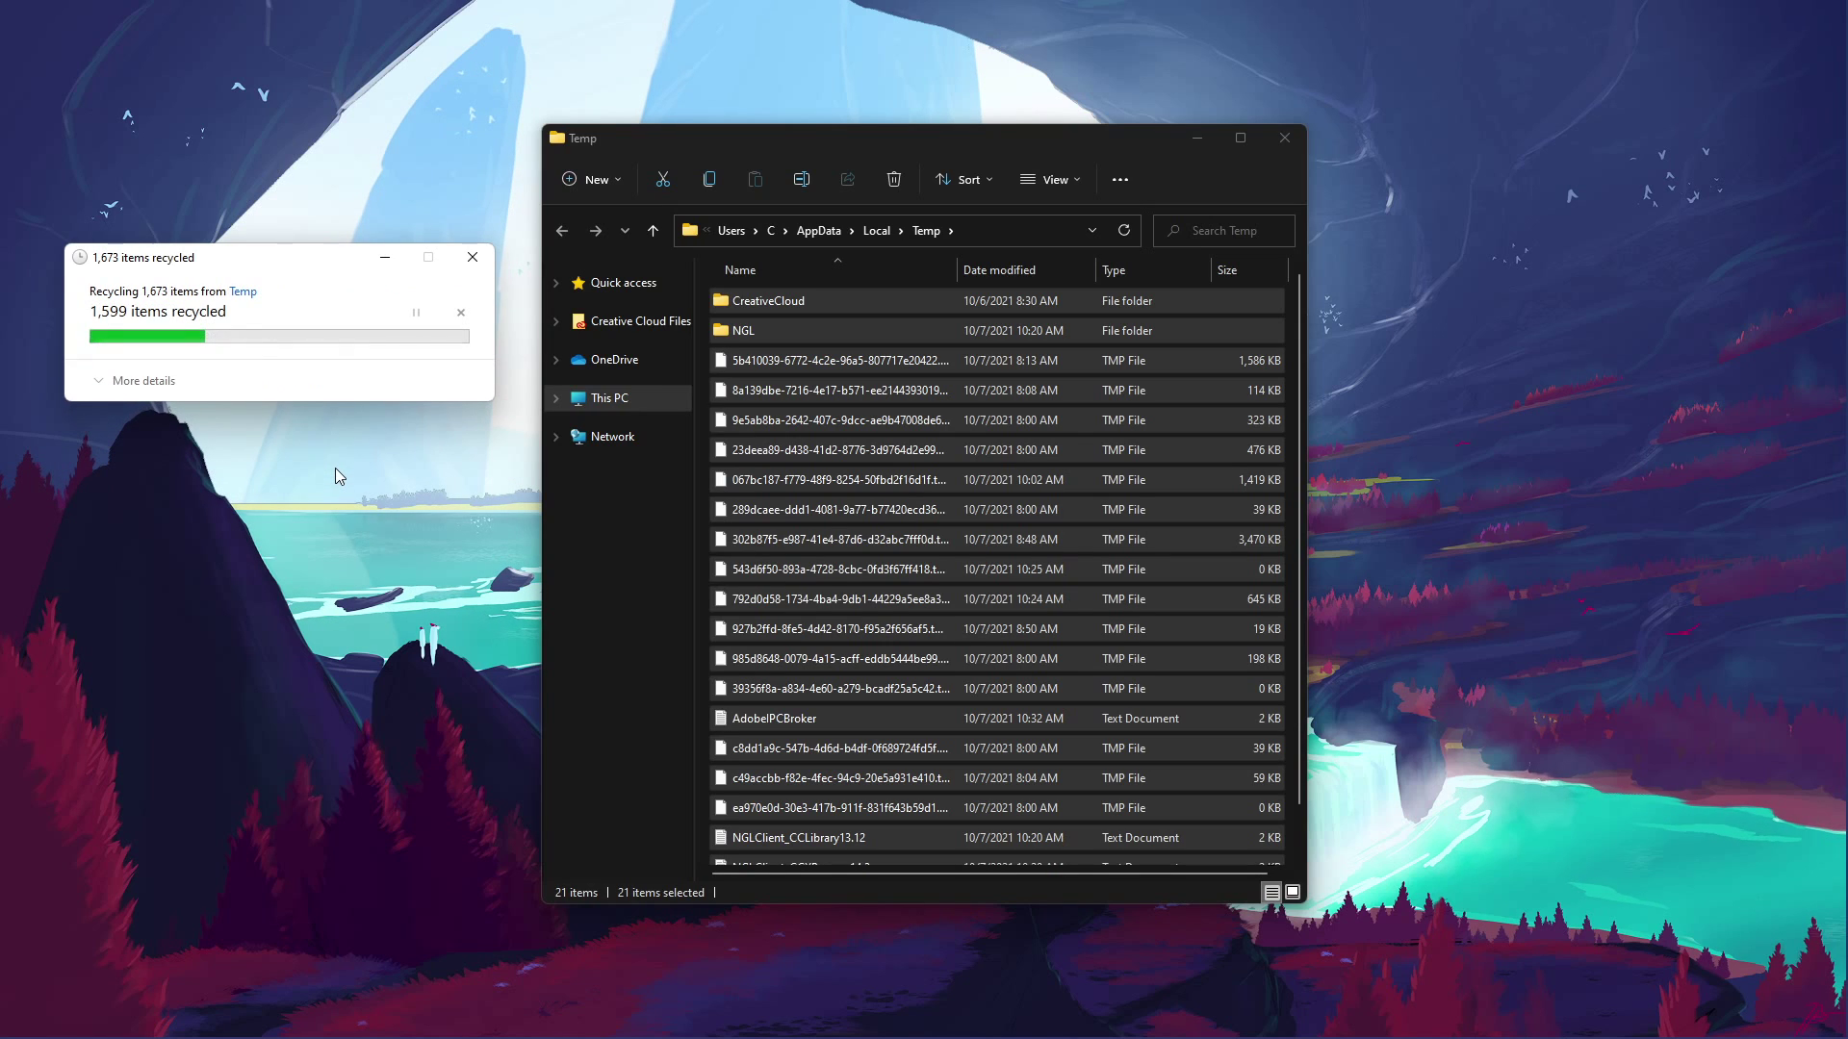